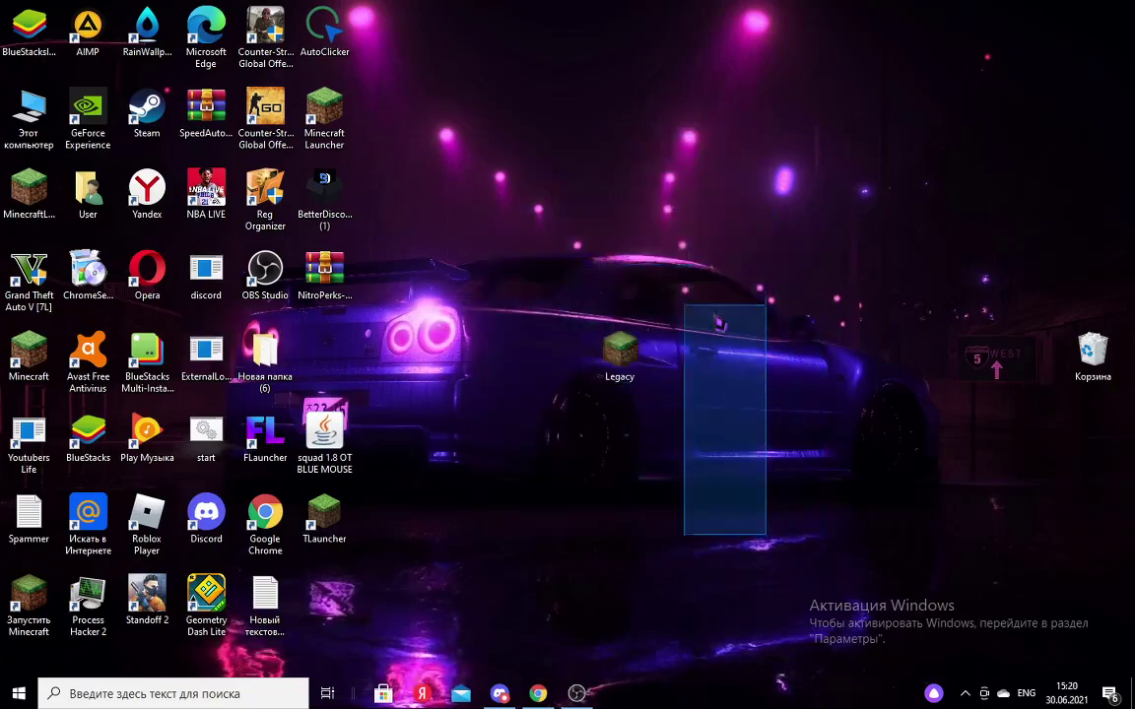
- Switch to Chrome, check the required launcher line in the YouTube video description, and return to the desktop
{"action": "left_click_drag", "start_coordinate": [808, 572], "coordinate": [515, 146]}
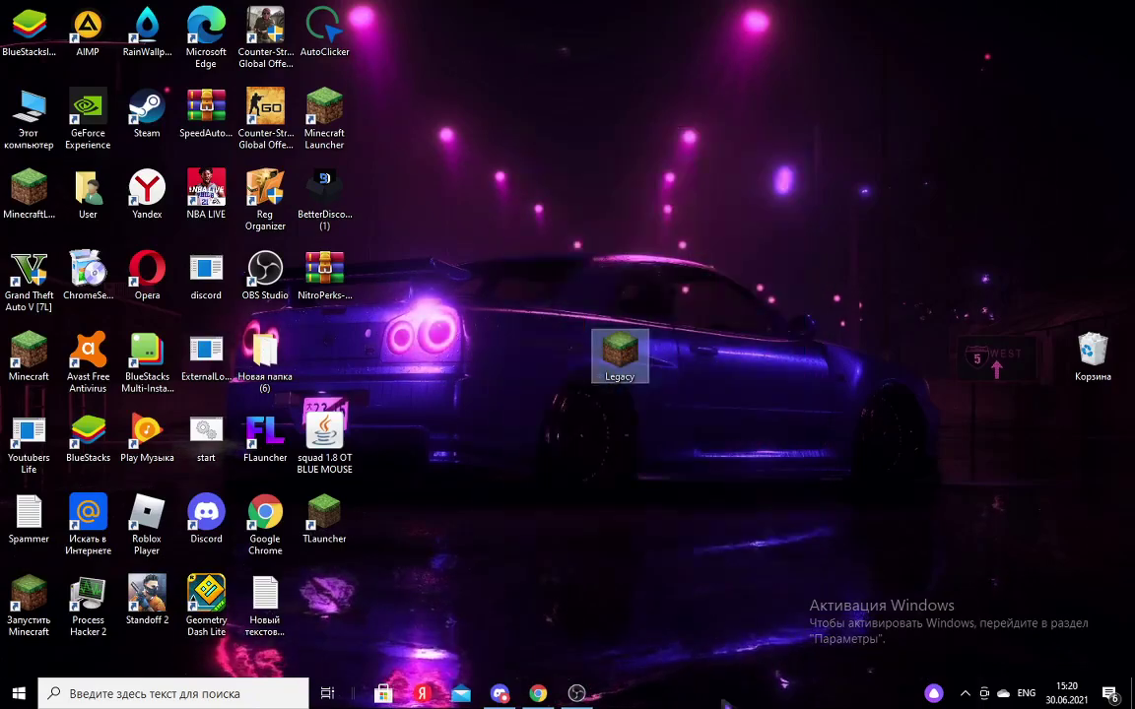
{"action": "left_click", "coordinate": [538, 694]}
{"action": "scroll", "coordinate": [297, 569], "scroll_direction": "down", "scroll_amount": 3}
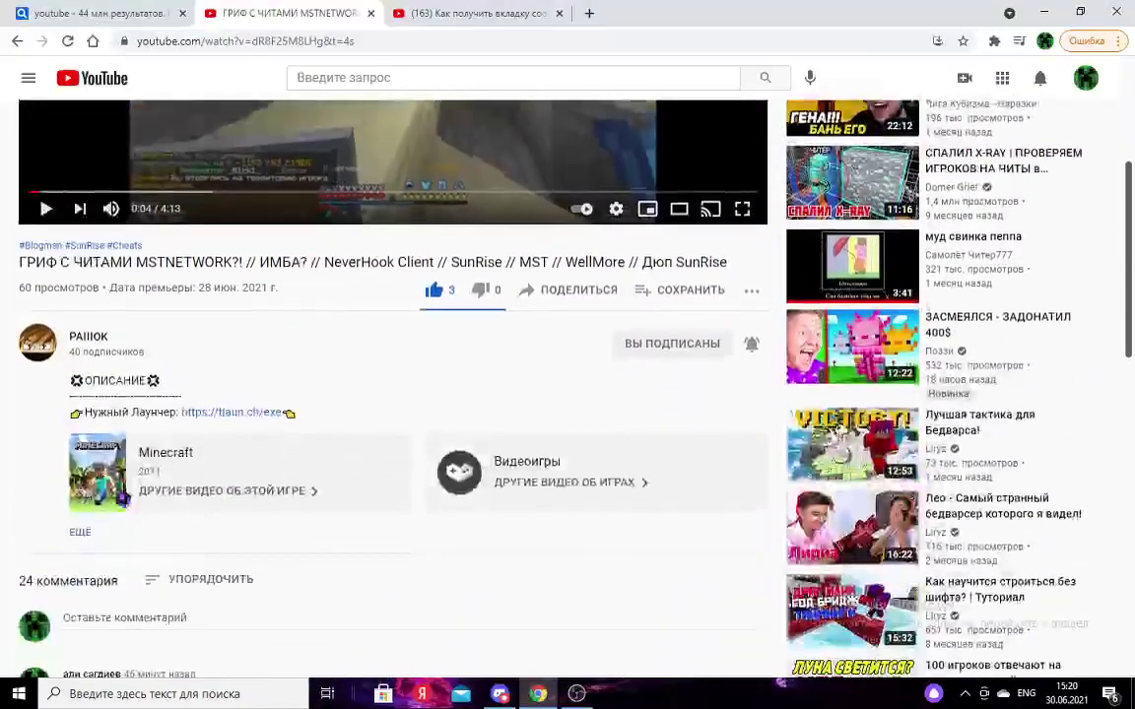
{"action": "scroll", "coordinate": [172, 322], "scroll_direction": "down", "scroll_amount": 1}
{"action": "left_click_drag", "start_coordinate": [162, 334], "coordinate": [85, 333]}
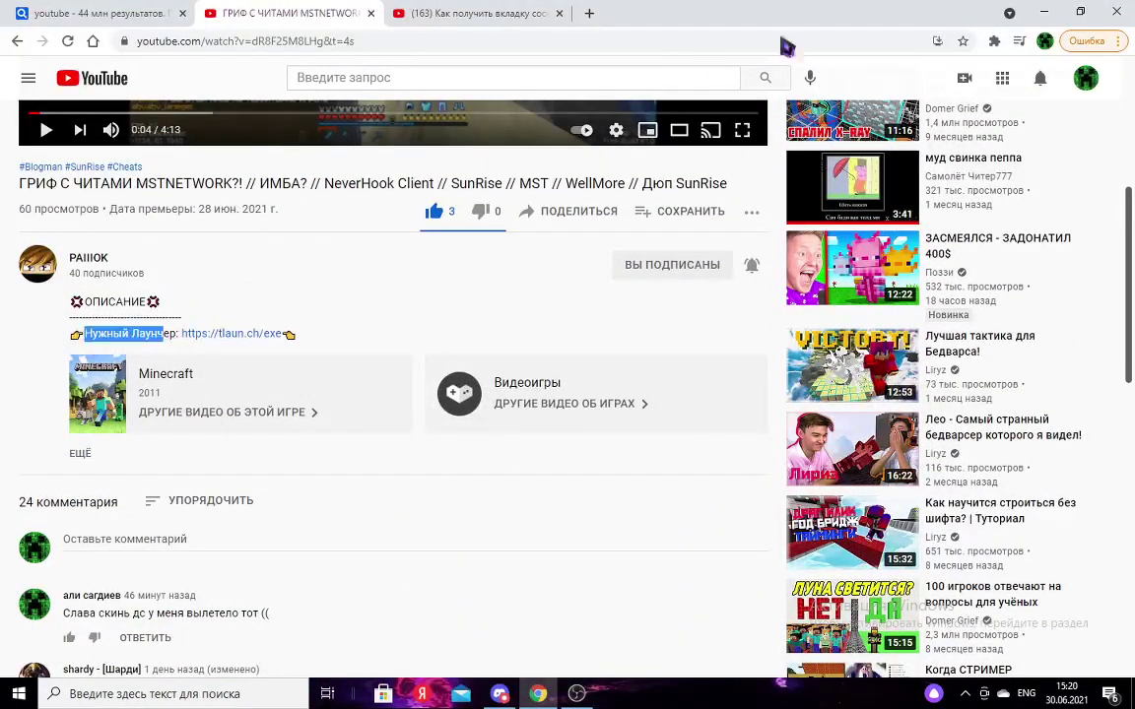
{"action": "left_click", "coordinate": [1043, 12]}
- Move the TLauncher shortcut directly beside the Legacy shortcut on the desktop
{"action": "mouse_move", "coordinate": [619, 354]}
{"action": "left_mouse_down"}
{"action": "mouse_move", "coordinate": [610, 301]}
{"action": "mouse_move", "coordinate": [619, 274]}
{"action": "mouse_move", "coordinate": [620, 354]}
{"action": "left_mouse_up"}
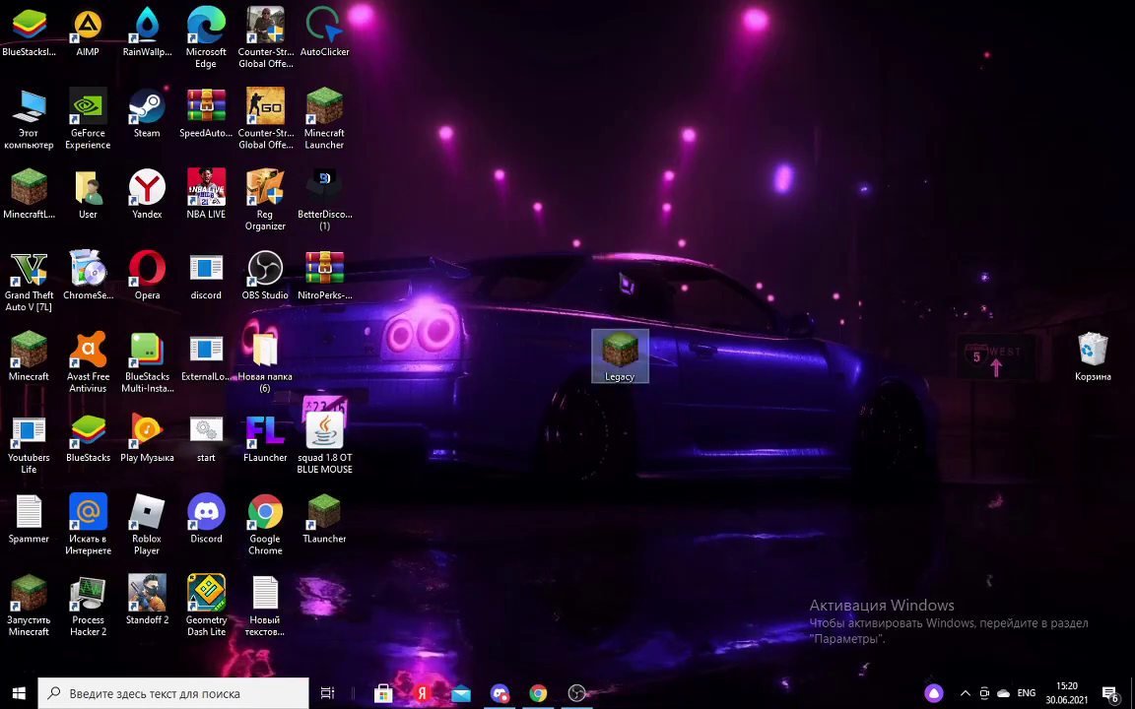
{"action": "left_click_drag", "start_coordinate": [324, 514], "coordinate": [552, 359]}
{"action": "left_click_drag", "start_coordinate": [892, 532], "coordinate": [635, 376]}
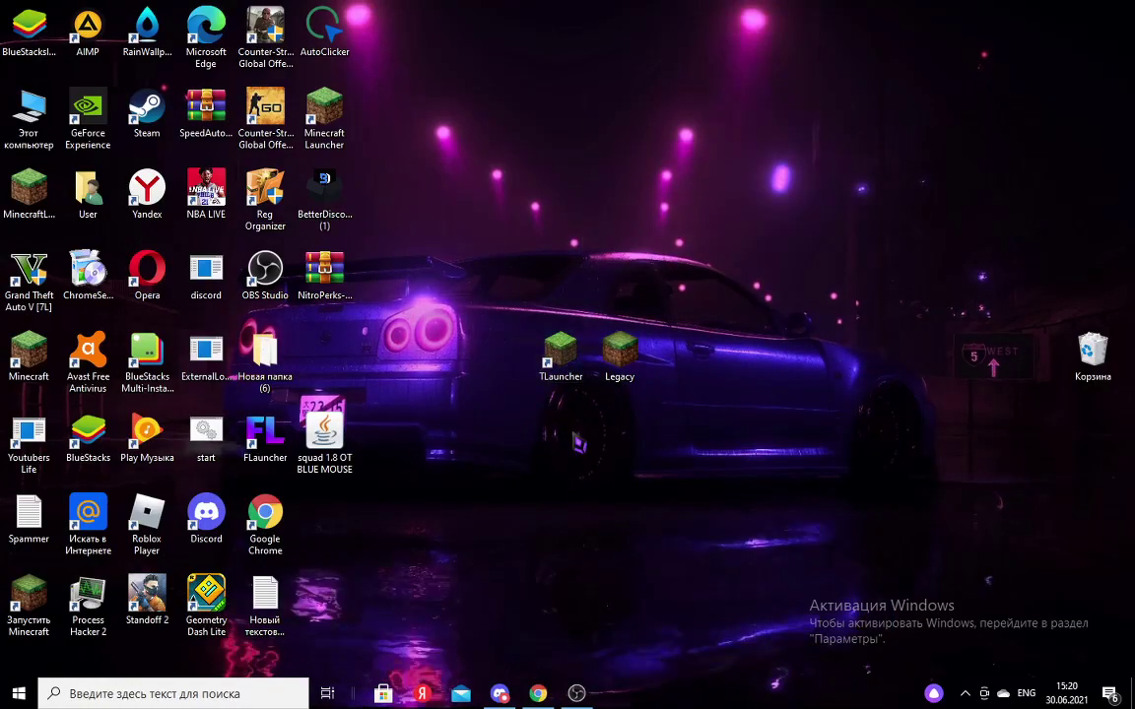
{"action": "left_click_drag", "start_coordinate": [497, 441], "coordinate": [997, 372]}
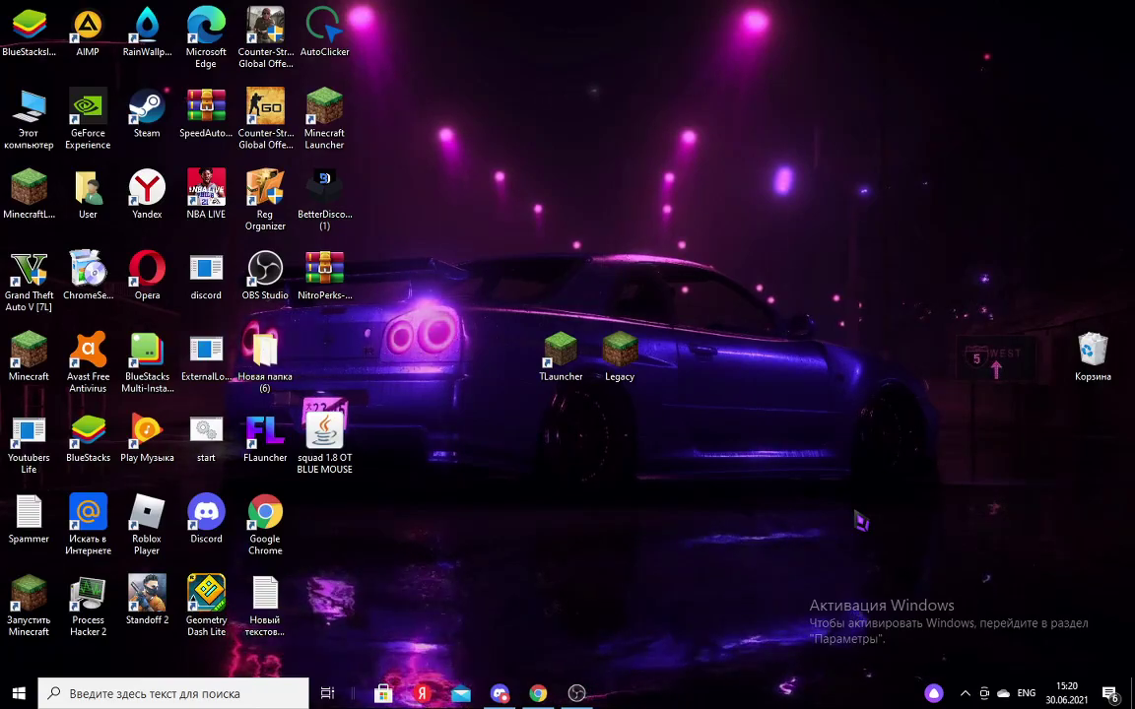
{"action": "left_click_drag", "start_coordinate": [762, 522], "coordinate": [748, 447]}
{"action": "left_click_drag", "start_coordinate": [598, 426], "coordinate": [655, 177]}
{"action": "left_click_drag", "start_coordinate": [572, 397], "coordinate": [552, 241]}
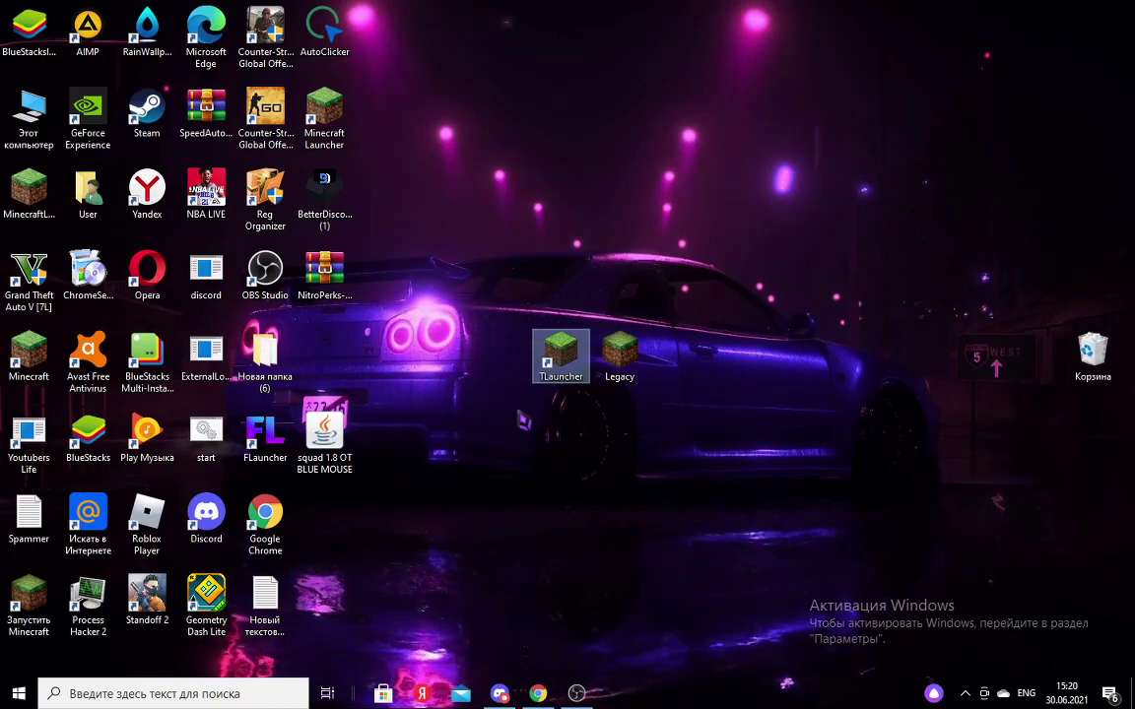
{"action": "left_click_drag", "start_coordinate": [549, 437], "coordinate": [562, 264]}
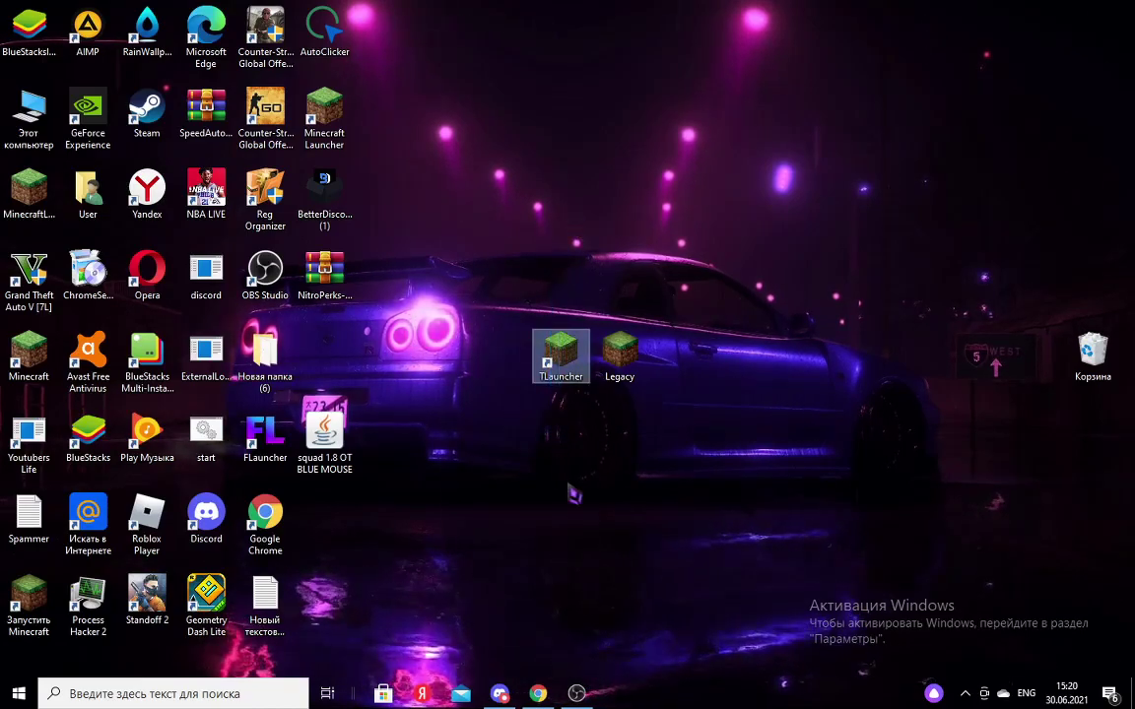
{"action": "left_click_drag", "start_coordinate": [567, 469], "coordinate": [554, 447]}
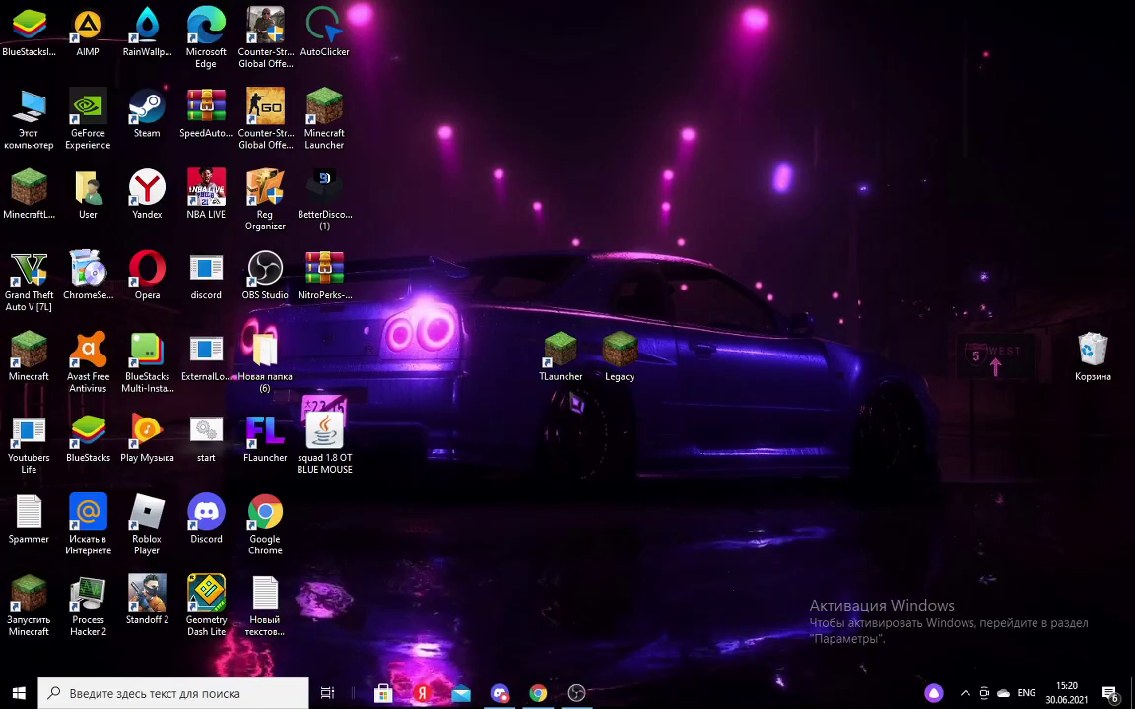
- Move the TLauncher shortcut back among the other desktop icons, between the NitroPerks archive and squad 1.8
{"action": "left_click_drag", "start_coordinate": [563, 378], "coordinate": [458, 317]}
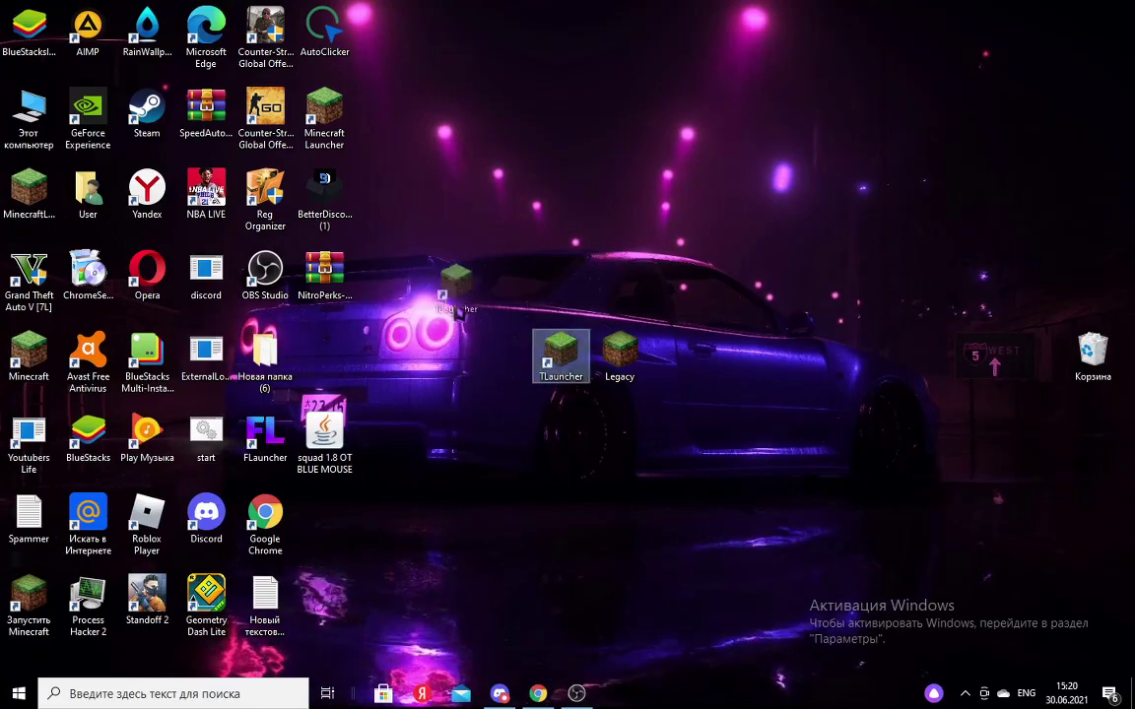
{"action": "left_click_drag", "start_coordinate": [347, 357], "coordinate": [339, 353]}
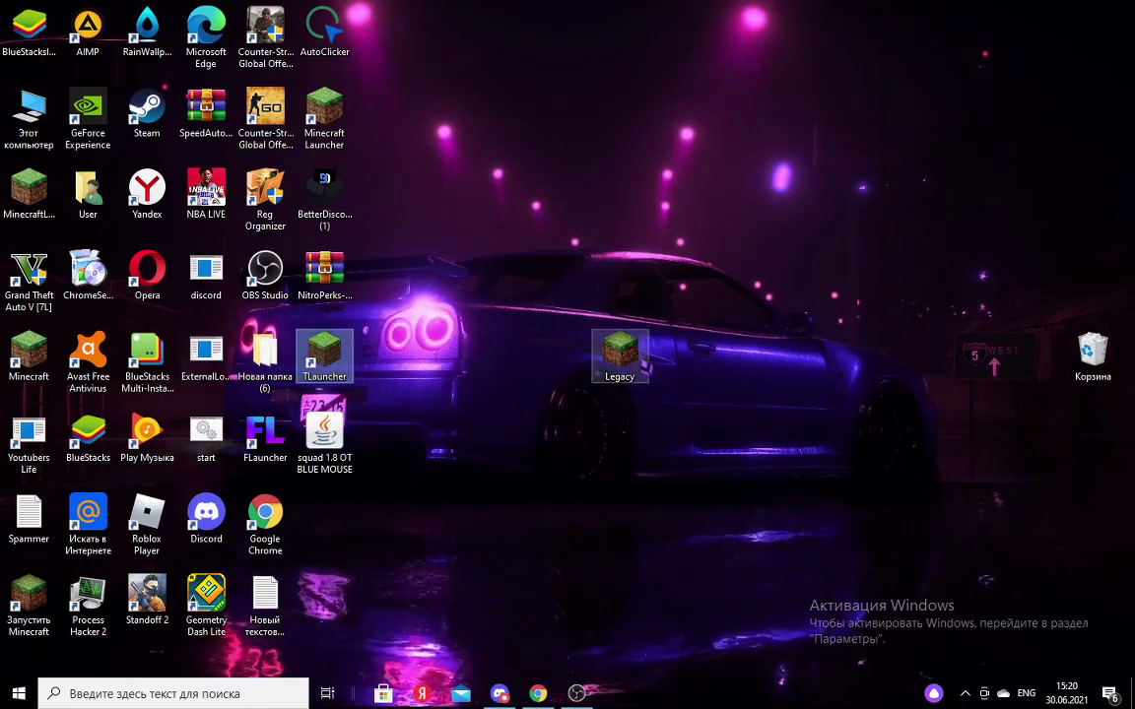
- Start the Legacy launcher from the desktop and choose NeverHook Free as the game version
{"action": "left_click", "coordinate": [617, 350]}
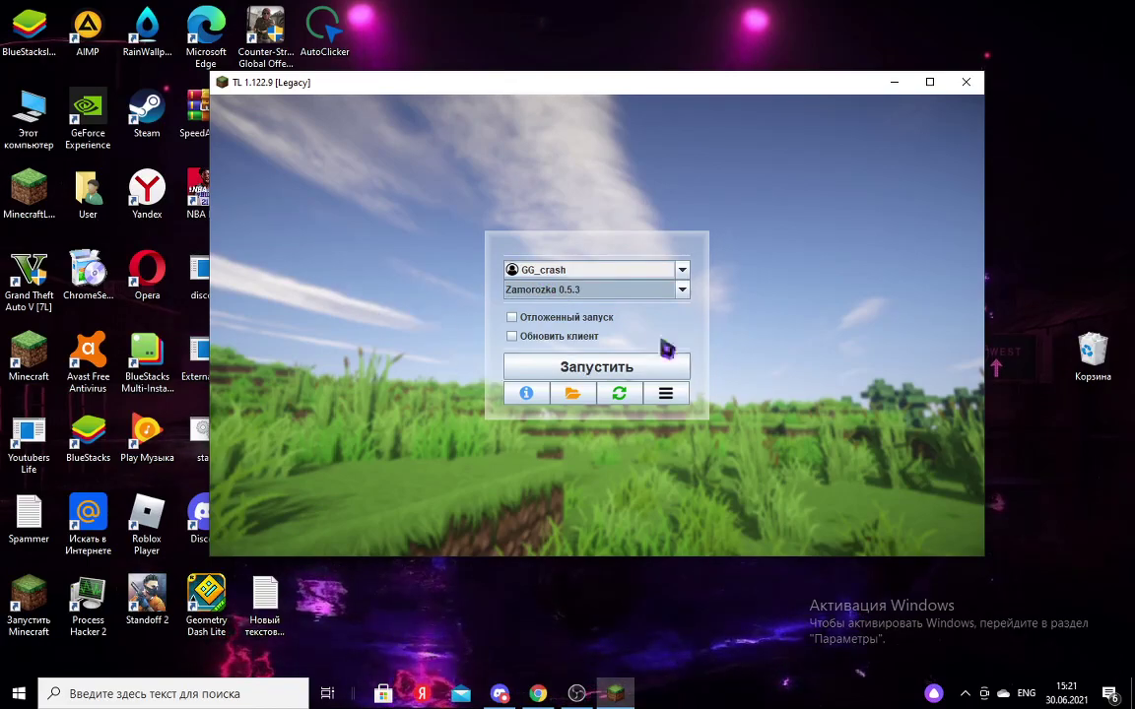
{"action": "left_click", "coordinate": [598, 287]}
{"action": "scroll", "coordinate": [542, 361], "scroll_direction": "down", "scroll_amount": 2}
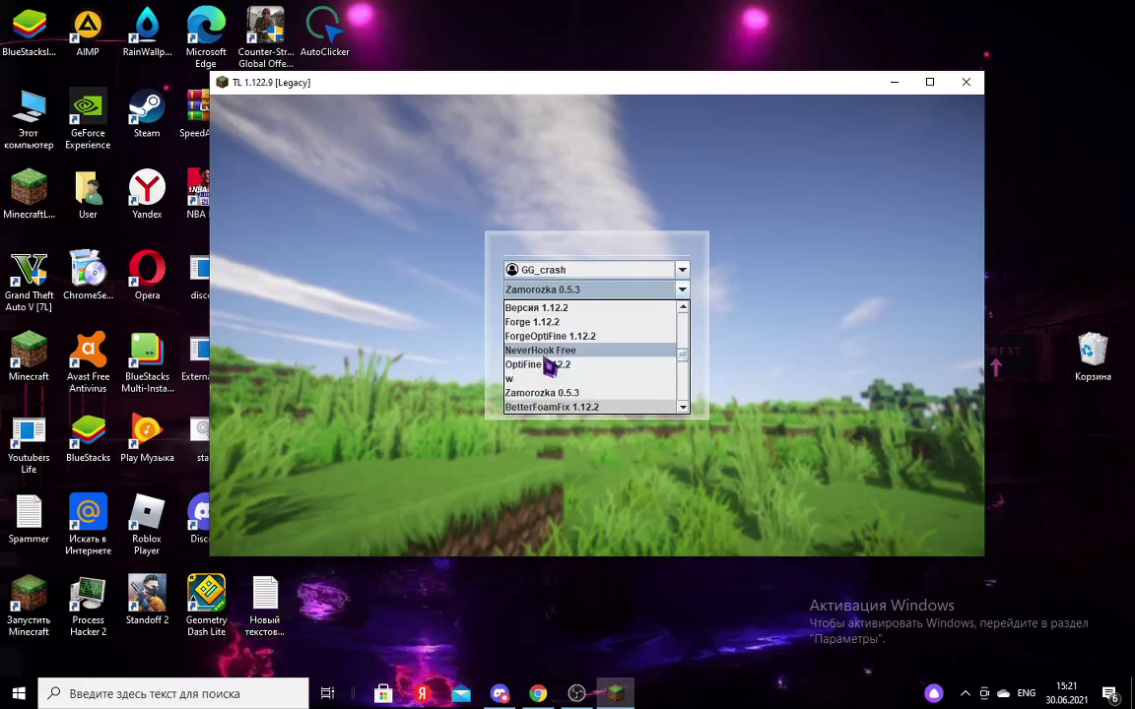
{"action": "left_click", "coordinate": [540, 352]}
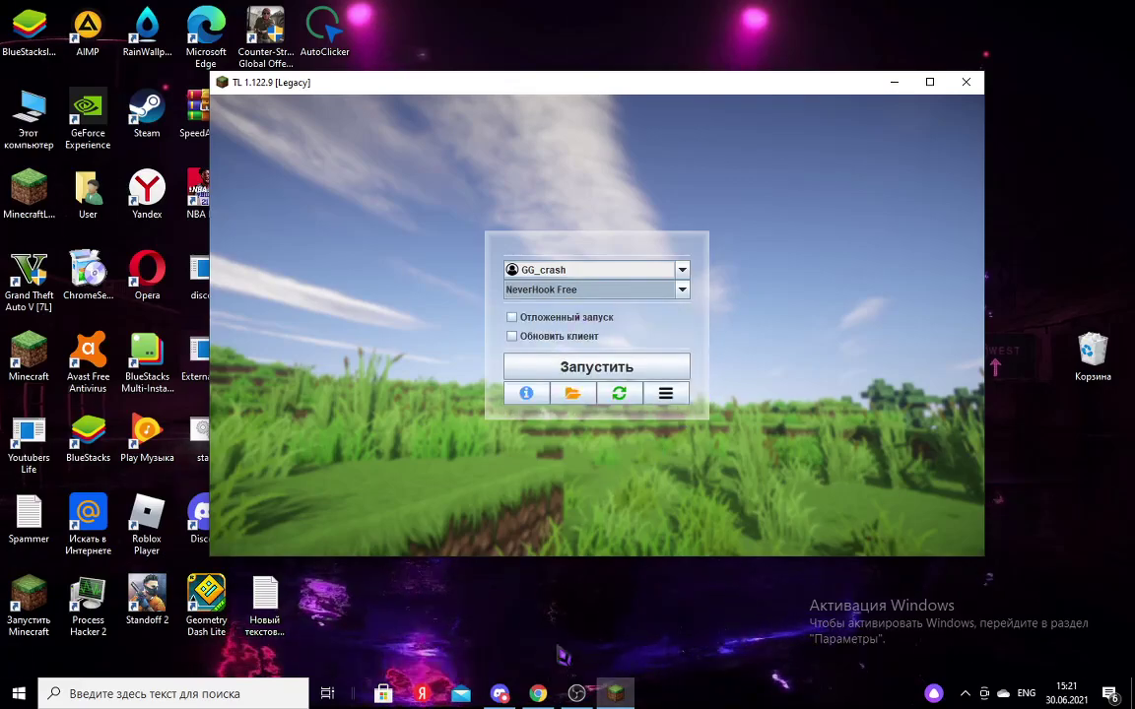
- Switch to Chrome and expand the full description of the NeverHook Client video
{"action": "left_click", "coordinate": [538, 694]}
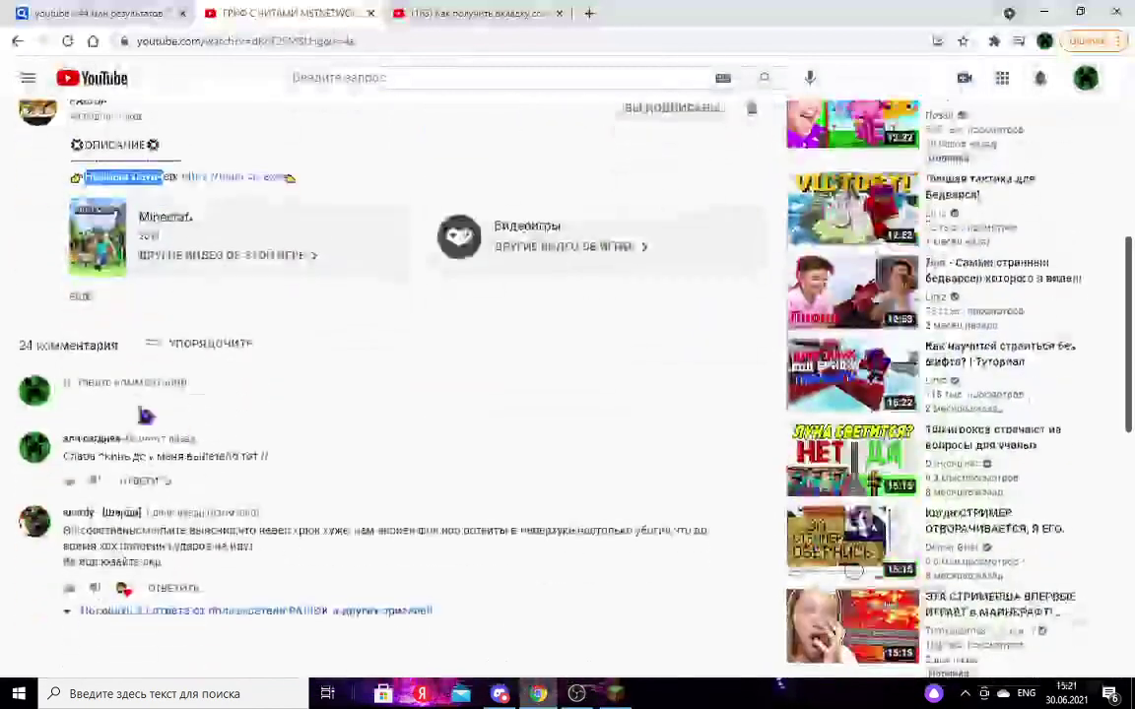
{"action": "scroll", "coordinate": [131, 430], "scroll_direction": "up", "scroll_amount": 3}
{"action": "left_click", "coordinate": [80, 532]}
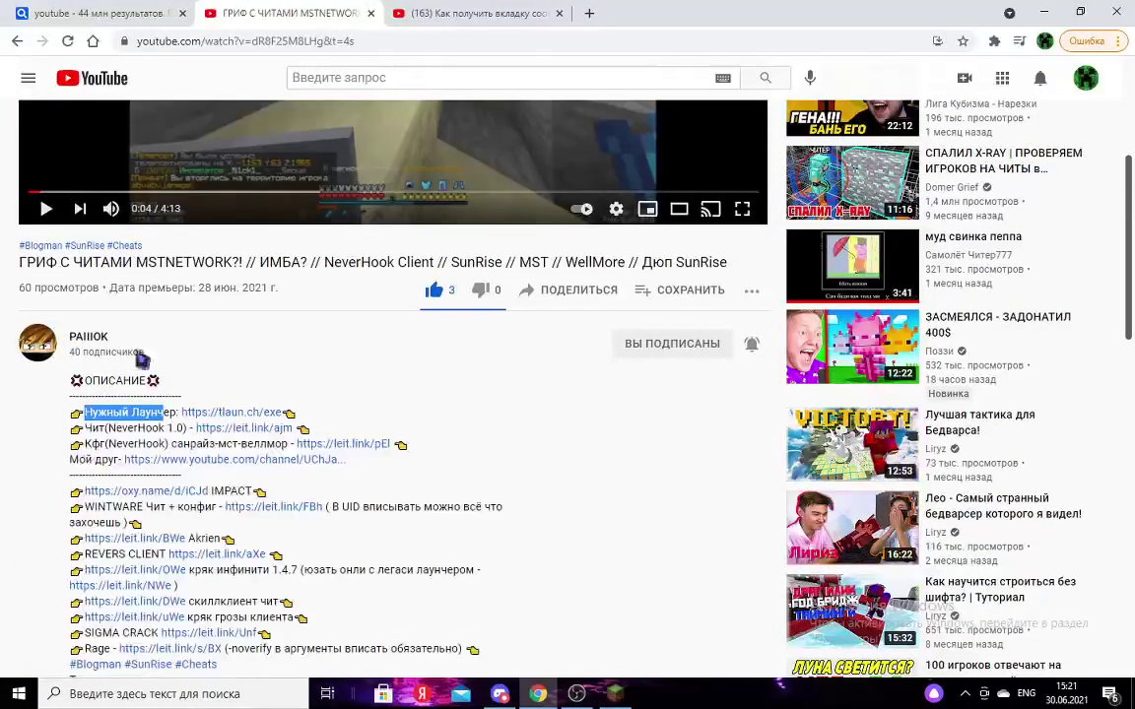
{"action": "scroll", "coordinate": [233, 504], "scroll_direction": "up", "scroll_amount": 5}
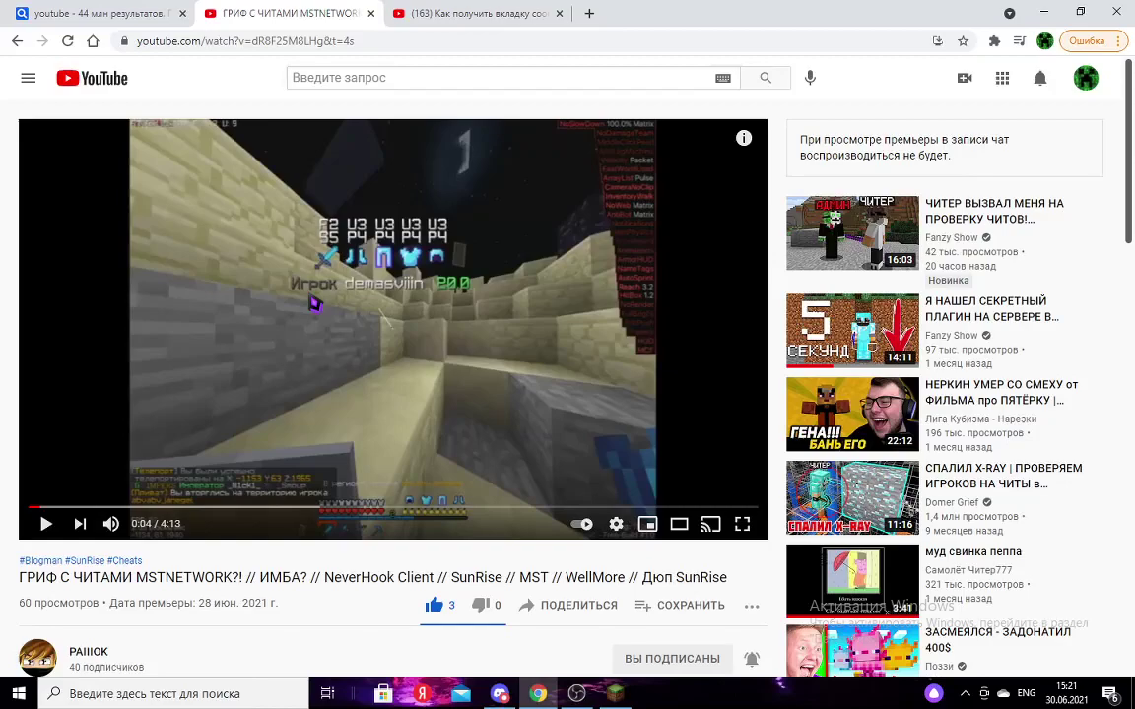
{"action": "scroll", "coordinate": [567, 394], "scroll_direction": "down", "scroll_amount": 1}
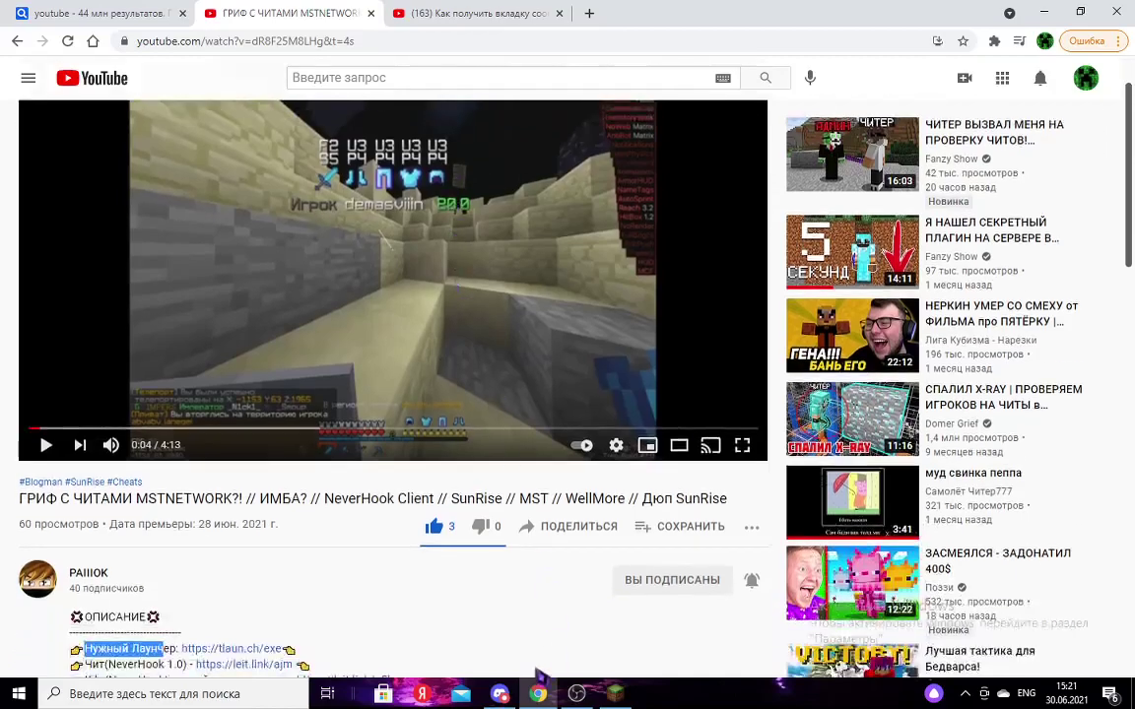
- Examine the launcher, NeverHook 1.0 cheat and config download links in the video description
{"action": "left_click", "coordinate": [499, 694]}
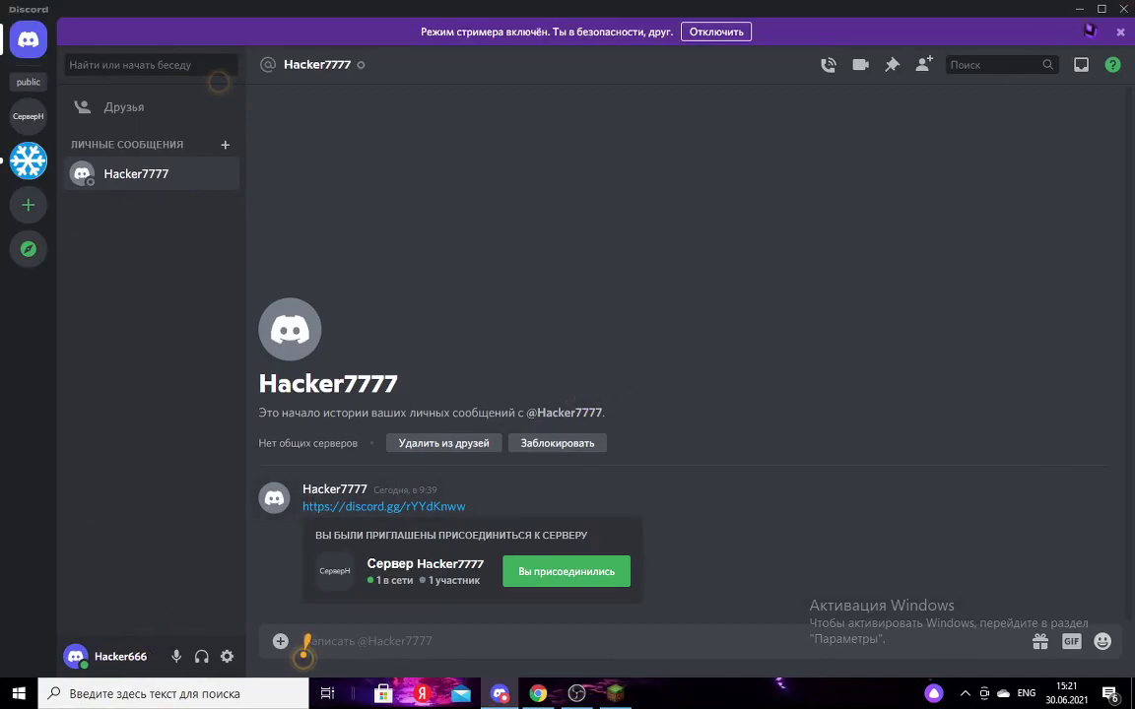
{"action": "left_click", "coordinate": [1079, 9]}
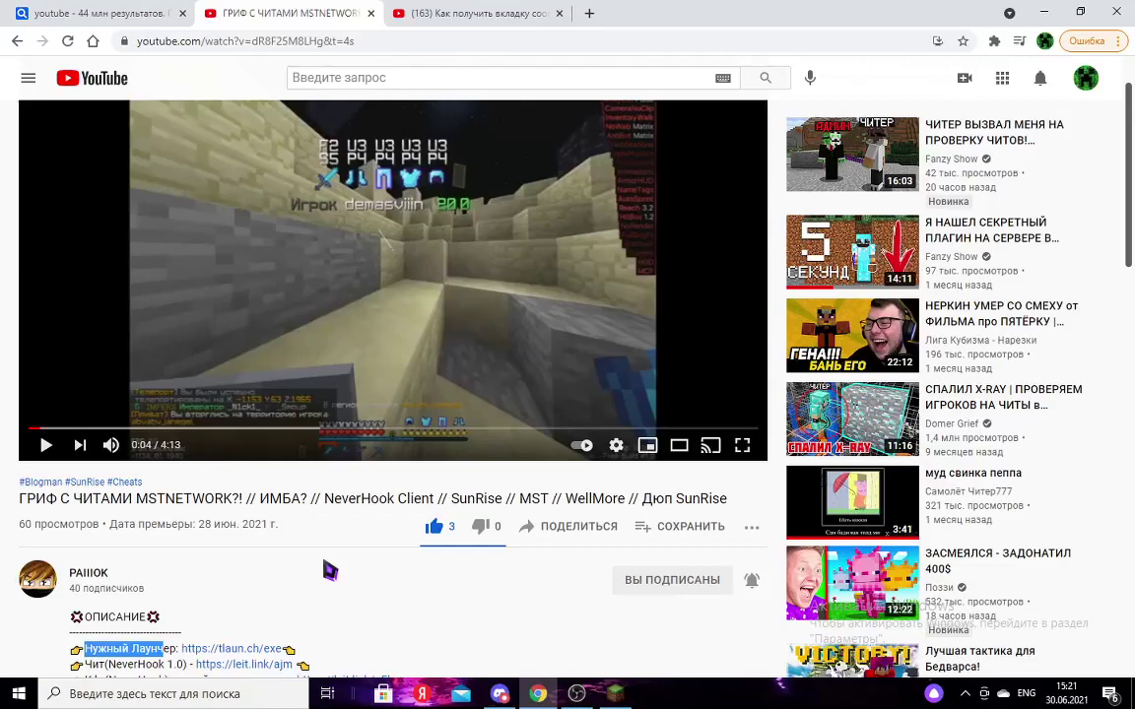
{"action": "scroll", "coordinate": [330, 570], "scroll_direction": "down", "scroll_amount": 1}
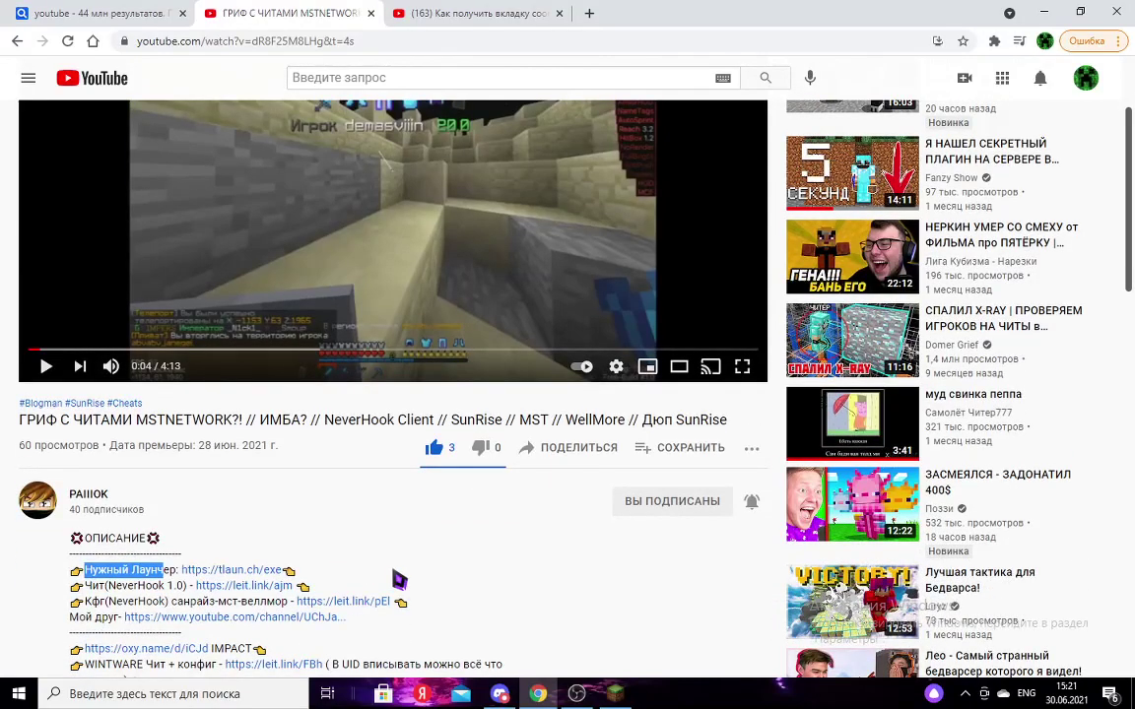
{"action": "left_click_drag", "start_coordinate": [412, 603], "coordinate": [495, 573]}
{"action": "left_click", "coordinate": [494, 568]}
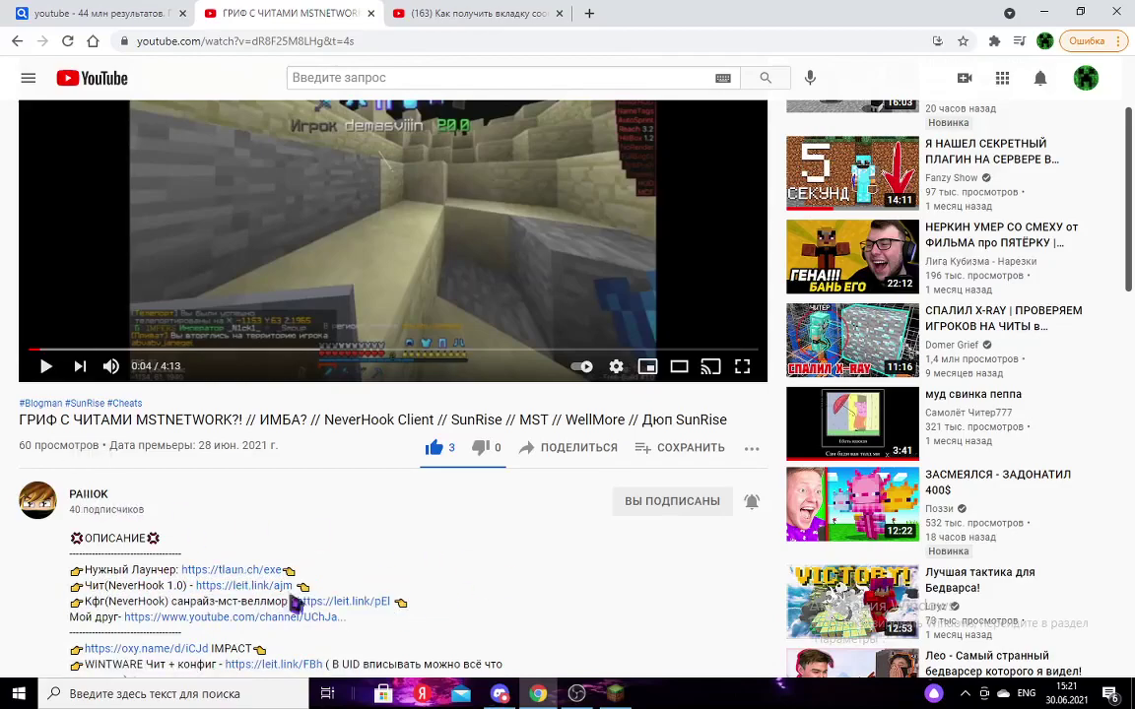
{"action": "scroll", "coordinate": [423, 583], "scroll_direction": "up", "scroll_amount": 2}
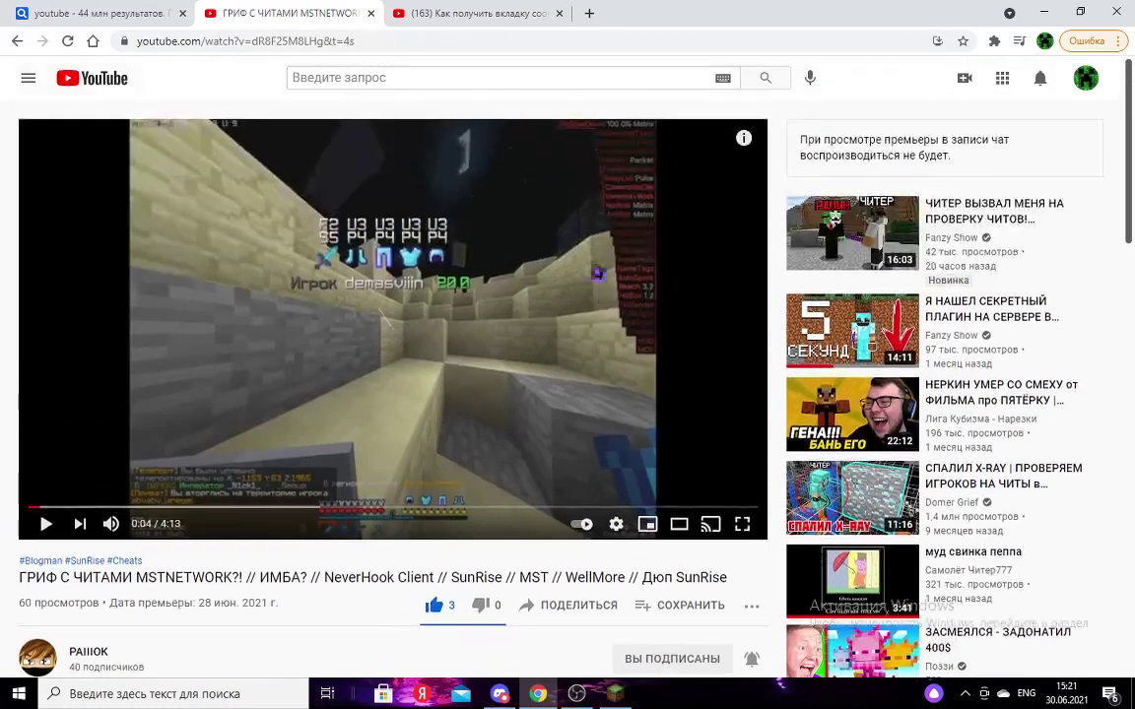
{"action": "scroll", "coordinate": [379, 527], "scroll_direction": "down", "scroll_amount": 2}
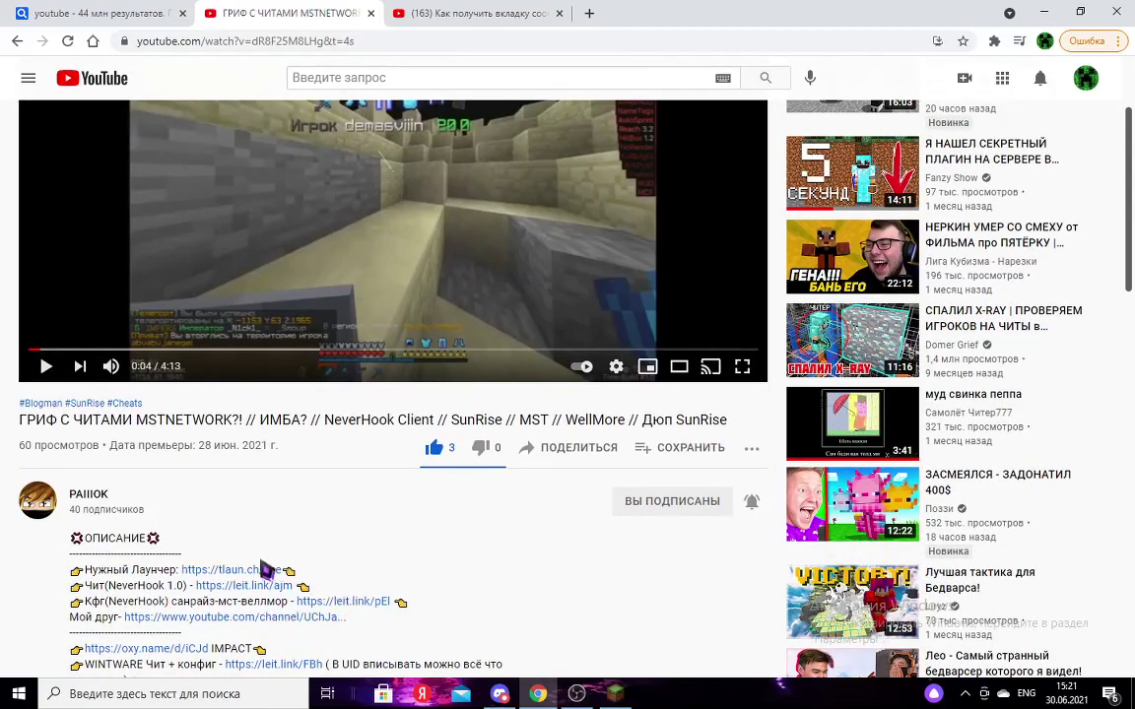
{"action": "left_click_drag", "start_coordinate": [302, 591], "coordinate": [379, 567]}
{"action": "left_click", "coordinate": [388, 561]}
{"action": "scroll", "coordinate": [391, 559], "scroll_direction": "up", "scroll_amount": 1}
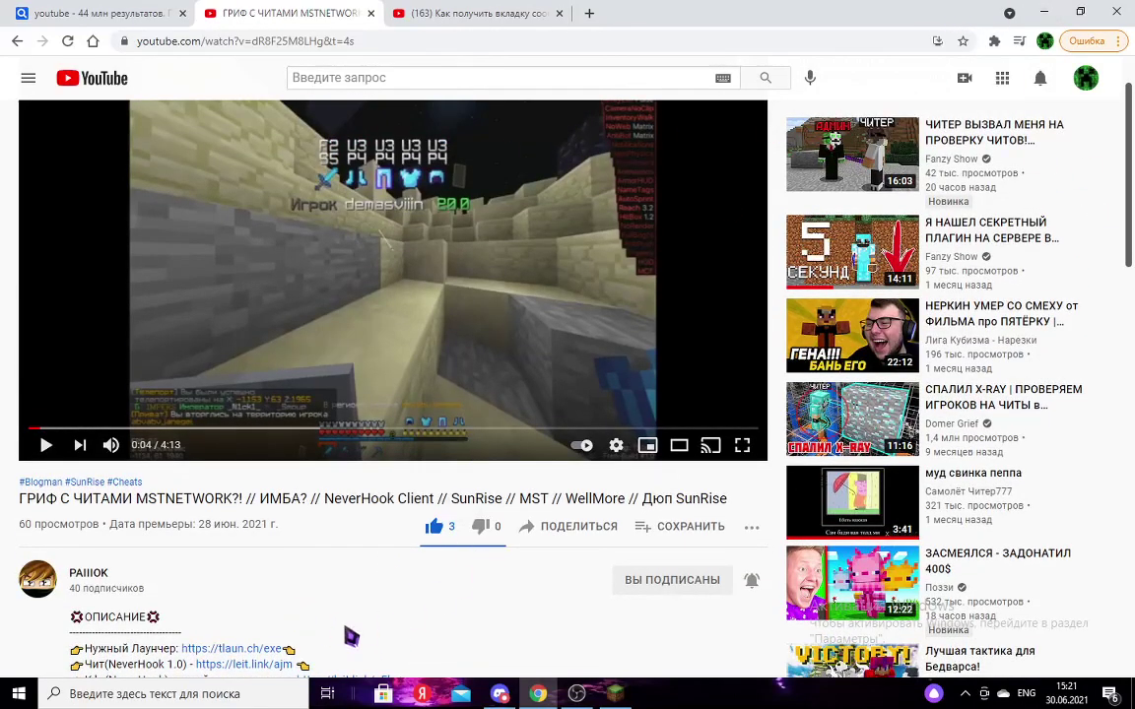
{"action": "scroll", "coordinate": [427, 610], "scroll_direction": "down", "scroll_amount": 1}
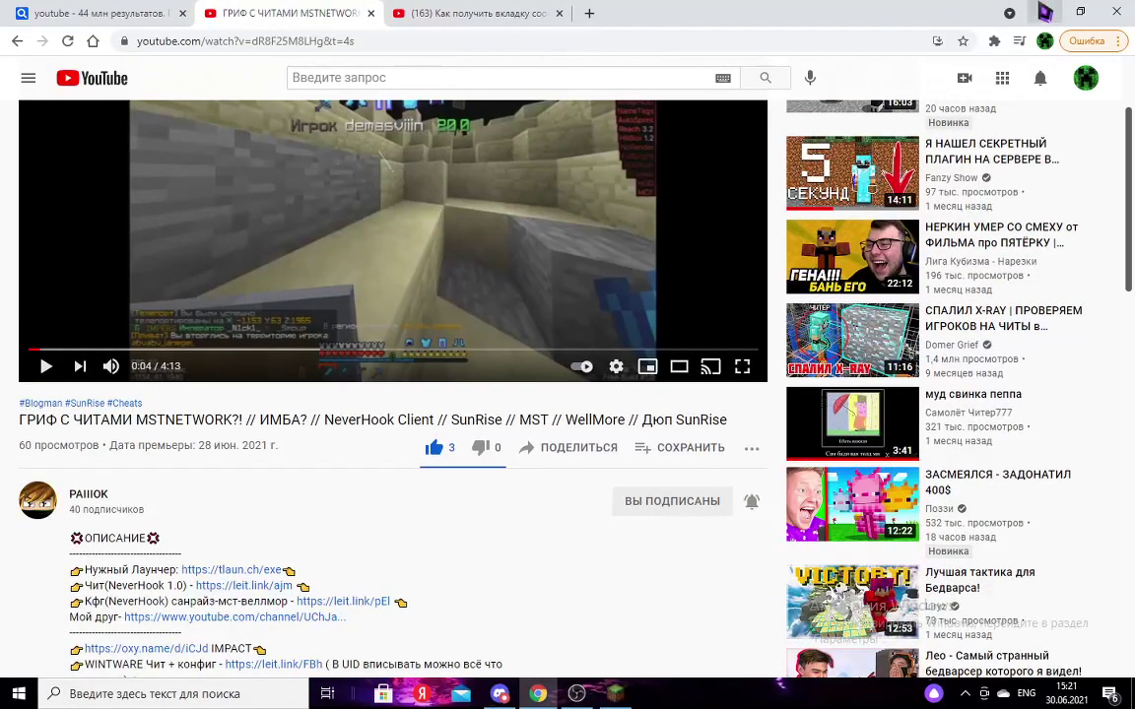
{"action": "left_click", "coordinate": [1045, 12]}
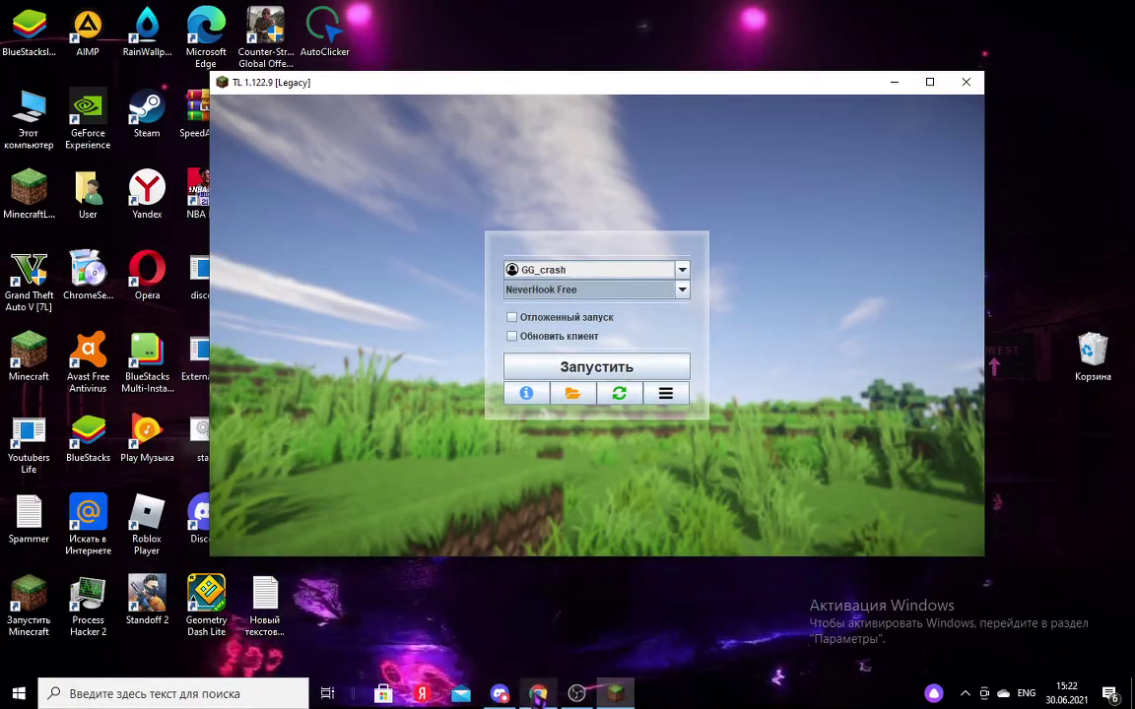
{"action": "left_click", "coordinate": [499, 694]}
{"action": "left_click", "coordinate": [538, 693]}
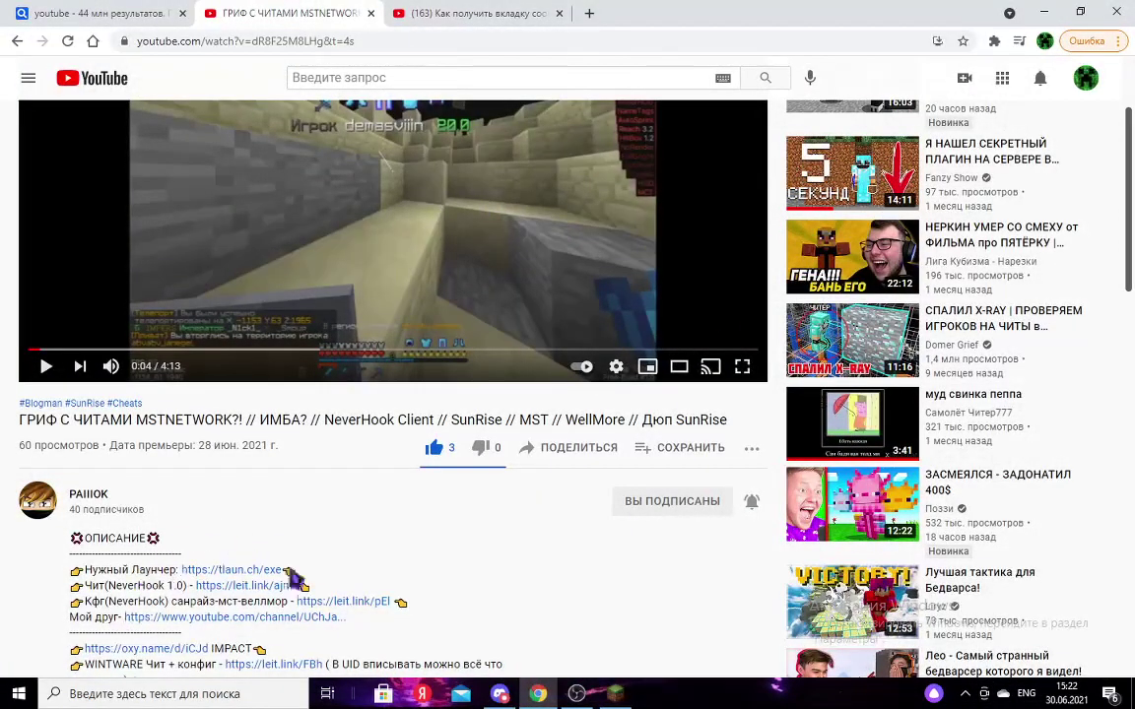
- Open the NeverHook 1.0 link from the description, close the other YouTube video's tab, and dismiss LeitUP's notification request
{"action": "left_click", "coordinate": [243, 585]}
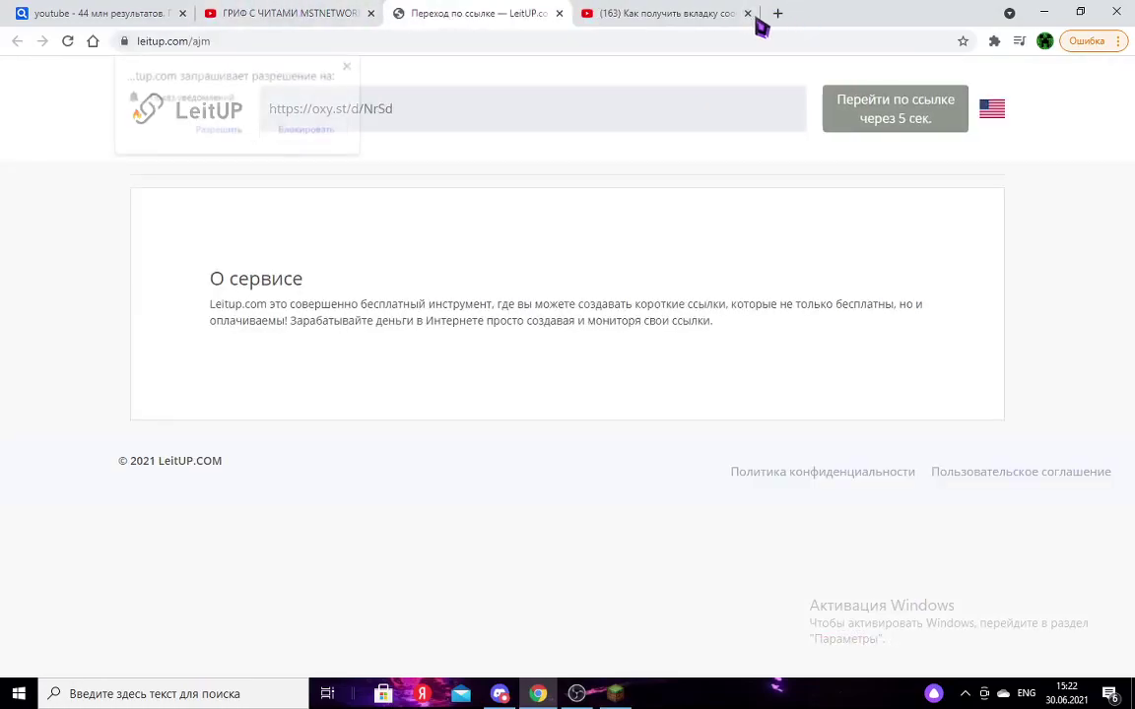
{"action": "left_click", "coordinate": [747, 13]}
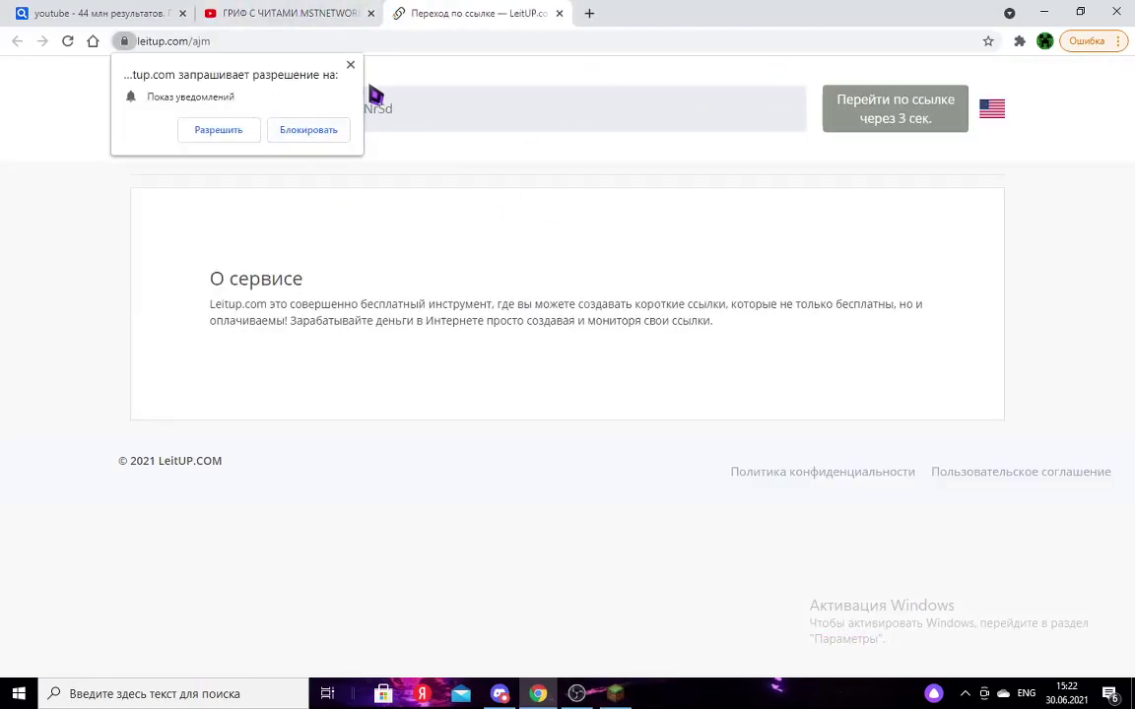
{"action": "left_click", "coordinate": [350, 66]}
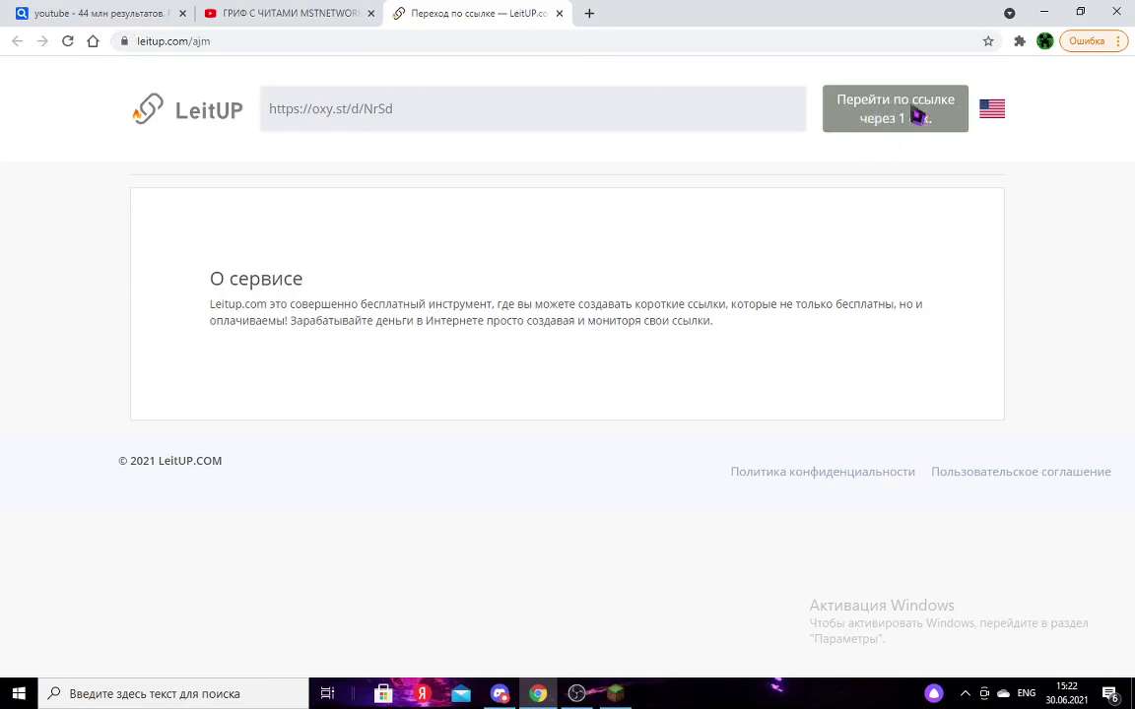
- Continue through the LeitUP redirect pages to the Oxy.Cloud download page for NeverHook_Free (4).zip
{"action": "left_click", "coordinate": [880, 127]}
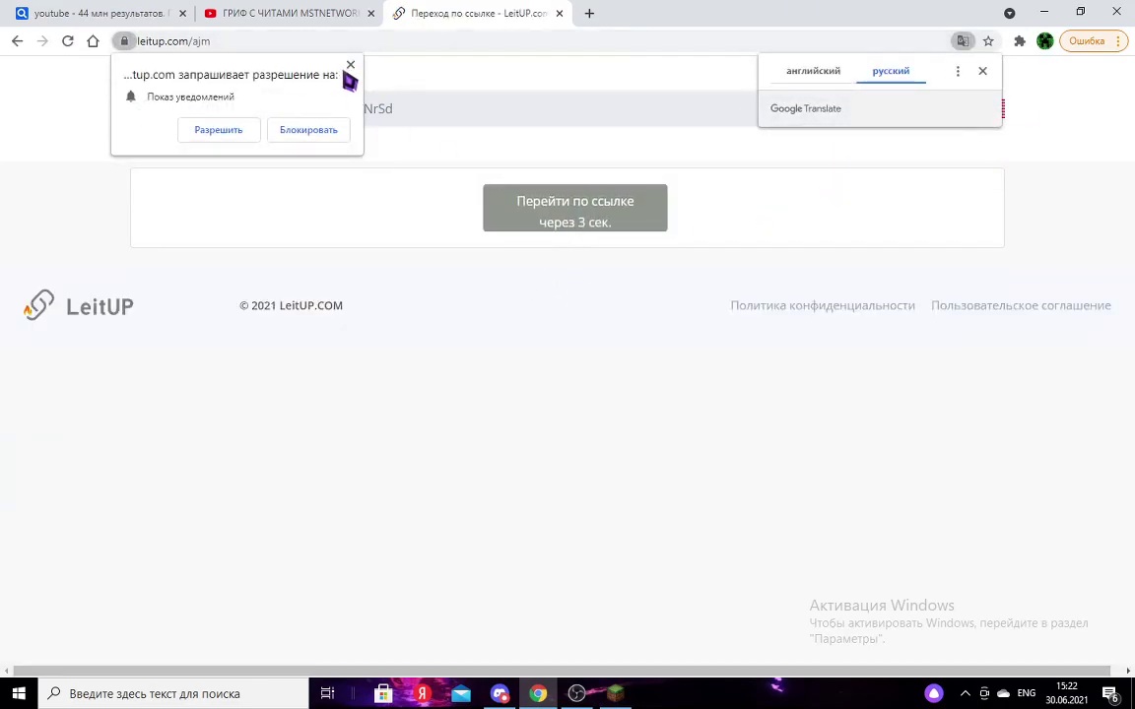
{"action": "left_click", "coordinate": [350, 66]}
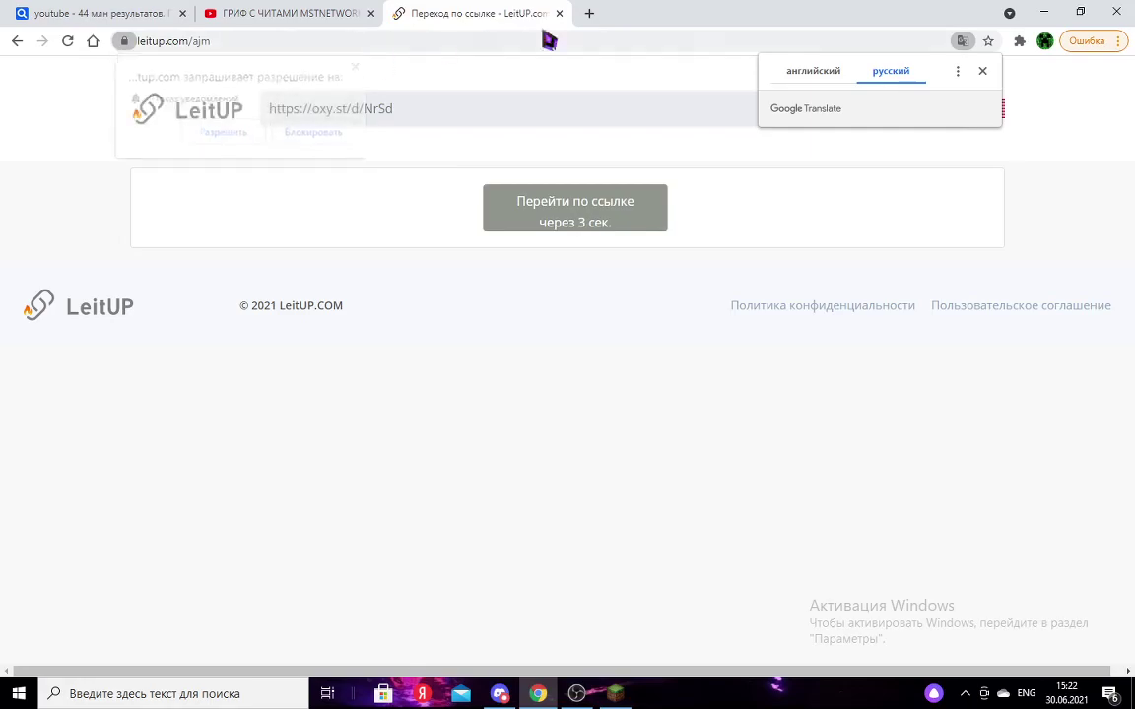
{"action": "left_click", "coordinate": [603, 228]}
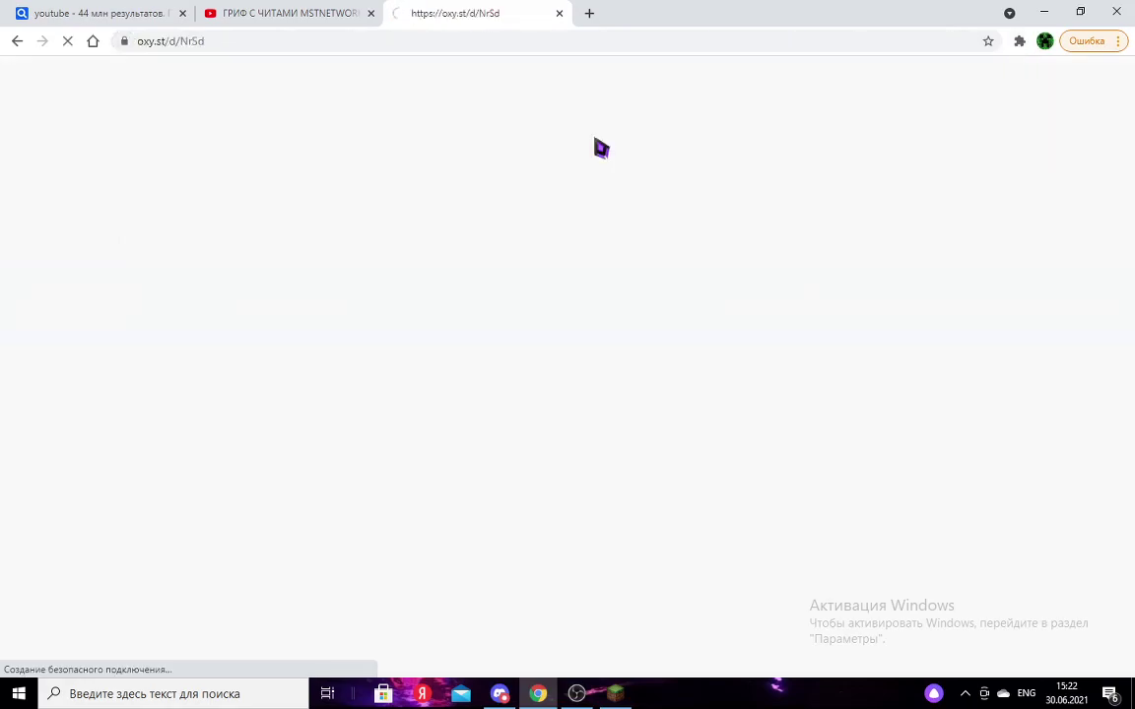
{"action": "scroll", "coordinate": [502, 235], "scroll_direction": "down", "scroll_amount": 2}
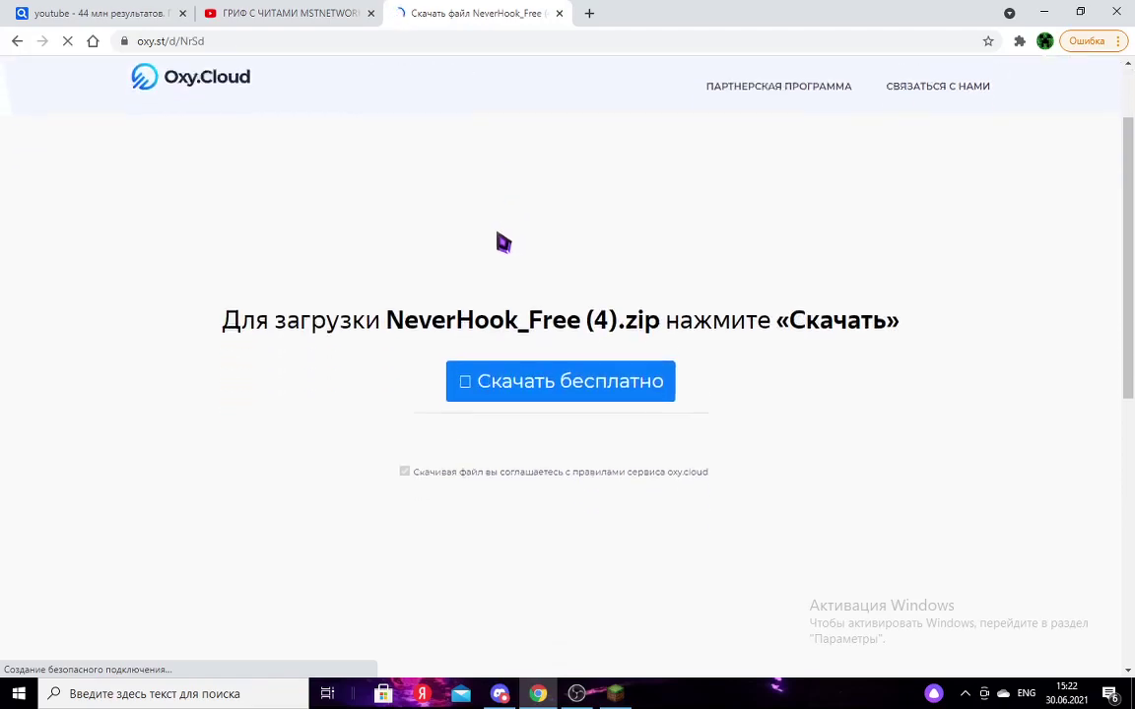
- Dismiss oxy.st's notification request and proceed with the free download of NeverHook_Free (4).zip
{"action": "left_click_drag", "start_coordinate": [387, 272], "coordinate": [517, 281]}
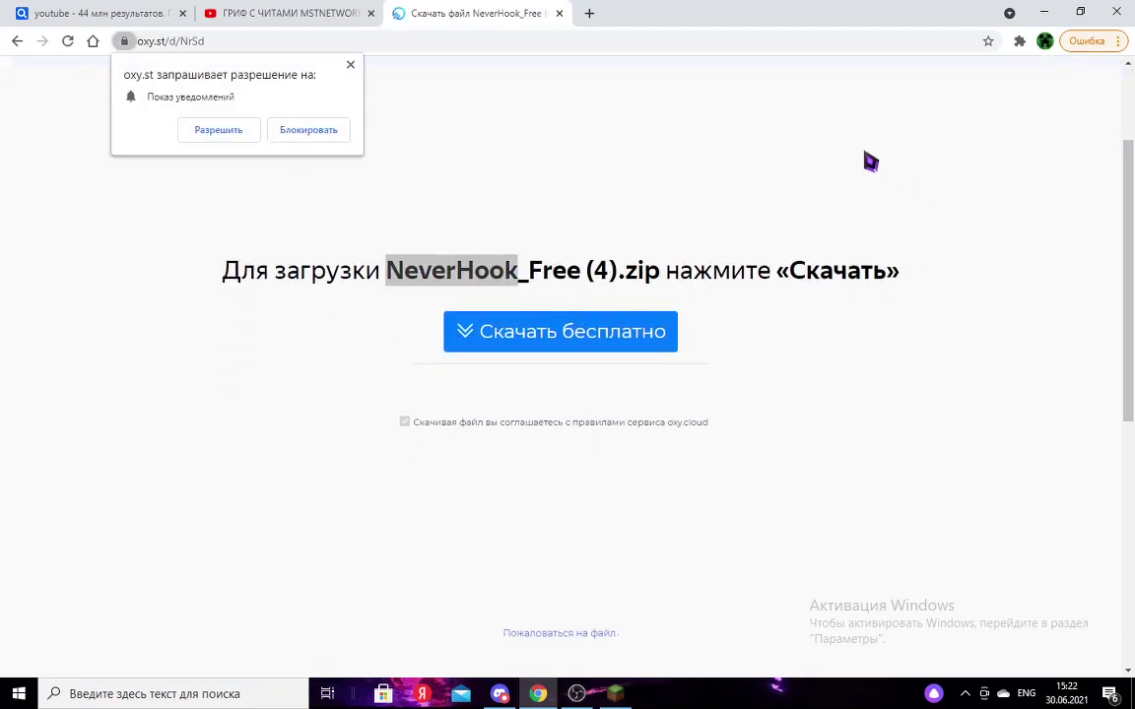
{"action": "left_click", "coordinate": [821, 222]}
{"action": "scroll", "coordinate": [582, 388], "scroll_direction": "up", "scroll_amount": 1}
{"action": "scroll", "coordinate": [588, 397], "scroll_direction": "up", "scroll_amount": 2}
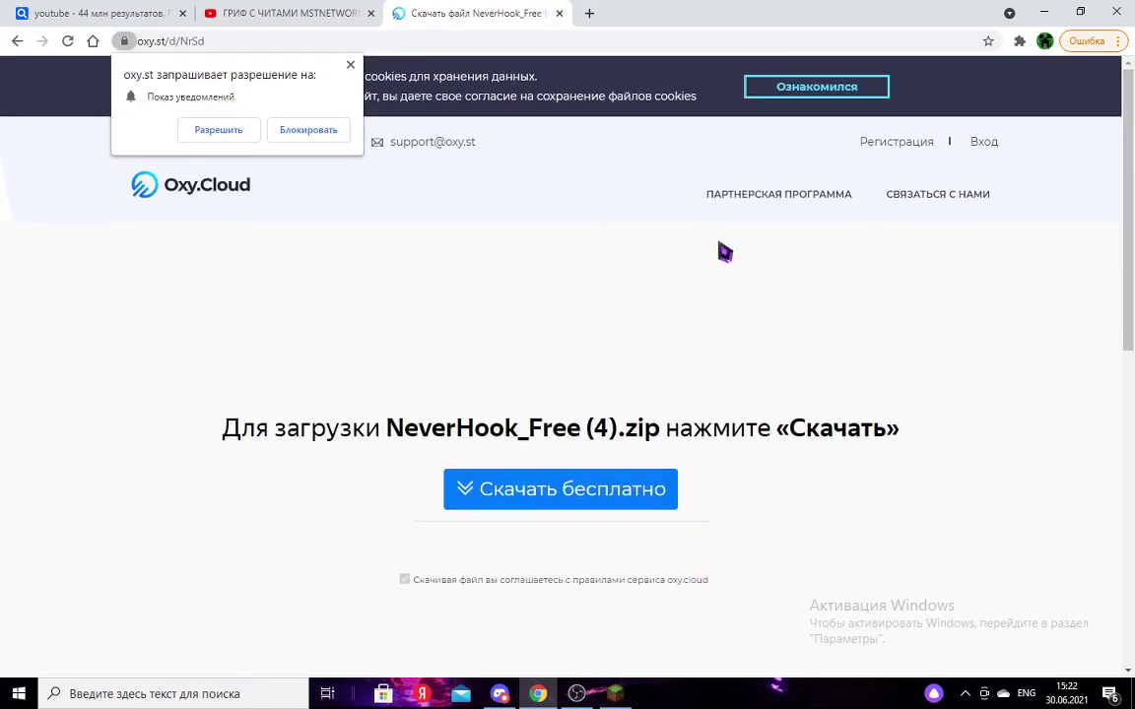
{"action": "left_click", "coordinate": [352, 66]}
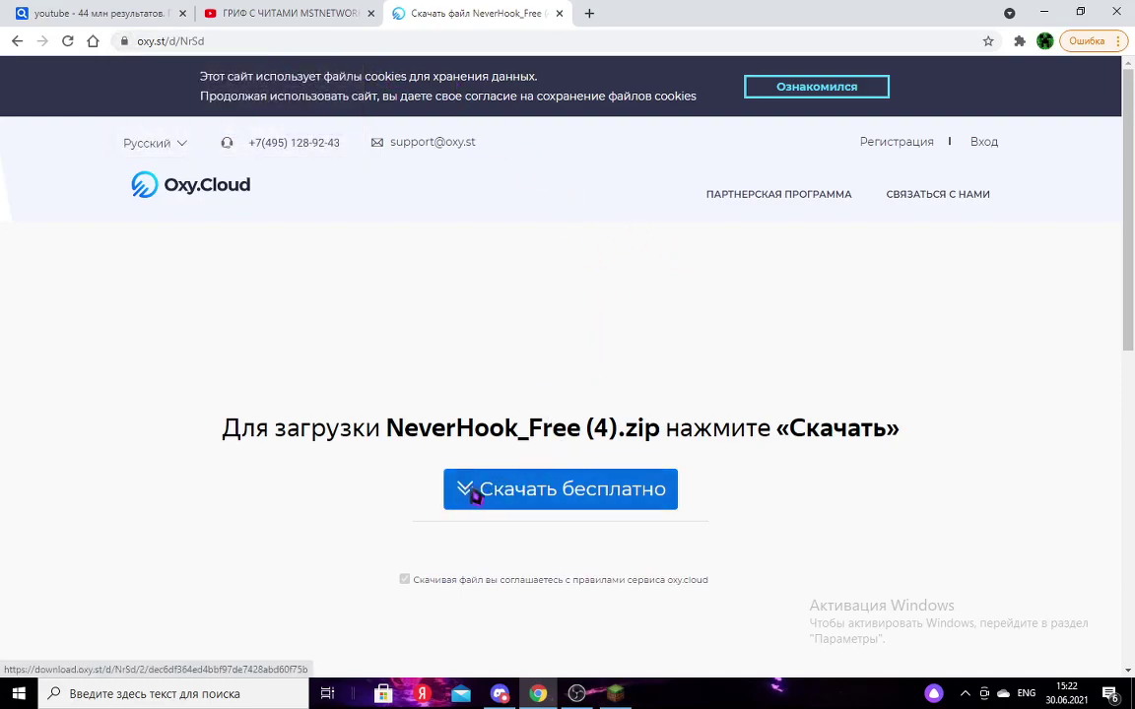
{"action": "left_click", "coordinate": [565, 489]}
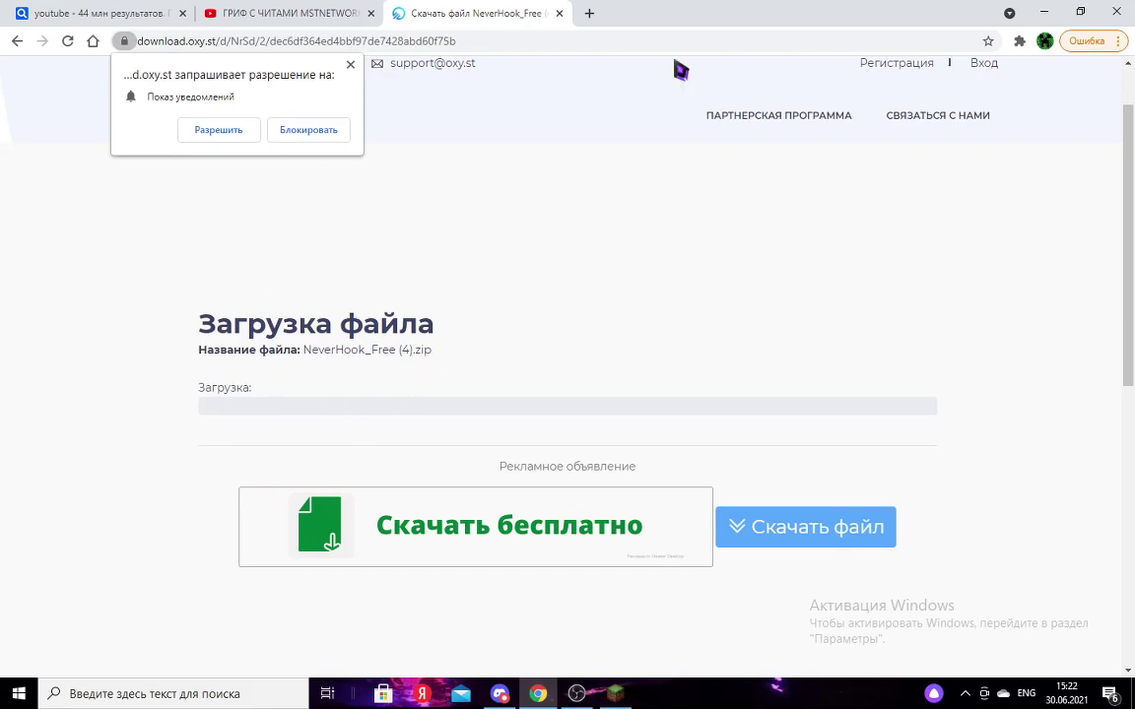
- Inspect the file loading page's code and open the div with data-reactid 5 for editing as HTML
{"action": "right_click", "coordinate": [862, 250]}
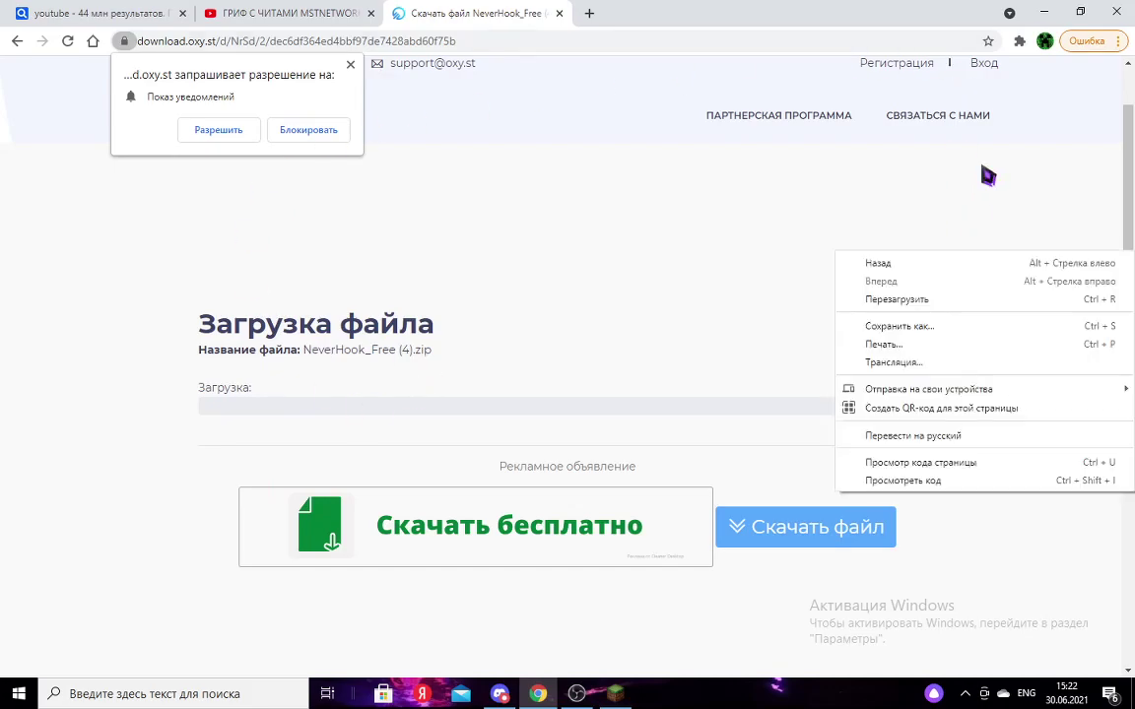
{"action": "left_click", "coordinate": [915, 484]}
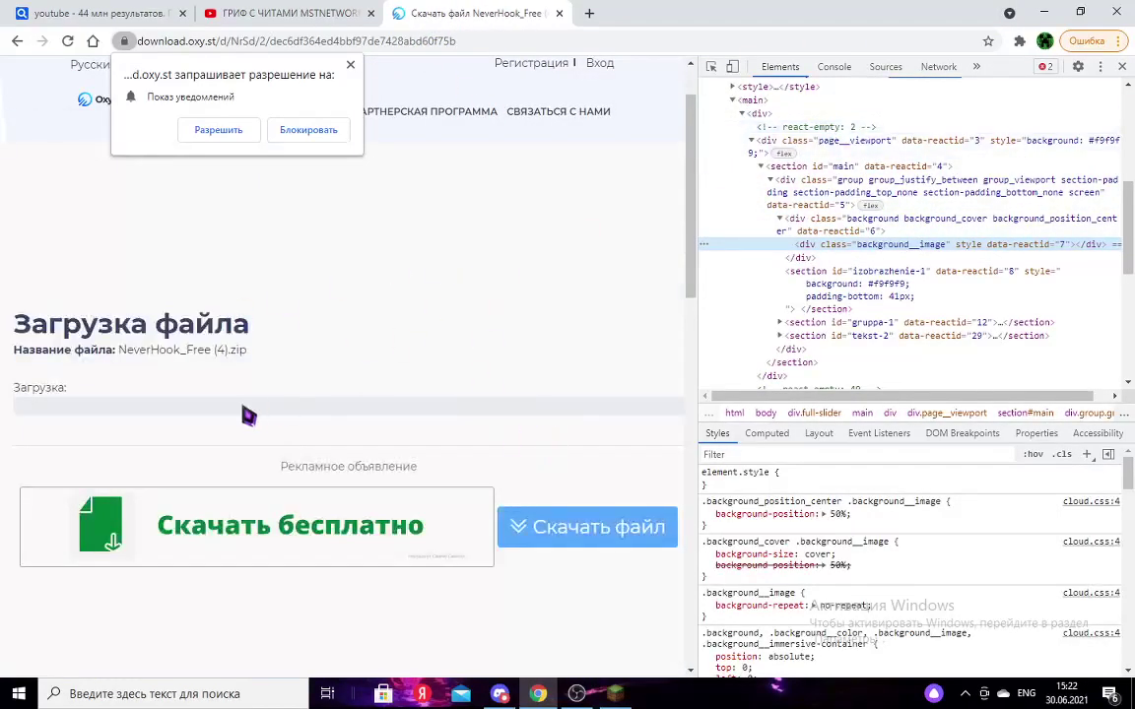
{"action": "scroll", "coordinate": [894, 222], "scroll_direction": "up", "scroll_amount": 4}
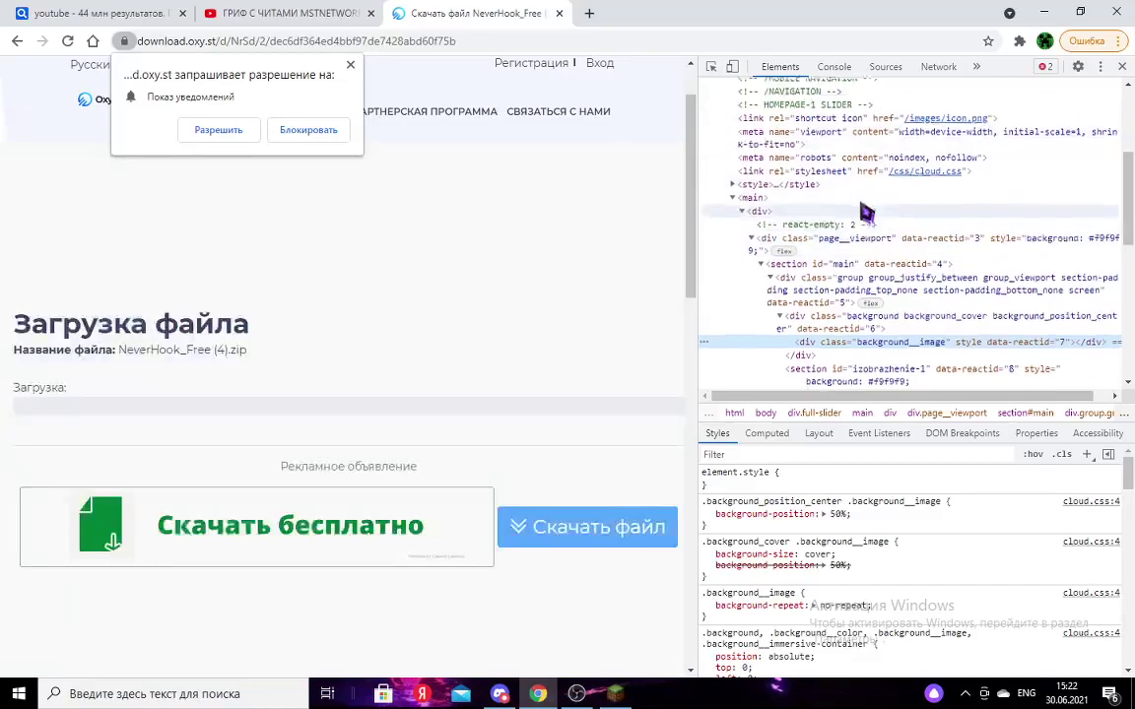
{"action": "scroll", "coordinate": [873, 212], "scroll_direction": "down", "scroll_amount": 2}
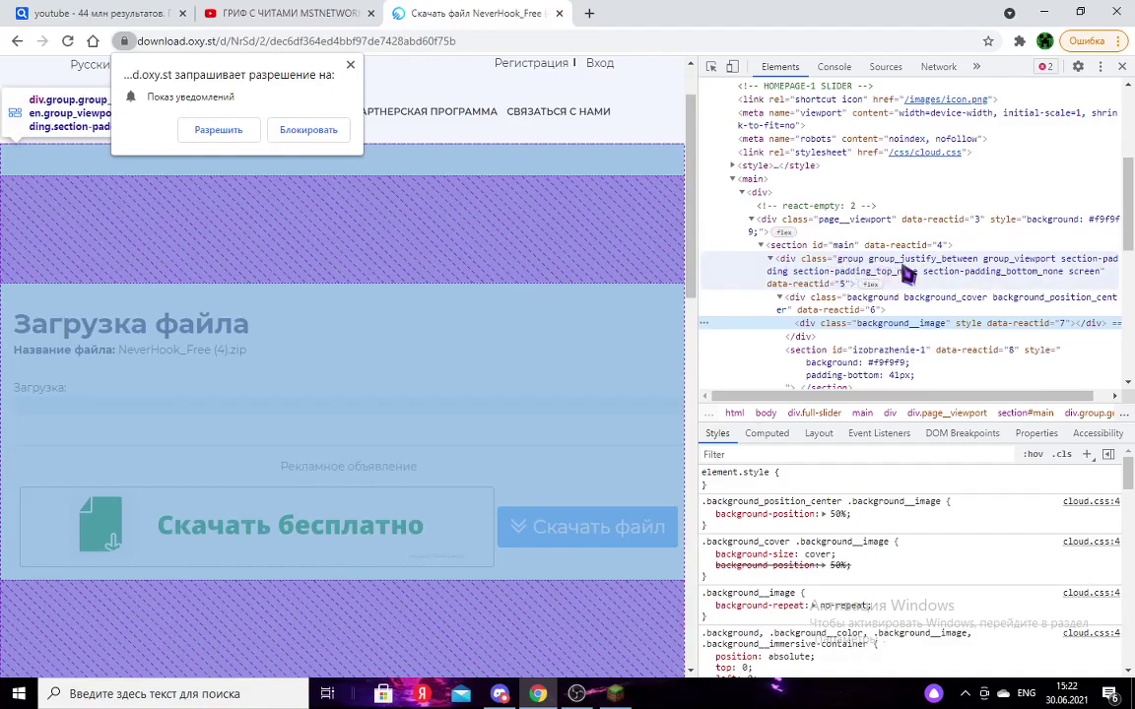
{"action": "right_click", "coordinate": [975, 275]}
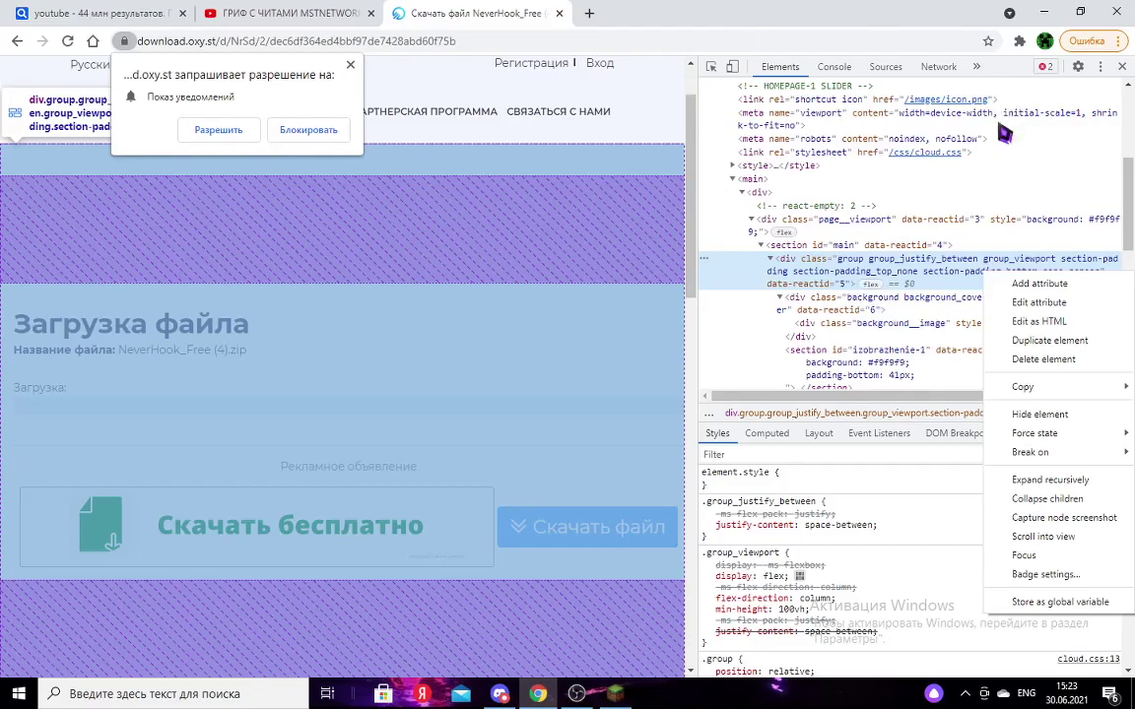
{"action": "left_click", "coordinate": [1055, 325]}
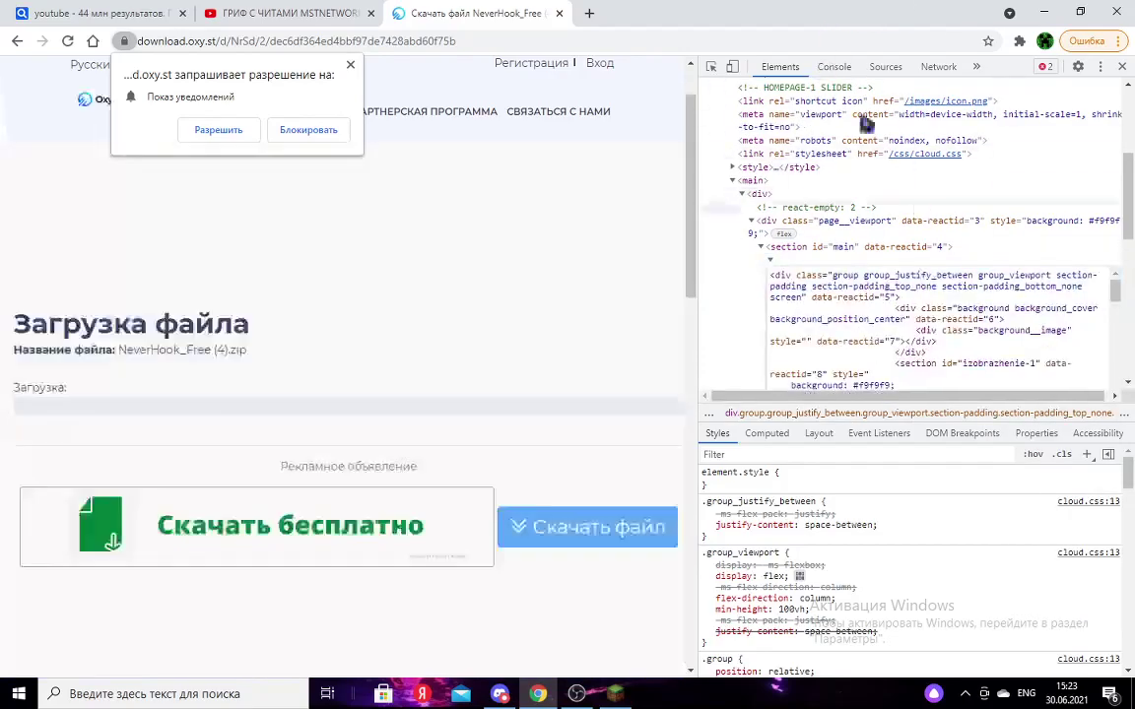
- Find the page_url variable in the setTimeout script and copy its download.oxy.st address
{"action": "scroll", "coordinate": [887, 325], "scroll_direction": "down", "scroll_amount": 5}
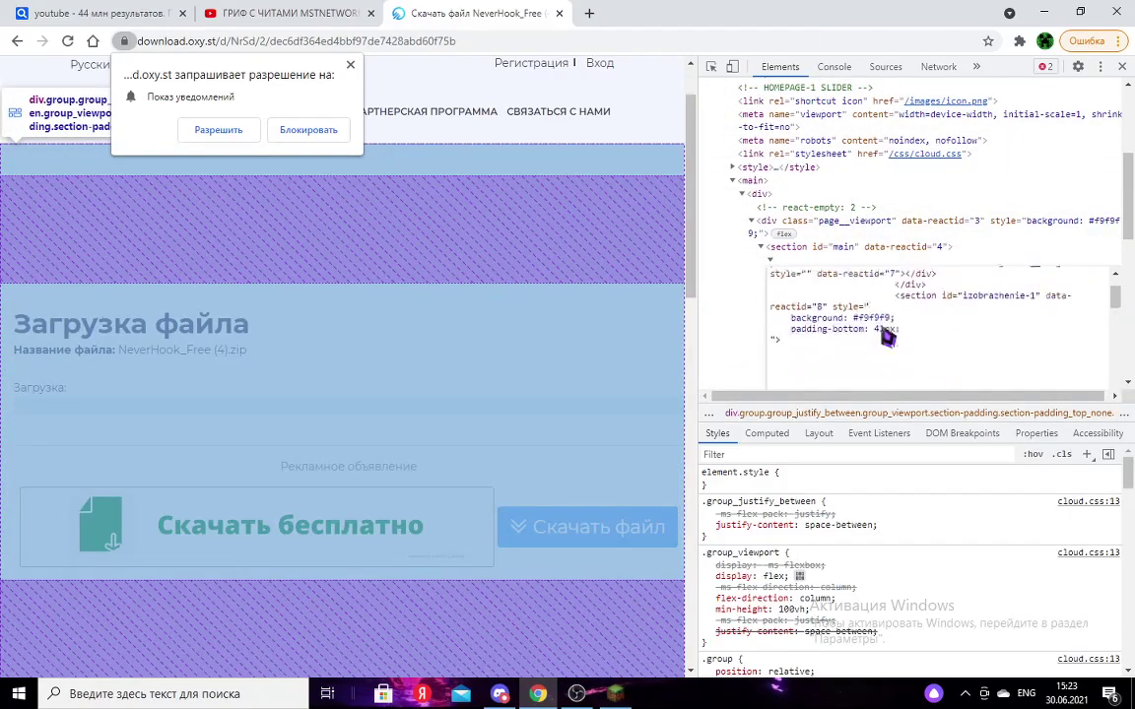
{"action": "scroll", "coordinate": [934, 328], "scroll_direction": "down", "scroll_amount": 6}
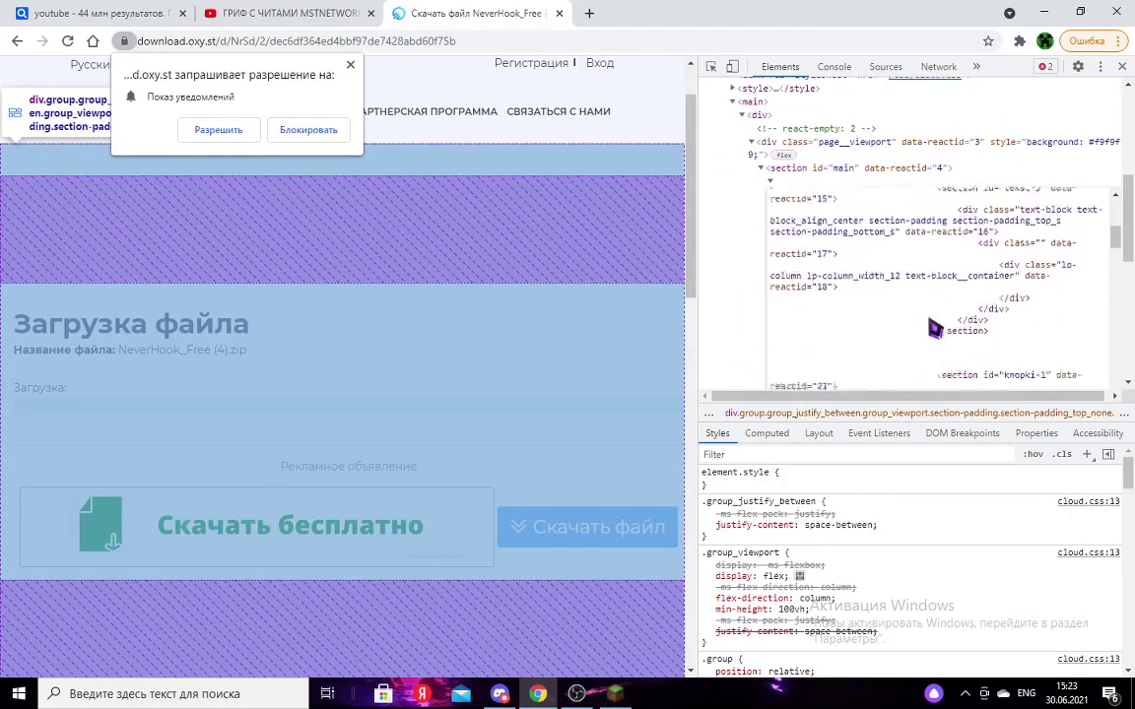
{"action": "scroll", "coordinate": [931, 309], "scroll_direction": "down", "scroll_amount": 6}
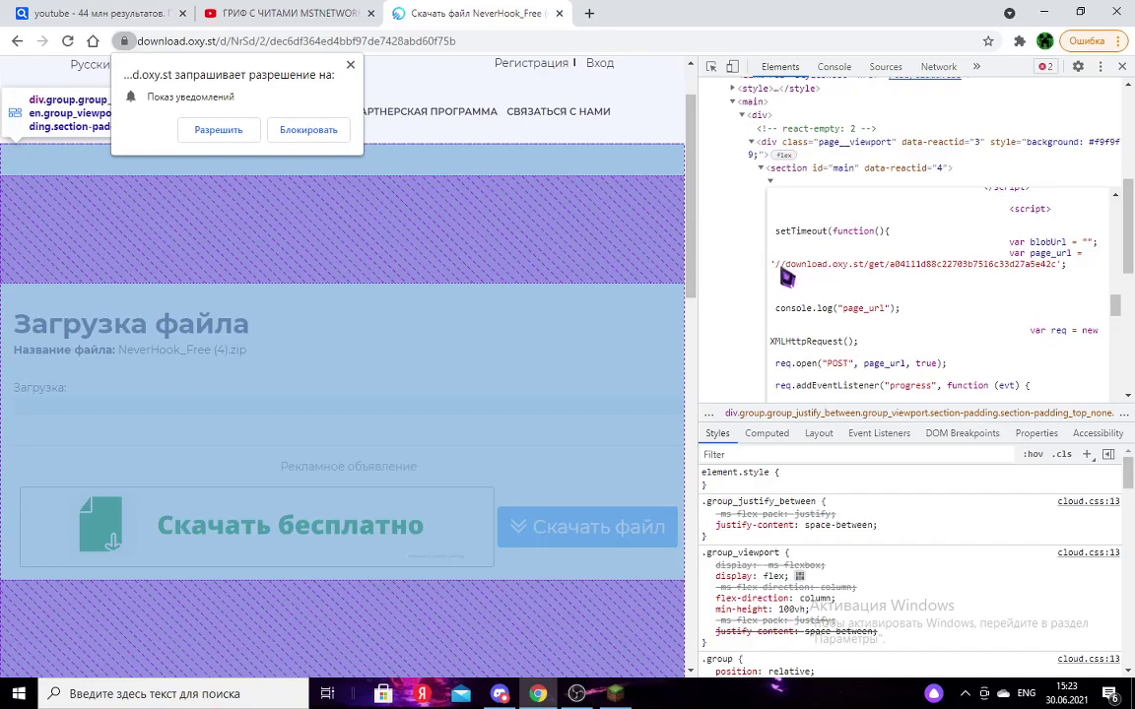
{"action": "left_click_drag", "start_coordinate": [885, 276], "coordinate": [1057, 279]}
{"action": "key", "text": "ctrl+c"}
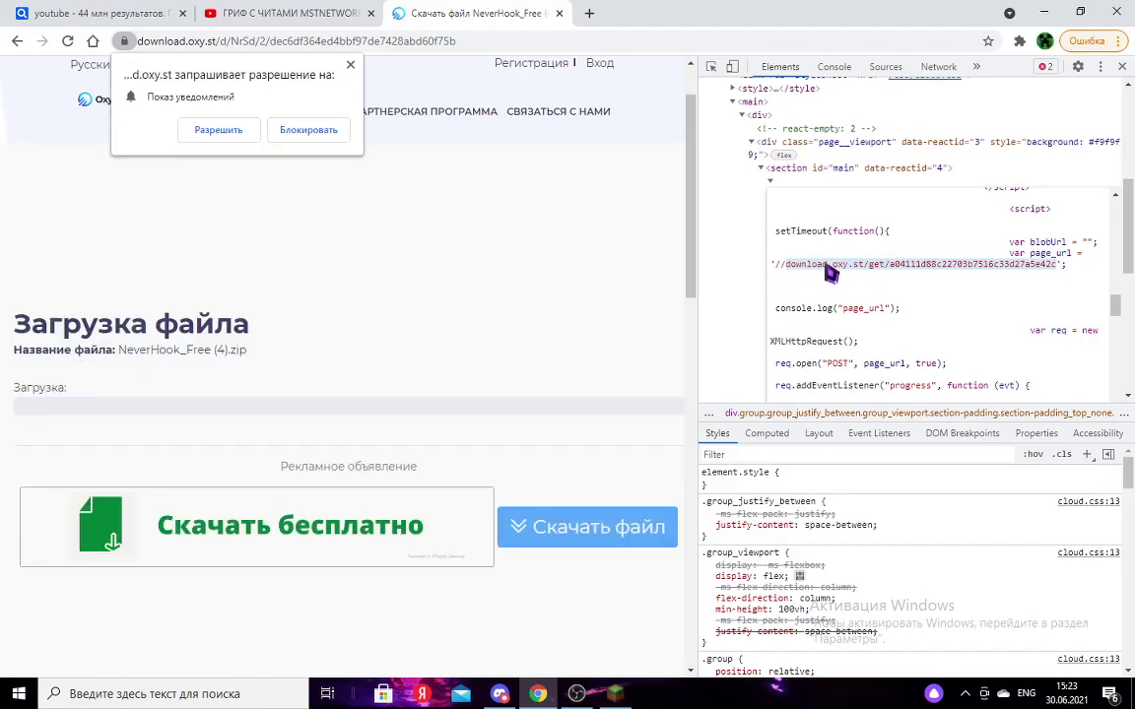
{"action": "right_click", "coordinate": [836, 276]}
{"action": "left_click", "coordinate": [905, 327]}
- Load the copied download.oxy.st address in a new browser tab to download NeverHook_Free (4).zip
{"action": "left_click", "coordinate": [589, 14]}
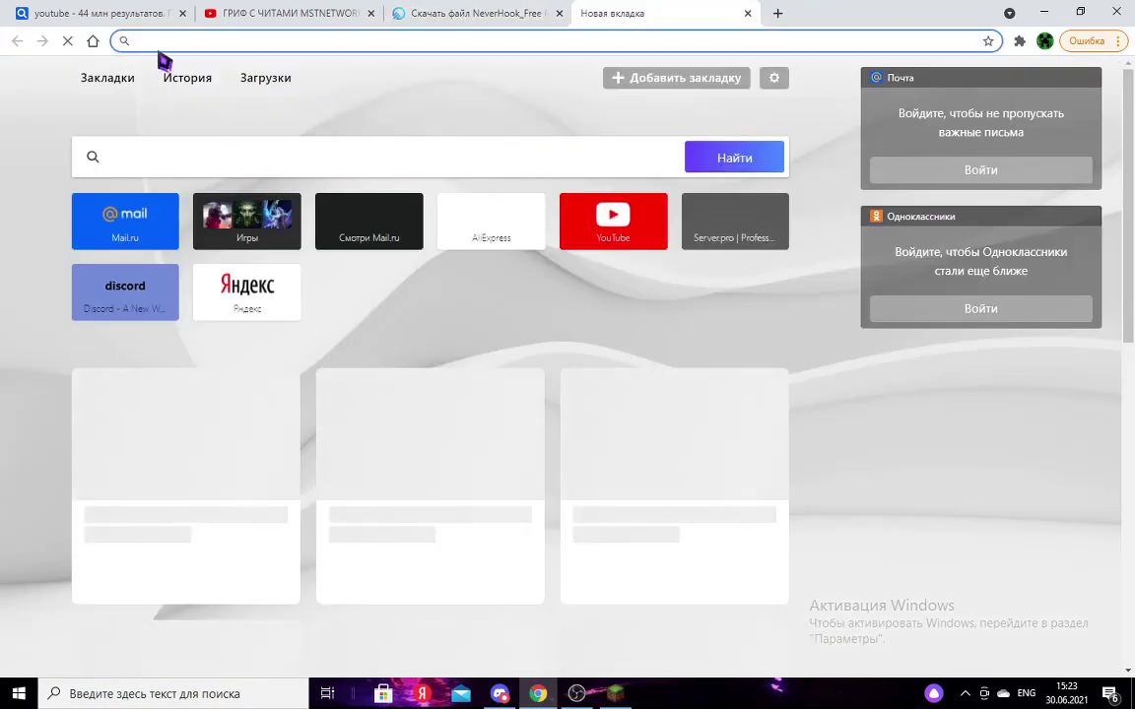
{"action": "key", "text": "ctrl+v"}
{"action": "key", "text": "Return"}
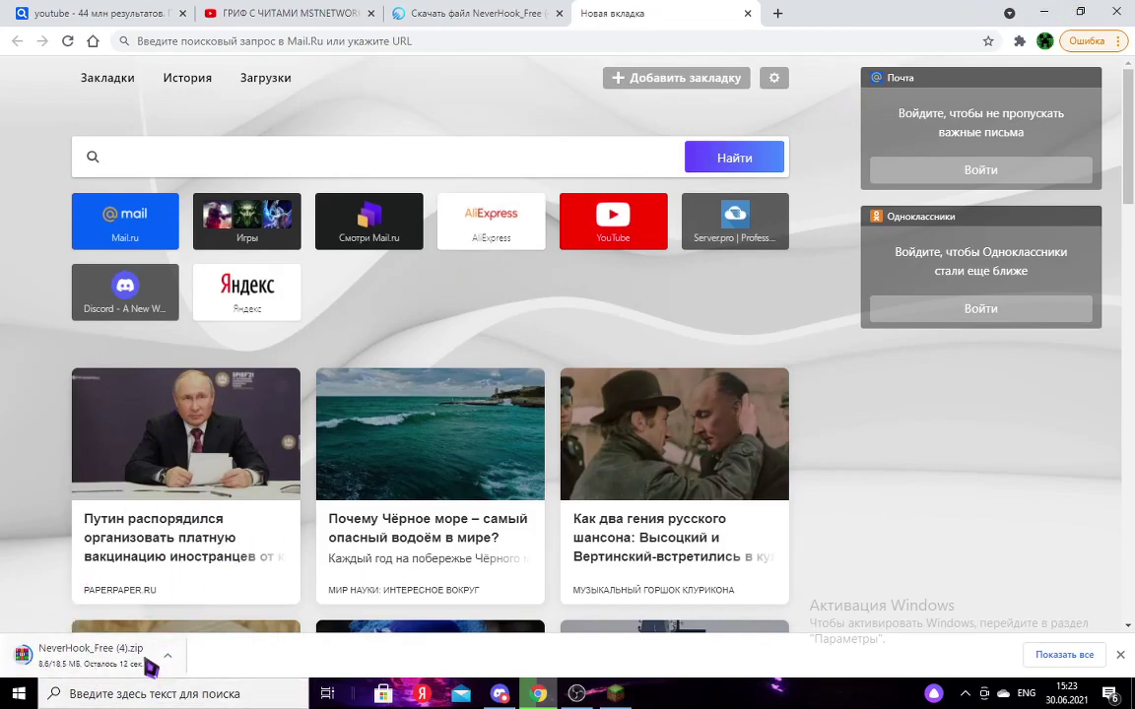
{"action": "scroll", "coordinate": [64, 581], "scroll_direction": "down", "scroll_amount": 1}
{"action": "scroll", "coordinate": [76, 631], "scroll_direction": "up", "scroll_amount": 1}
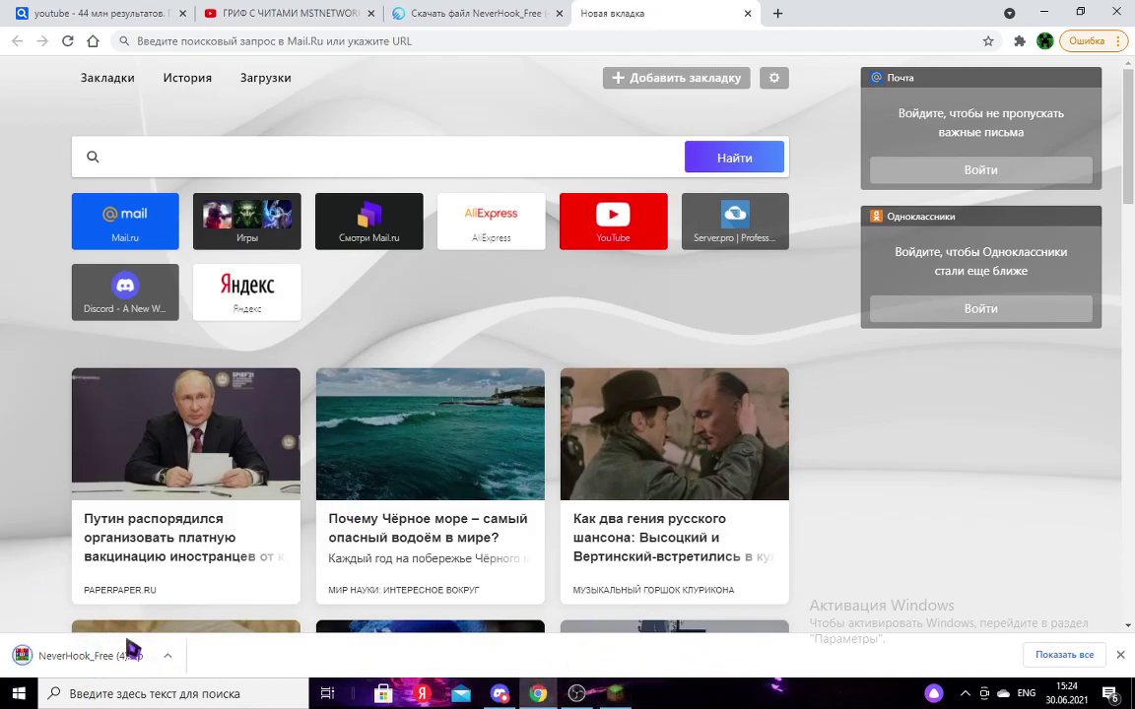
- Open the downloaded NeverHook_Free (4).zip archive, and from the Legacy launcher open the game folder's inner versions folder
{"action": "left_click", "coordinate": [59, 670]}
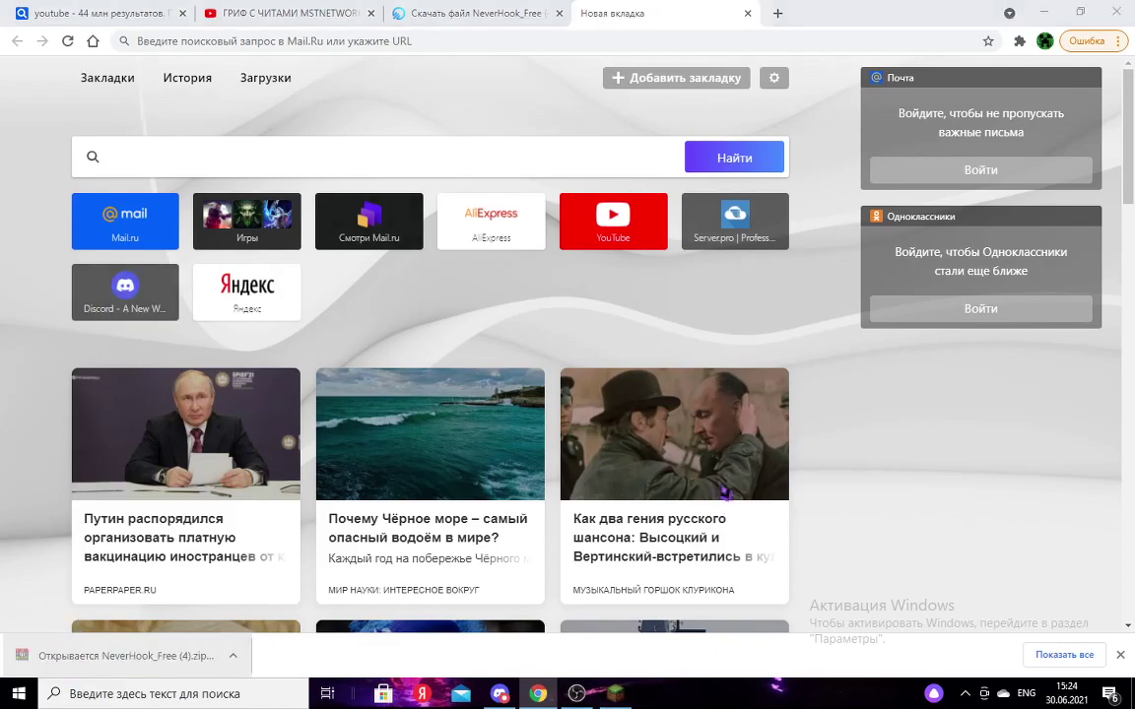
{"action": "left_click_drag", "start_coordinate": [370, 175], "coordinate": [513, 167]}
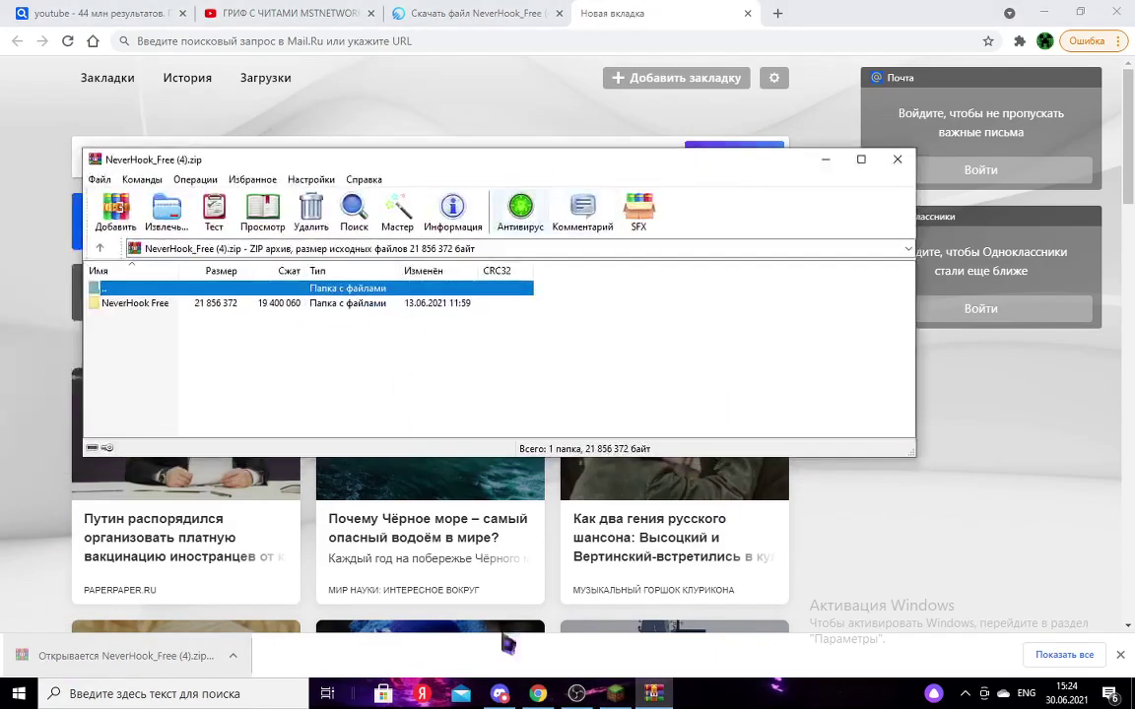
{"action": "left_click", "coordinate": [615, 694]}
{"action": "left_click", "coordinate": [584, 399]}
{"action": "left_click", "coordinate": [603, 434]}
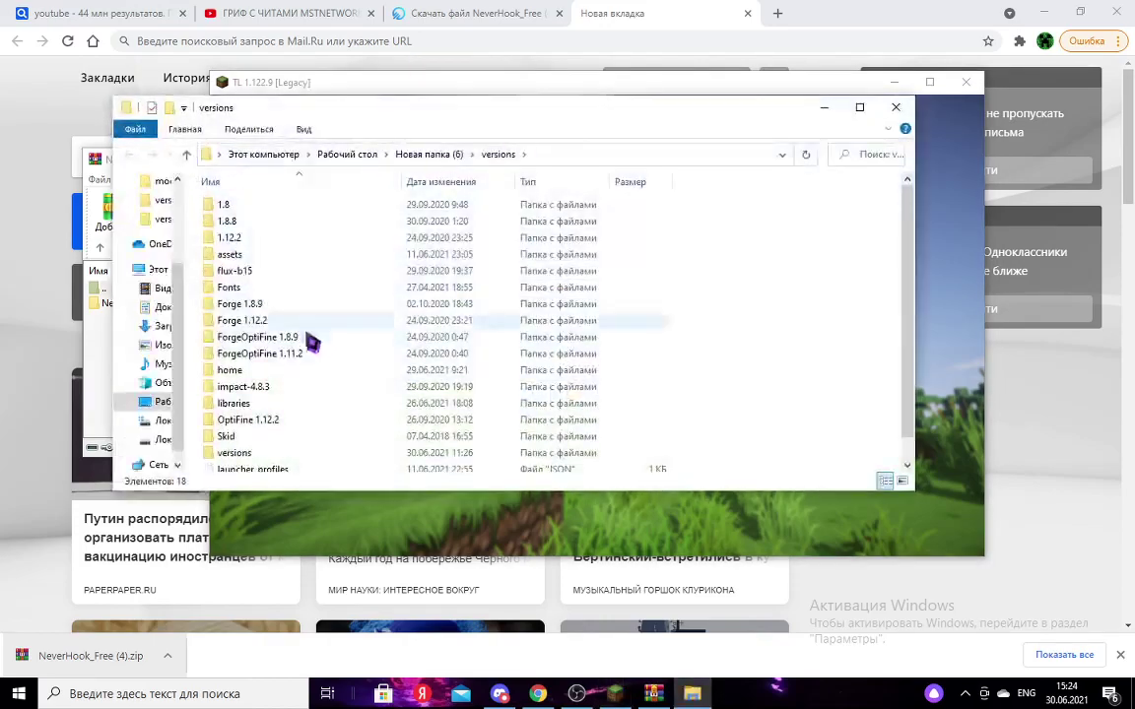
{"action": "scroll", "coordinate": [286, 394], "scroll_direction": "down", "scroll_amount": 1}
{"action": "double_click", "coordinate": [251, 434]}
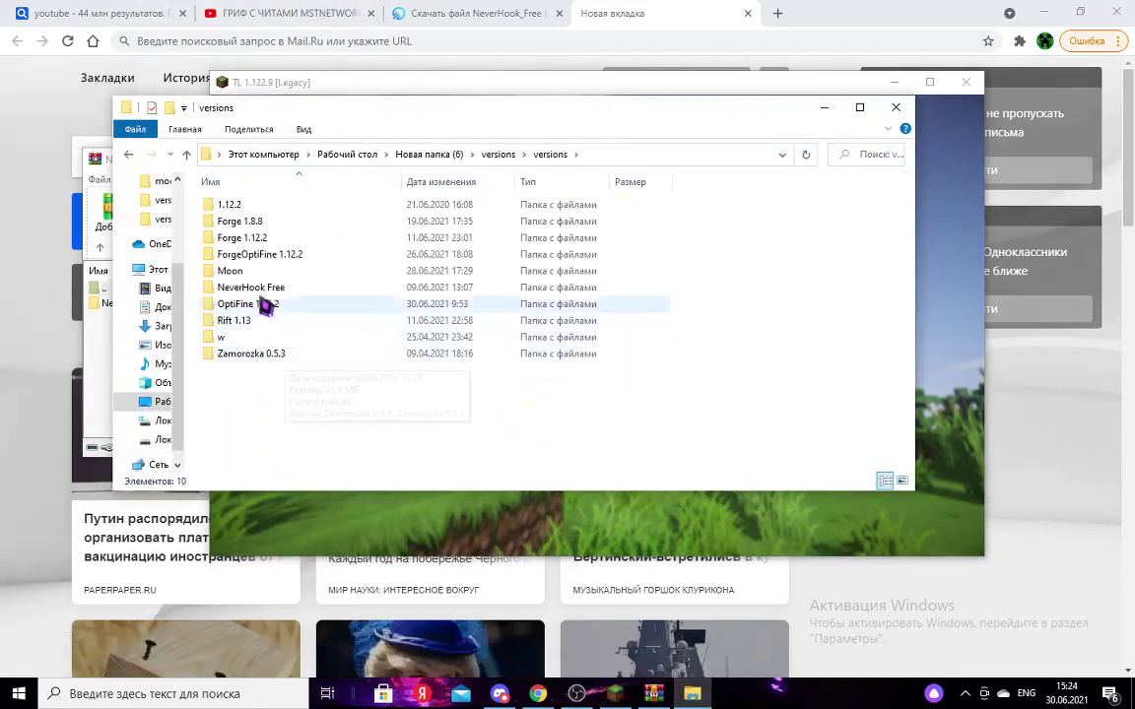
- Delete the existing NeverHook Free folder from the versions folder
{"action": "left_click", "coordinate": [251, 287]}
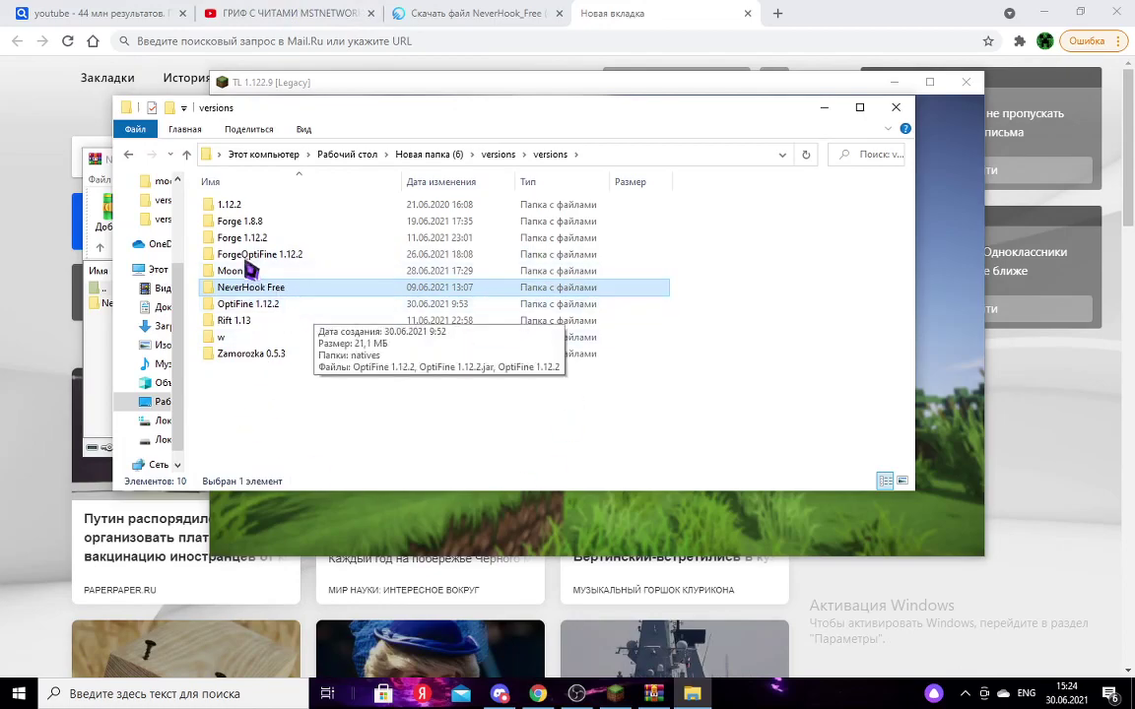
{"action": "right_click", "coordinate": [280, 295]}
{"action": "left_click", "coordinate": [330, 625]}
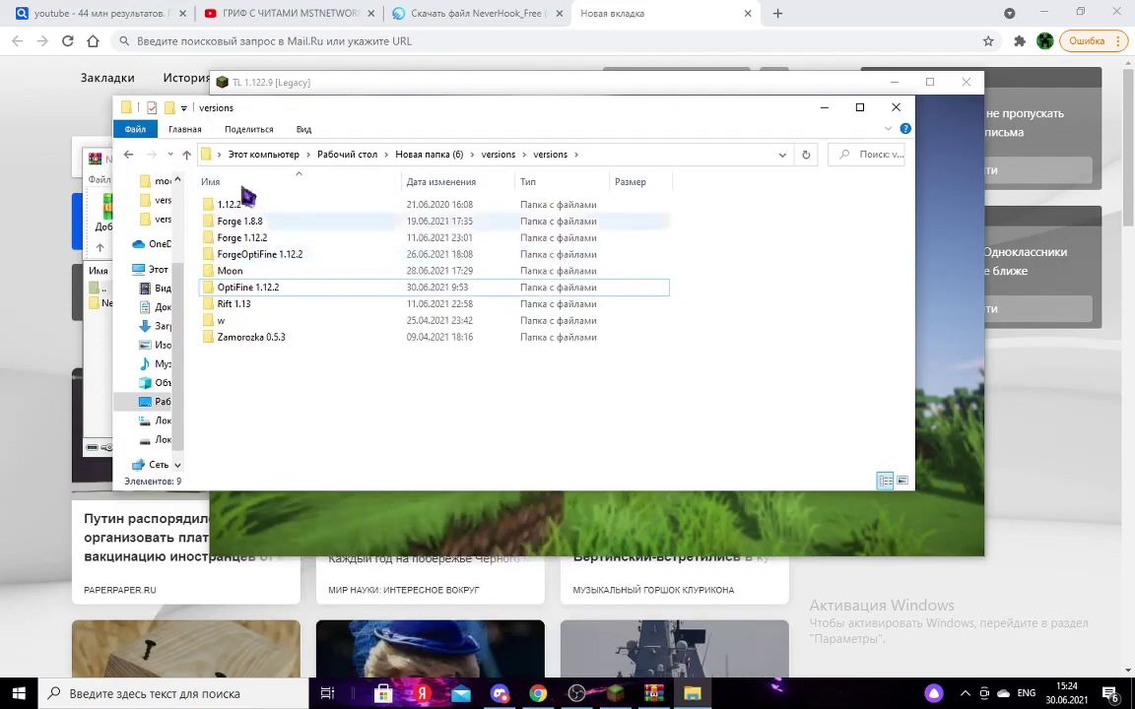
- Arrange the archive and versions folder windows side by side and extract the NeverHook Free folder into versions
{"action": "left_click_drag", "start_coordinate": [511, 113], "coordinate": [221, 271]}
{"action": "left_click", "coordinate": [189, 160]}
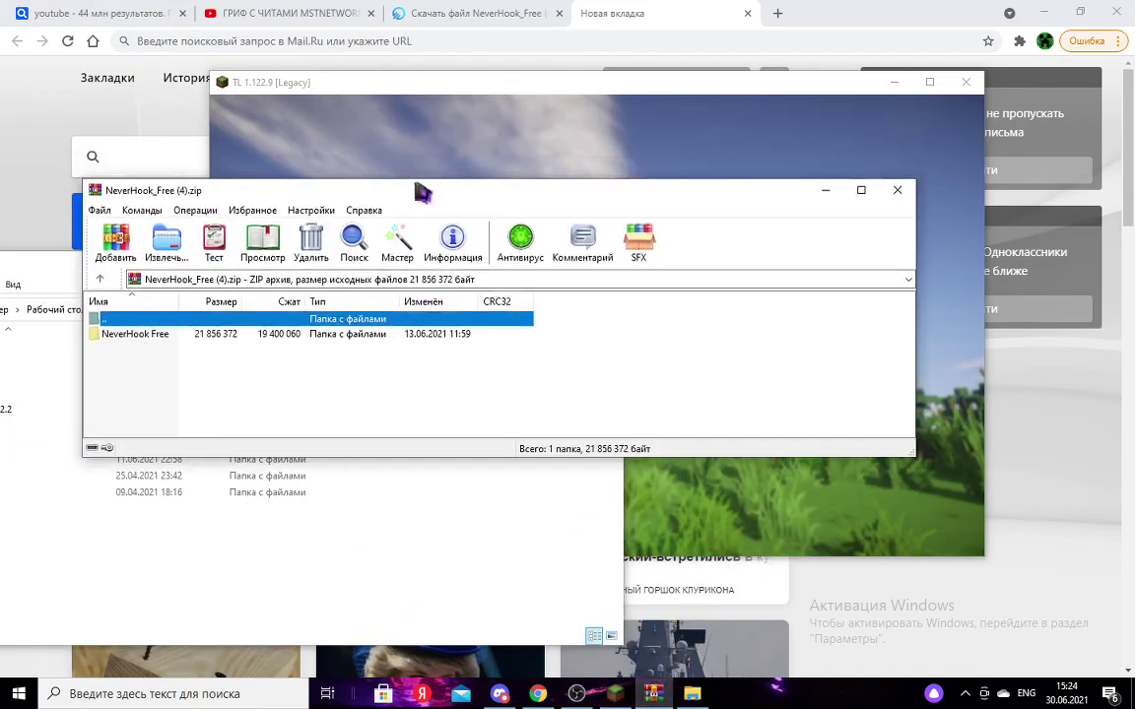
{"action": "left_click_drag", "start_coordinate": [497, 214], "coordinate": [961, 165]}
{"action": "left_click_drag", "start_coordinate": [304, 271], "coordinate": [477, 104]}
{"action": "left_click", "coordinate": [943, 317]}
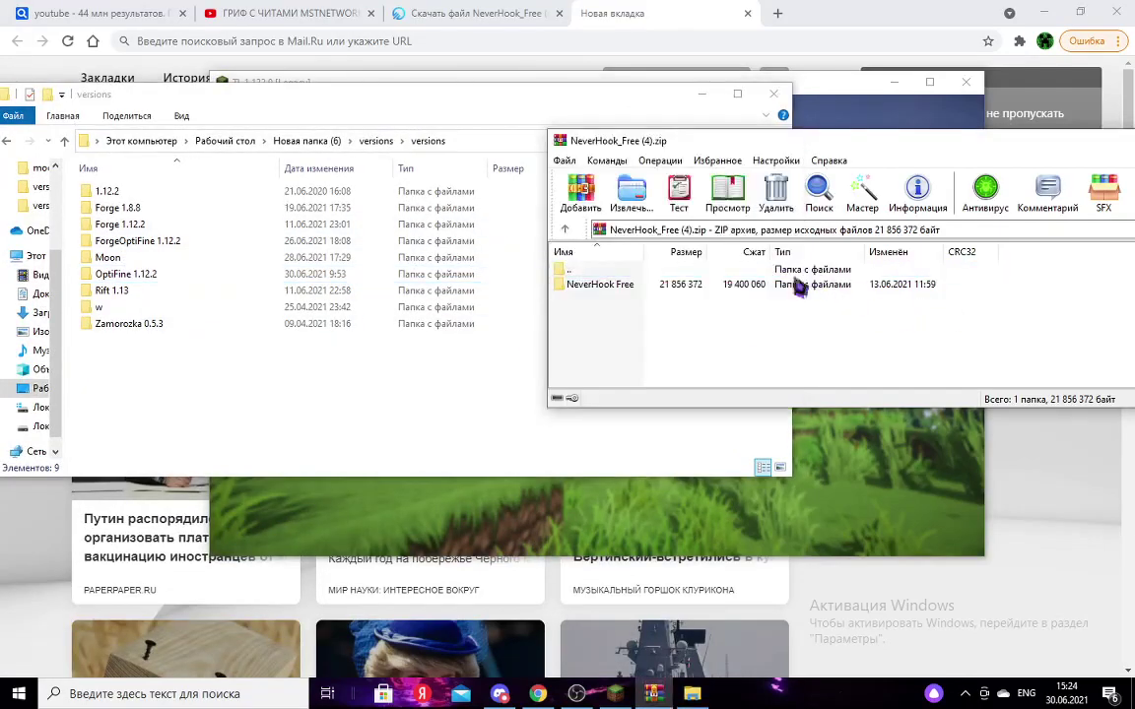
{"action": "left_click_drag", "start_coordinate": [600, 284], "coordinate": [416, 357]}
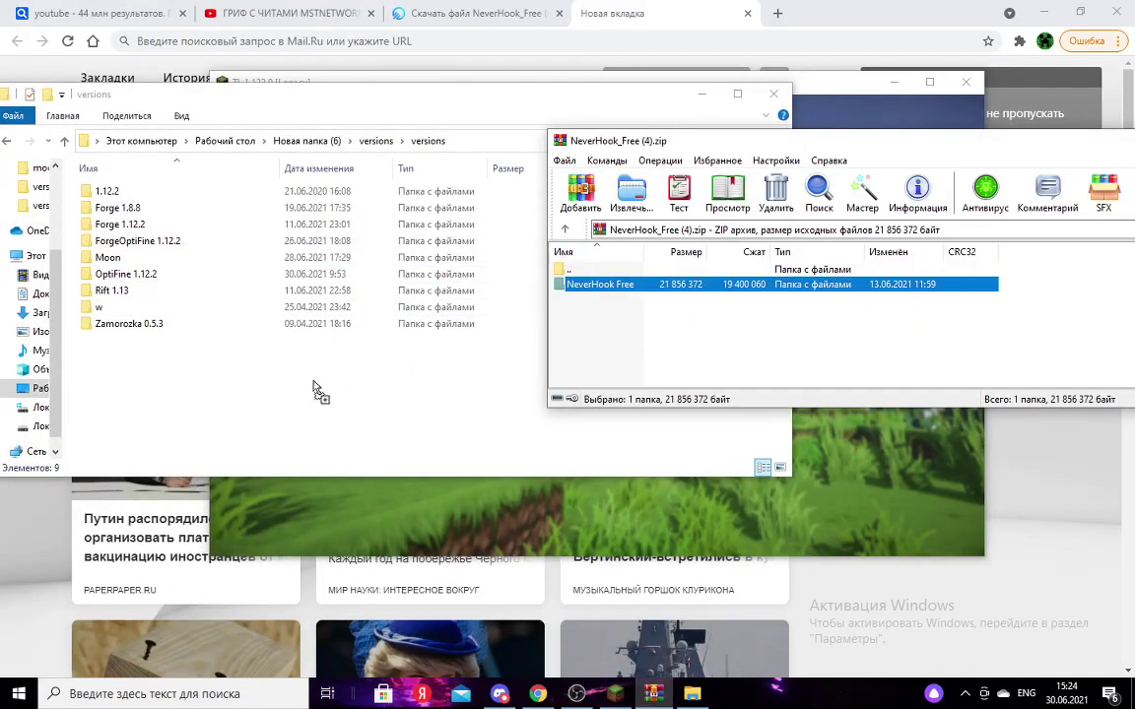
{"action": "left_click_drag", "start_coordinate": [317, 393], "coordinate": [270, 362]}
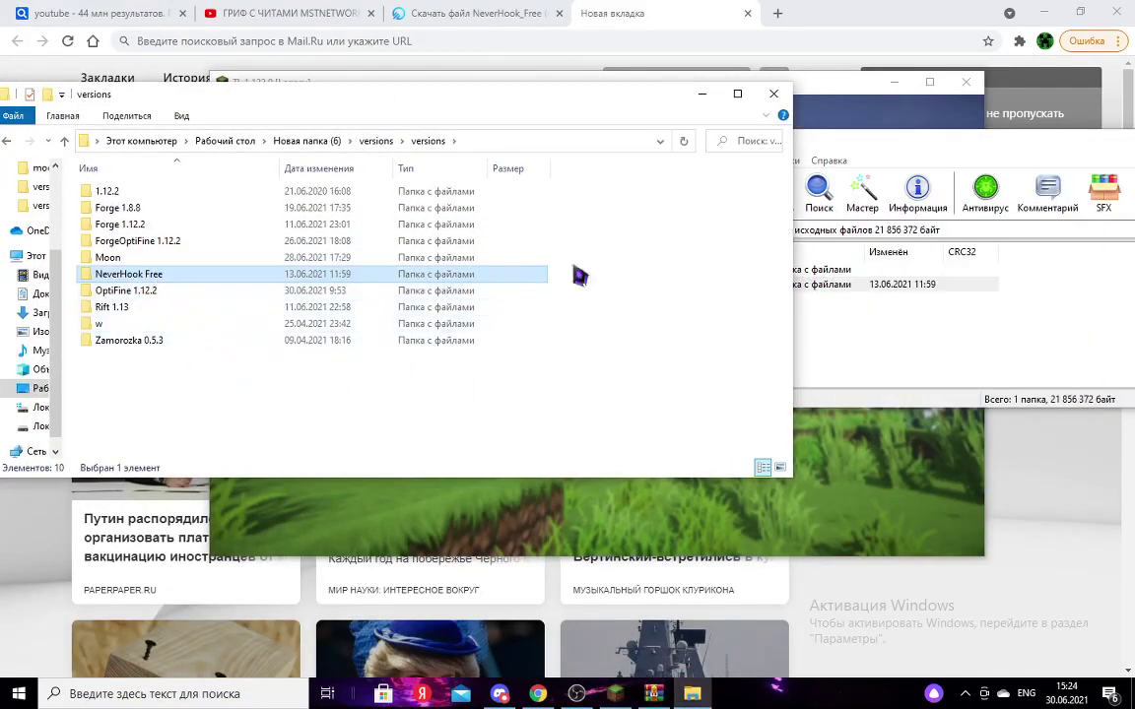
- Close the folder and archive windows, refresh the launcher's version list and launch NeverHook Free
{"action": "left_click", "coordinate": [773, 93]}
{"action": "left_click_drag", "start_coordinate": [995, 144], "coordinate": [715, 173]}
{"action": "left_click", "coordinate": [1078, 166]}
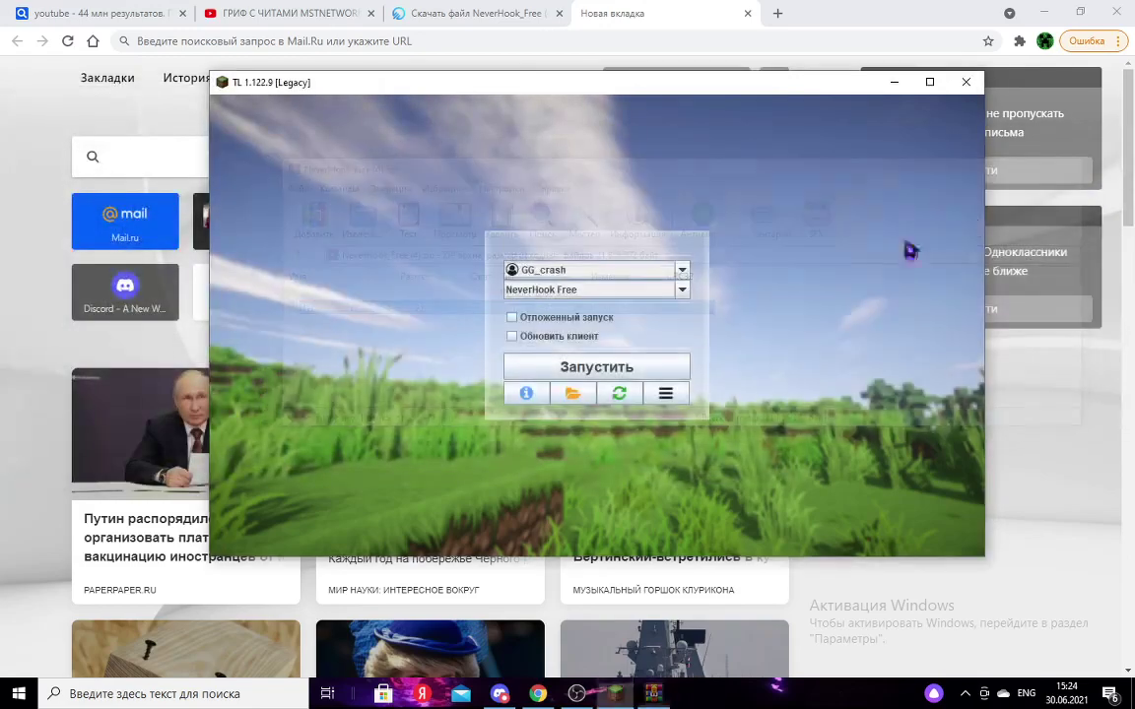
{"action": "left_click", "coordinate": [611, 400]}
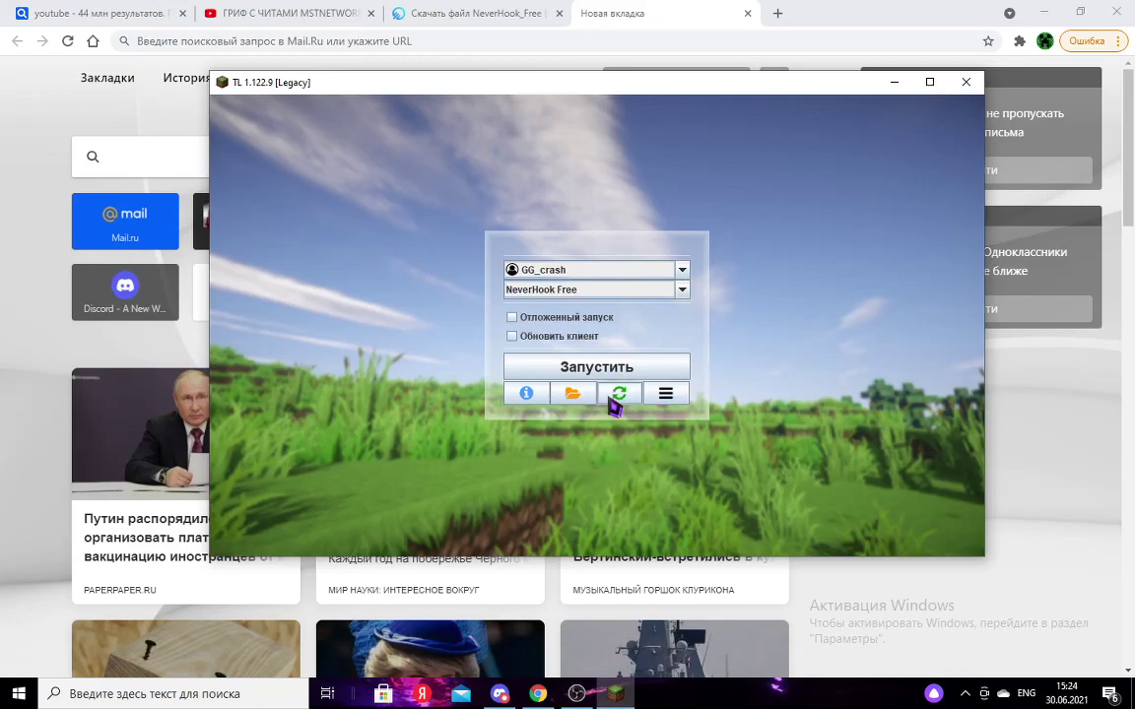
{"action": "left_click", "coordinate": [668, 361]}
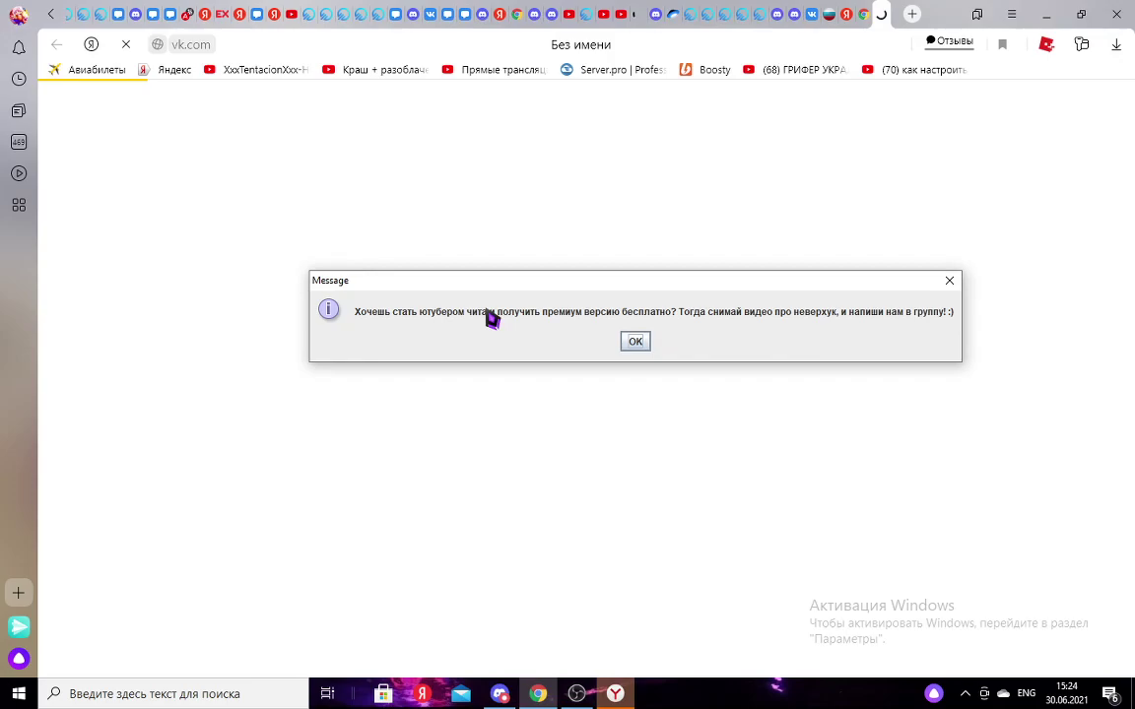
- Minimise the Yandex Browser, Chrome and Discord windows to clear the desktop while the game loads
{"action": "left_click", "coordinate": [1046, 14]}
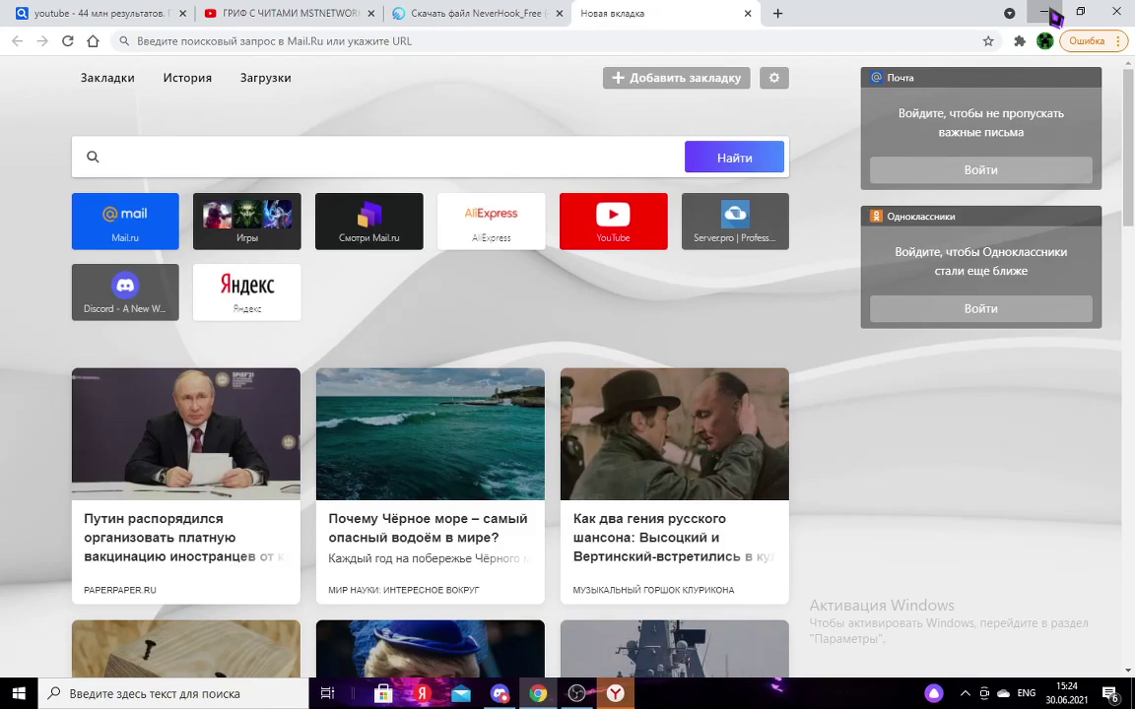
{"action": "left_click", "coordinate": [1049, 12]}
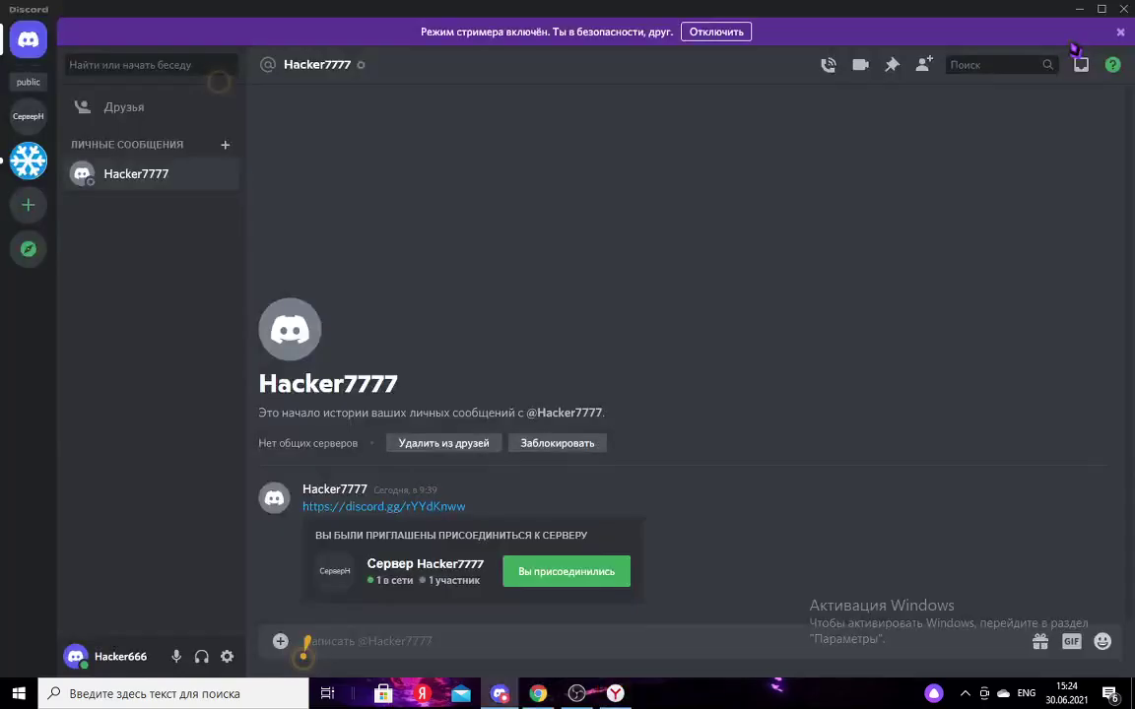
{"action": "left_click", "coordinate": [1080, 9]}
{"action": "left_click_drag", "start_coordinate": [824, 540], "coordinate": [561, 540]}
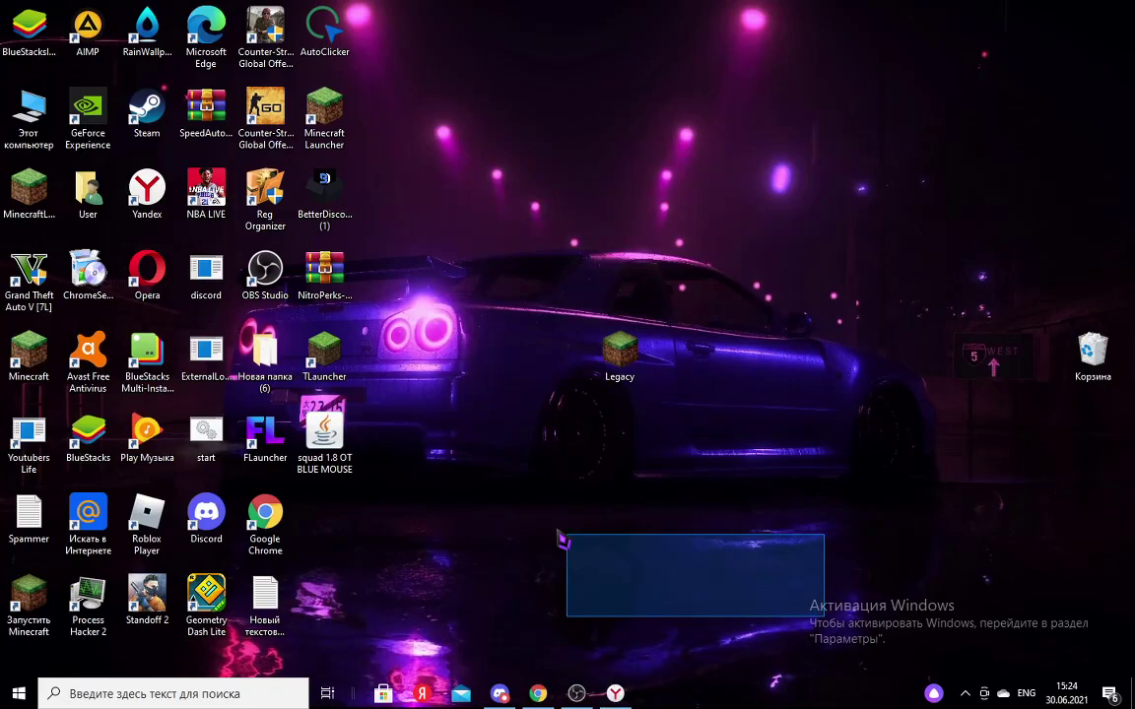
{"action": "left_click_drag", "start_coordinate": [557, 532], "coordinate": [648, 688]}
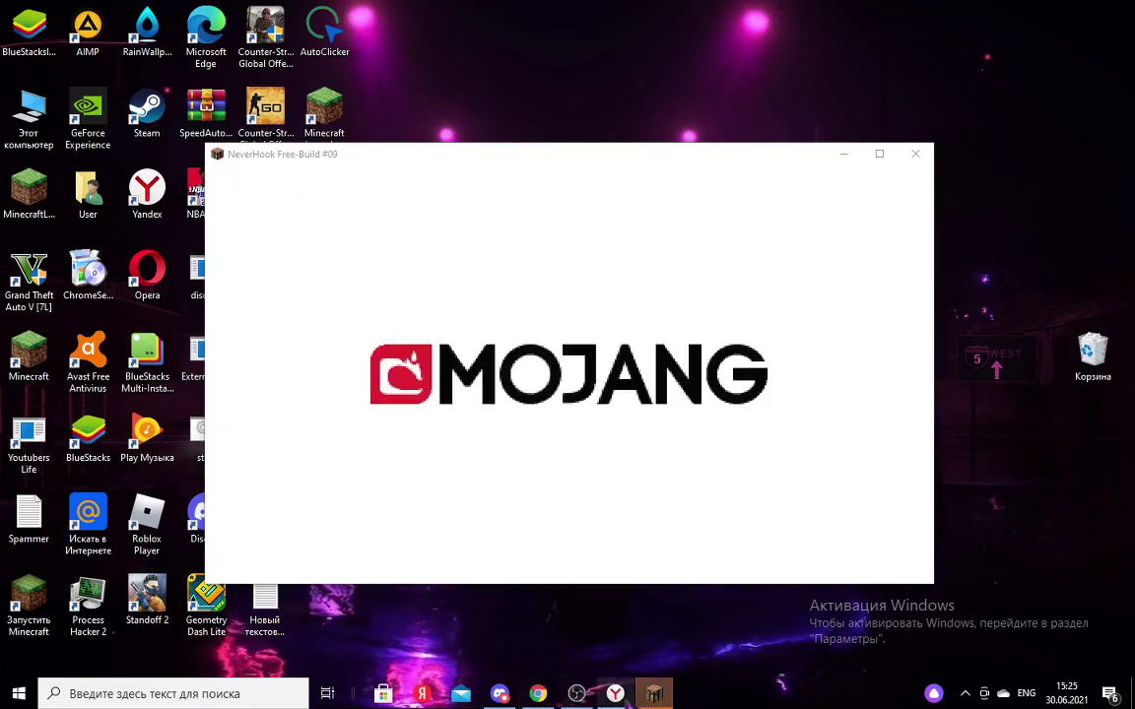
- Switch to Yandex Browser and examine the posts on the NeverHook VK community page
{"action": "left_click", "coordinate": [614, 694]}
{"action": "scroll", "coordinate": [562, 372], "scroll_direction": "down", "scroll_amount": 3}
{"action": "scroll", "coordinate": [532, 474], "scroll_direction": "down", "scroll_amount": 15}
{"action": "scroll", "coordinate": [591, 530], "scroll_direction": "down", "scroll_amount": 7}
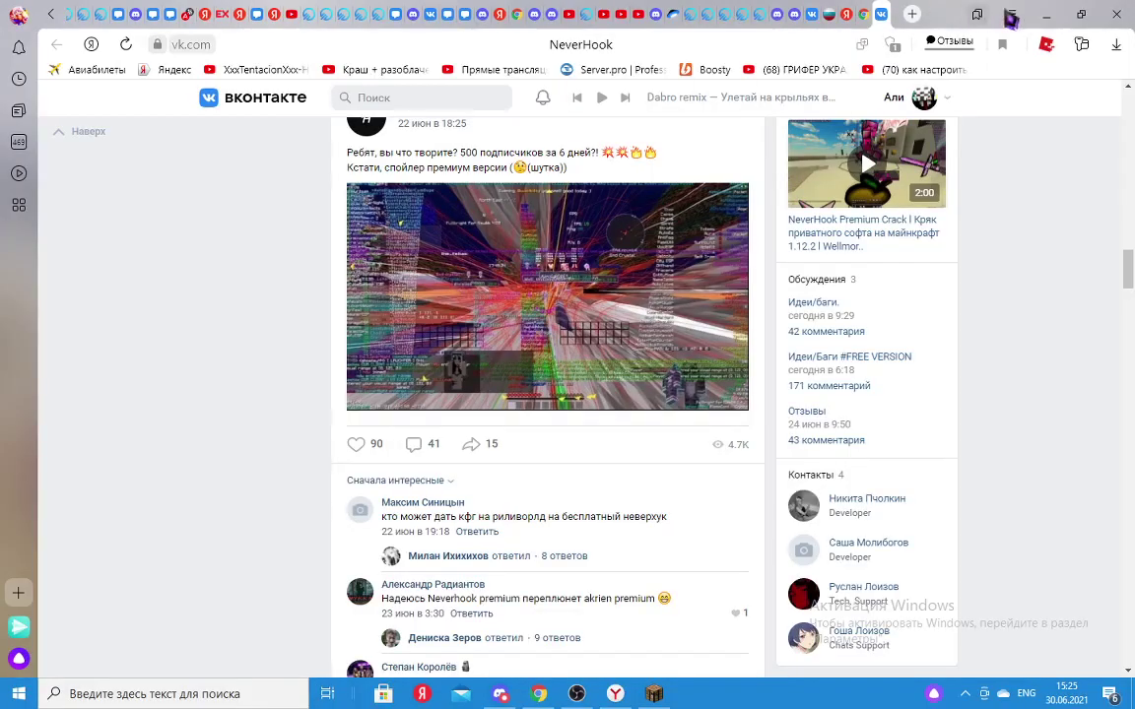
- Find the 15 June update post on the NeverHook VK page and open its NeverHook_Free.zip download link
{"action": "left_click", "coordinate": [1043, 16]}
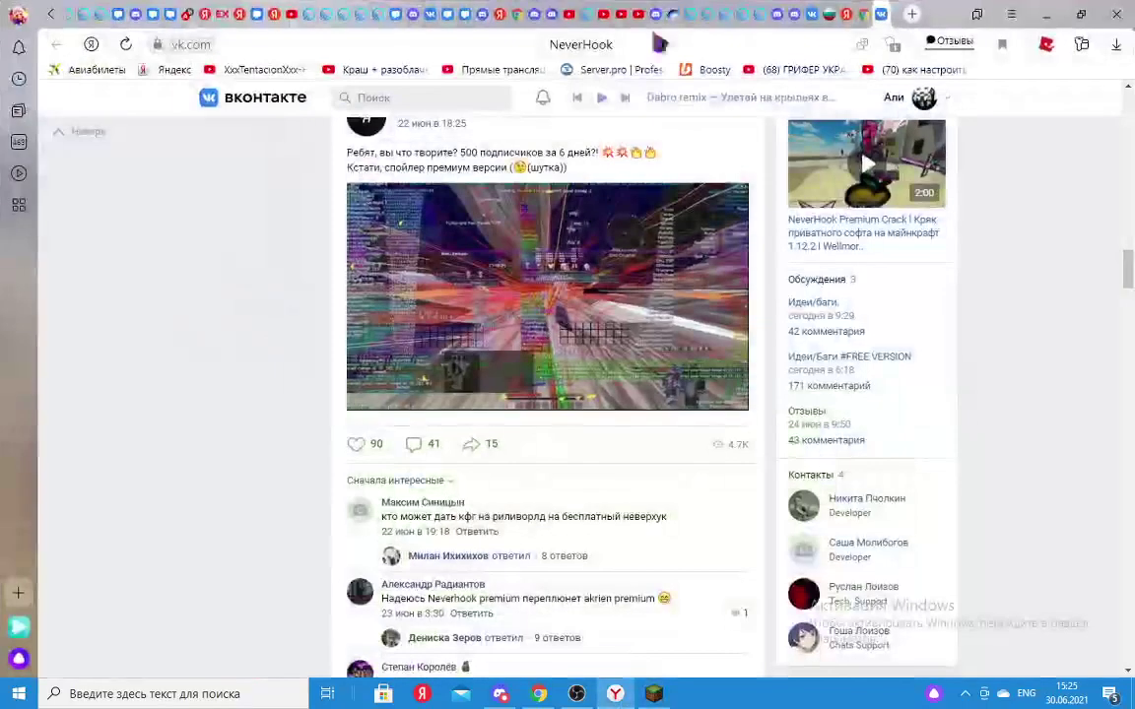
{"action": "scroll", "coordinate": [454, 522], "scroll_direction": "down", "scroll_amount": 5}
{"action": "scroll", "coordinate": [470, 512], "scroll_direction": "down", "scroll_amount": 10}
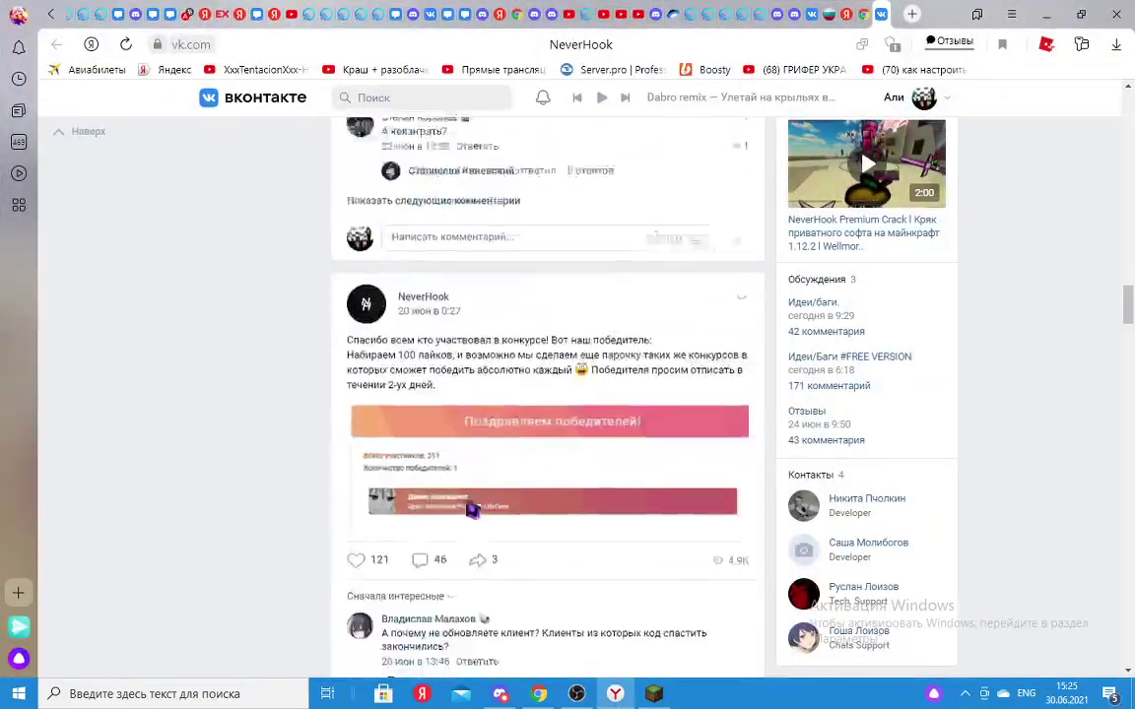
{"action": "scroll", "coordinate": [506, 419], "scroll_direction": "down", "scroll_amount": 7}
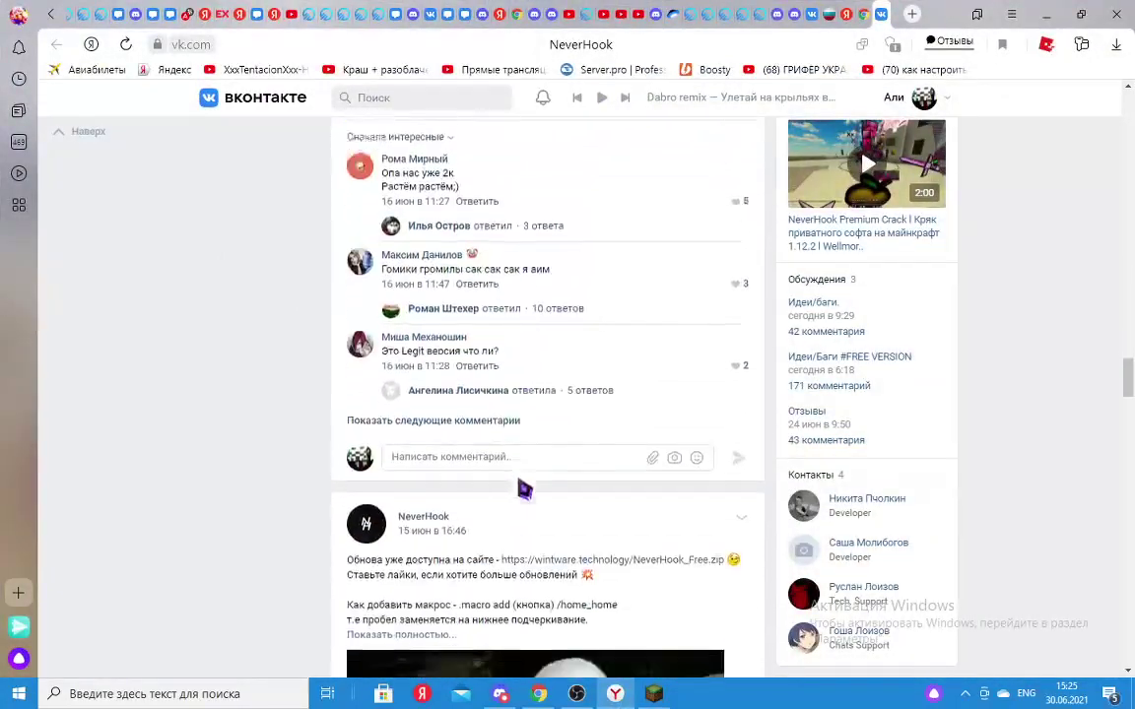
{"action": "scroll", "coordinate": [499, 420], "scroll_direction": "up", "scroll_amount": 3}
{"action": "scroll", "coordinate": [556, 414], "scroll_direction": "up", "scroll_amount": 5}
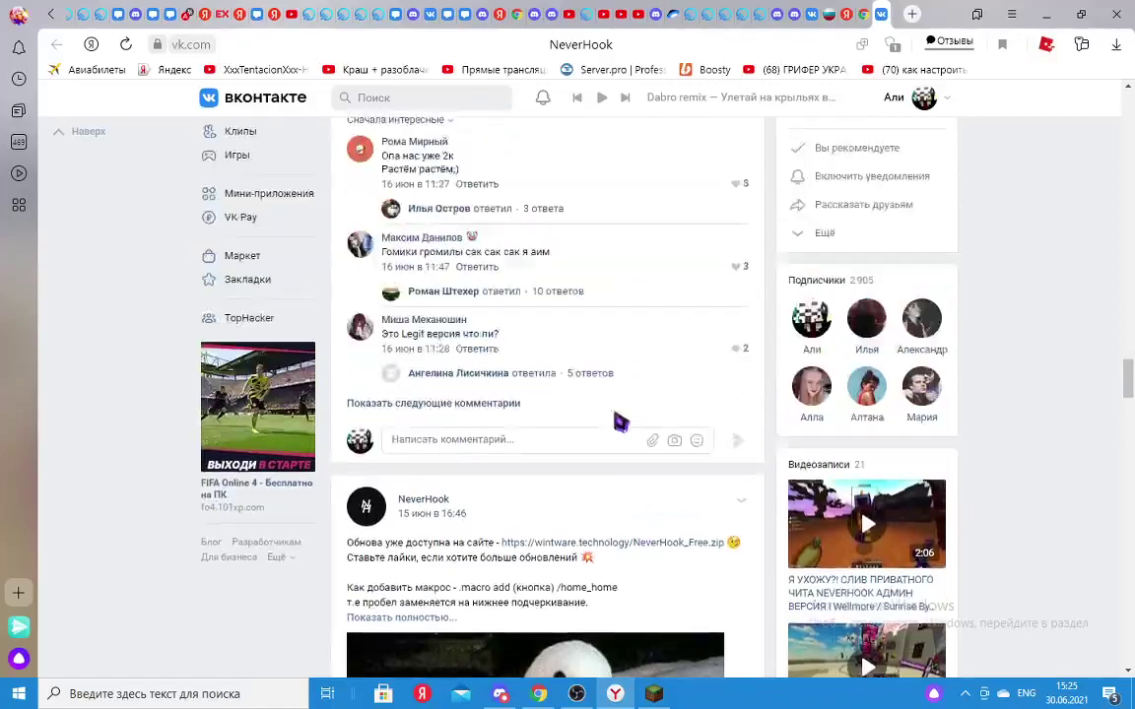
{"action": "scroll", "coordinate": [557, 425], "scroll_direction": "down", "scroll_amount": 5}
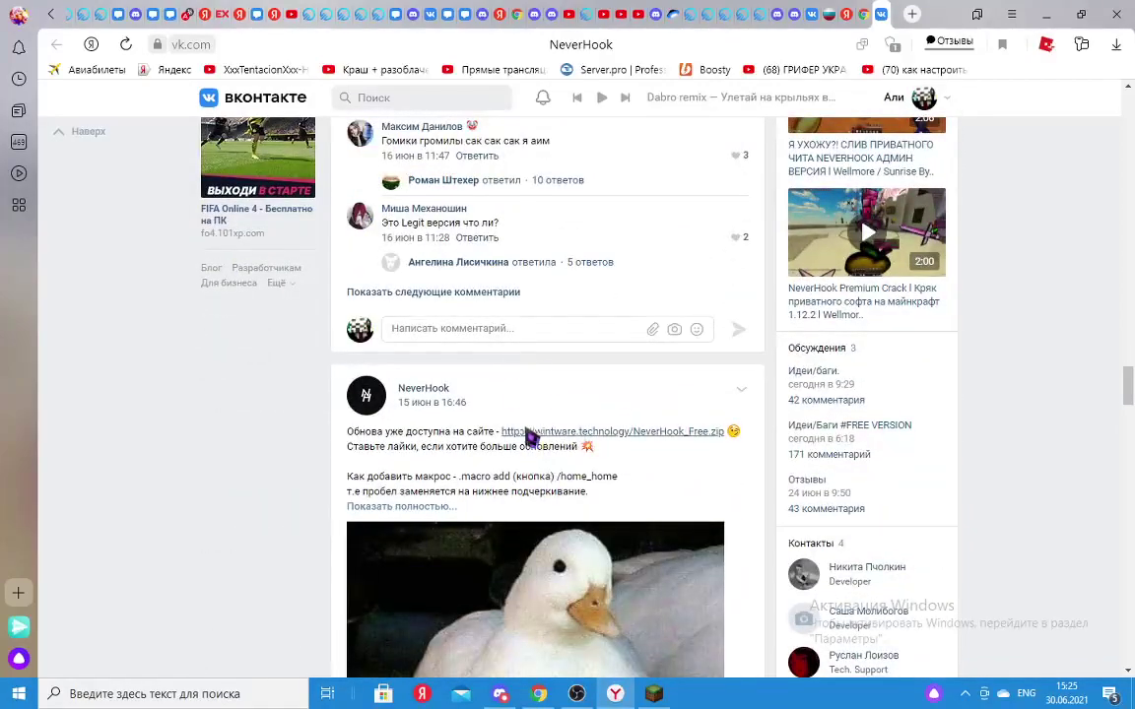
{"action": "left_click", "coordinate": [544, 436]}
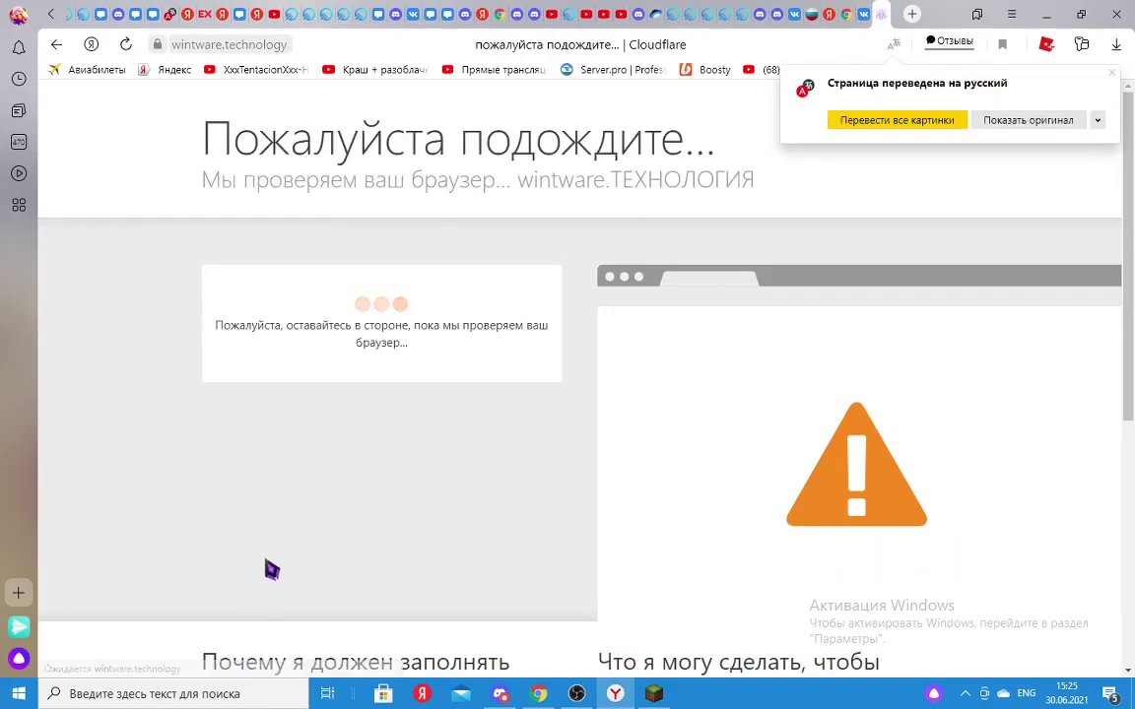
- Close the Legacy launcher, minimise the browser and start Legacy again from the desktop
{"action": "left_click", "coordinate": [660, 693]}
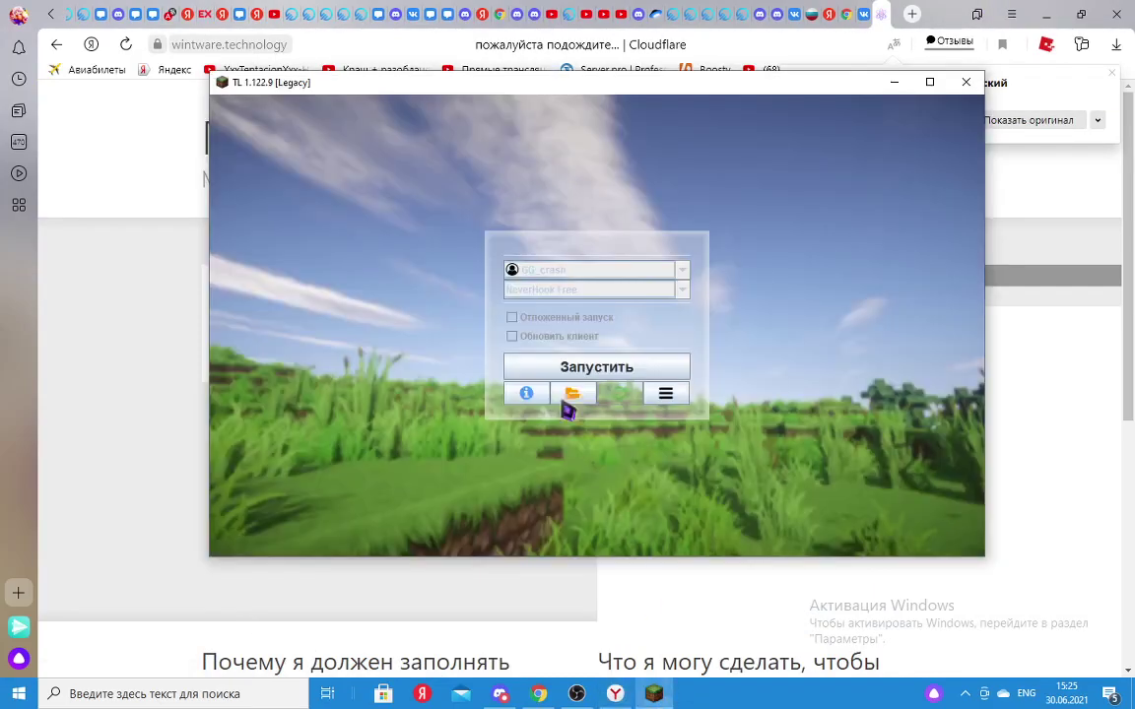
{"action": "left_click", "coordinate": [966, 81]}
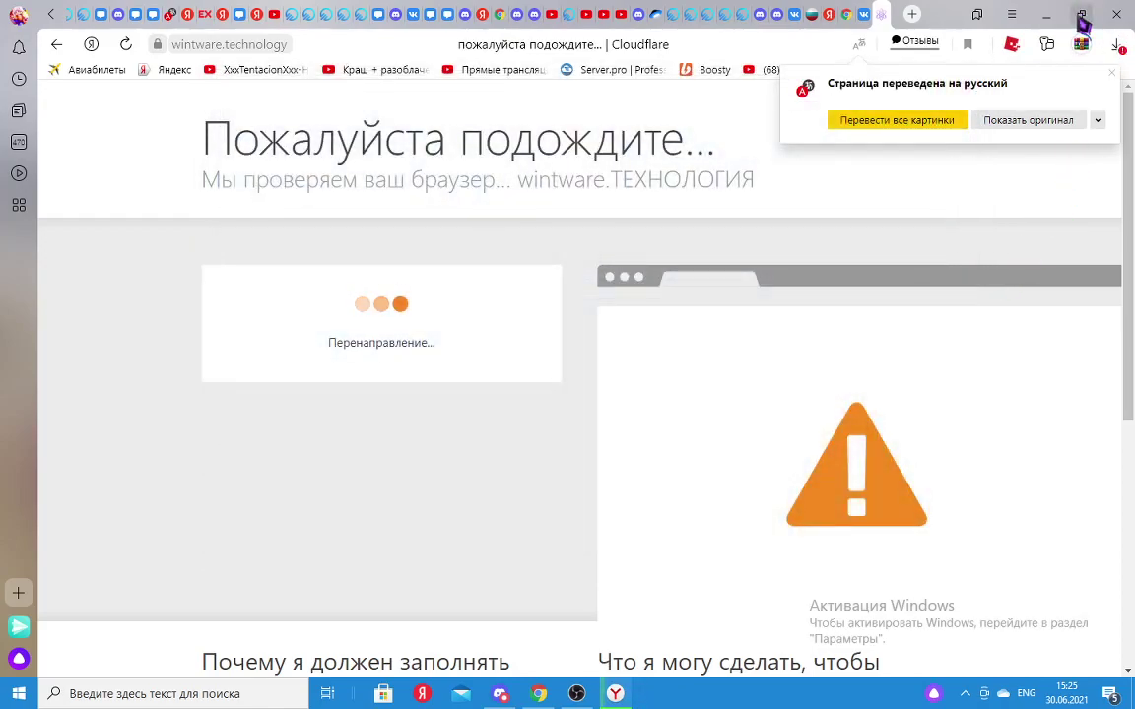
{"action": "left_click", "coordinate": [1046, 14]}
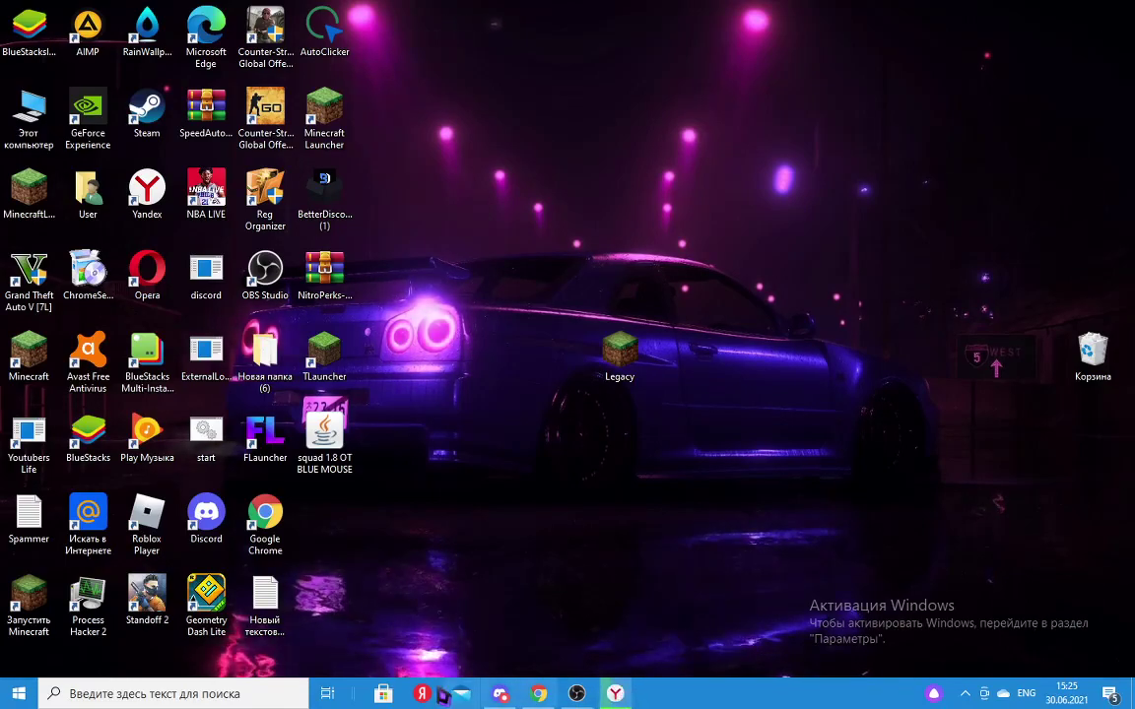
{"action": "mouse_move", "coordinate": [615, 693]}
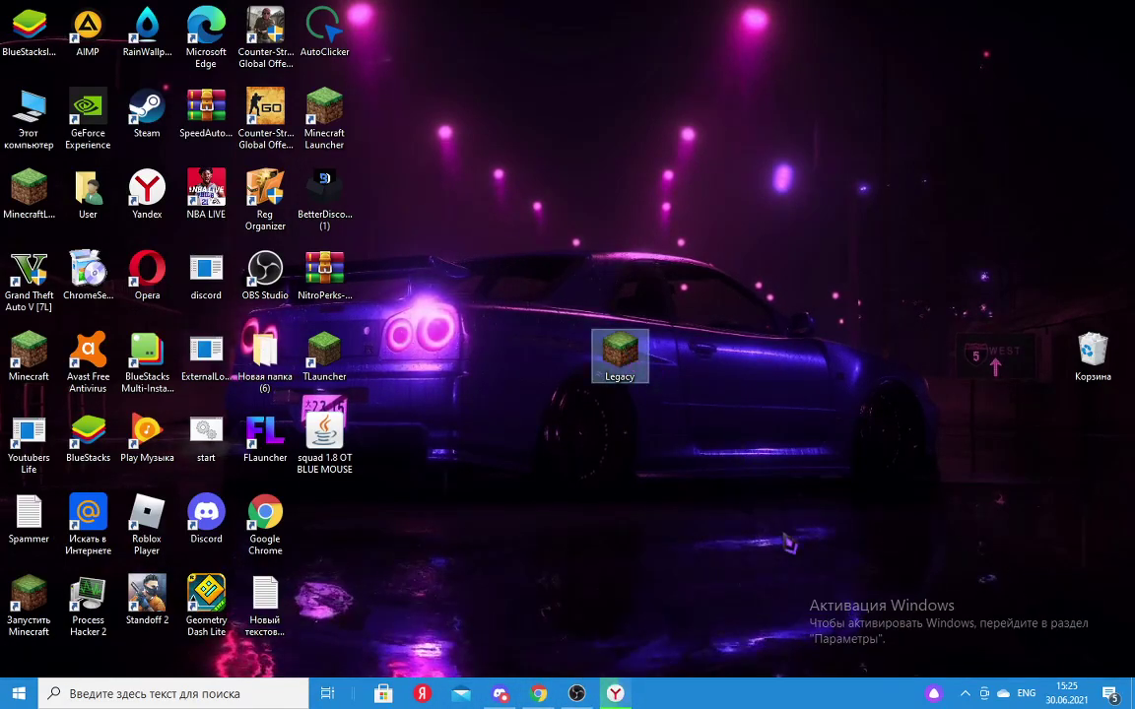
{"action": "double_click", "coordinate": [620, 354]}
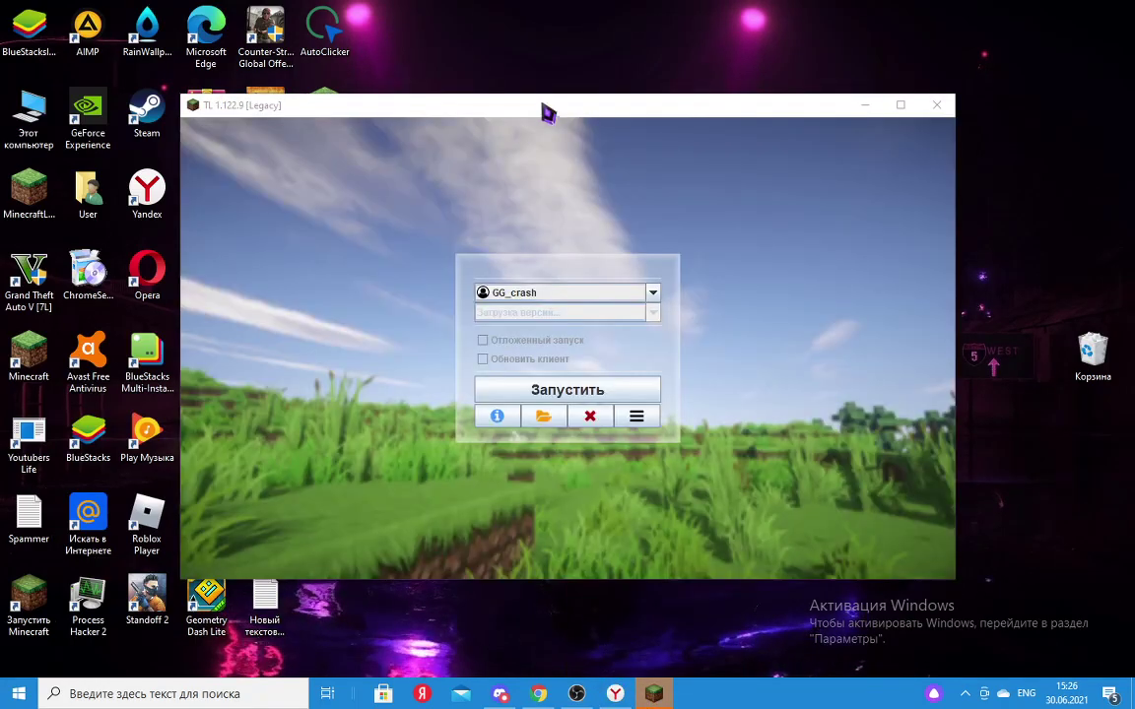
- Open the launcher's game folder, enter versions and delete the old NeverHook Free folder
{"action": "left_click_drag", "start_coordinate": [543, 109], "coordinate": [537, 89]}
{"action": "left_click", "coordinate": [542, 394]}
{"action": "left_click", "coordinate": [566, 433]}
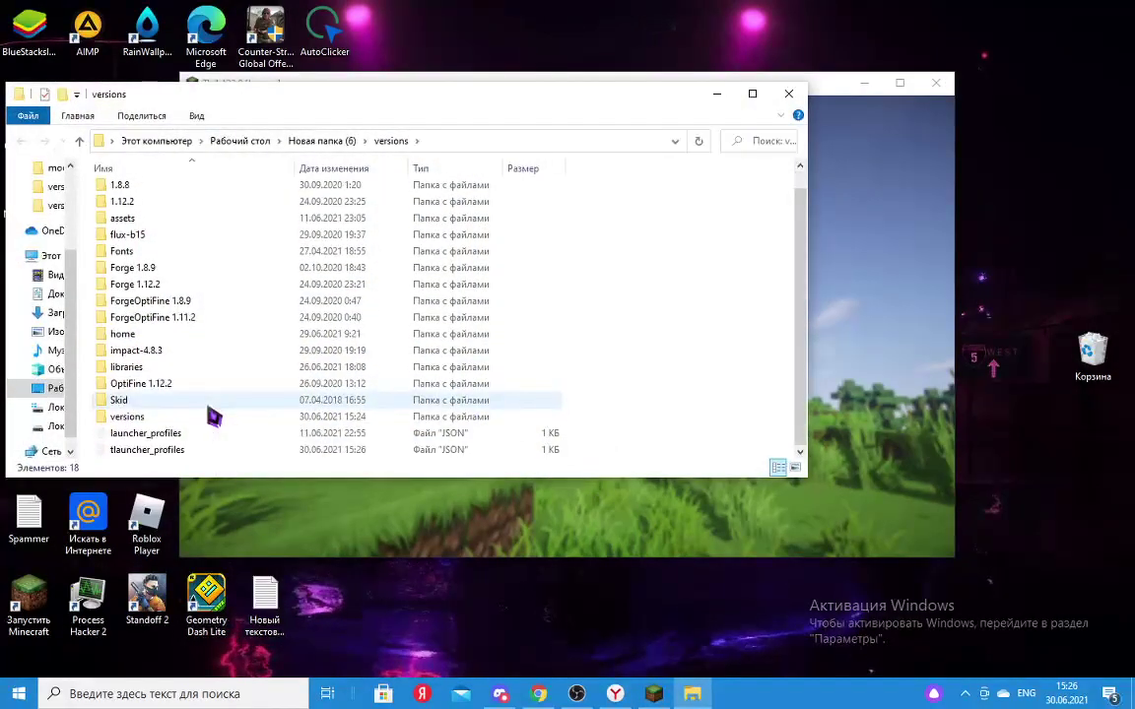
{"action": "double_click", "coordinate": [163, 419]}
{"action": "left_click", "coordinate": [148, 275]}
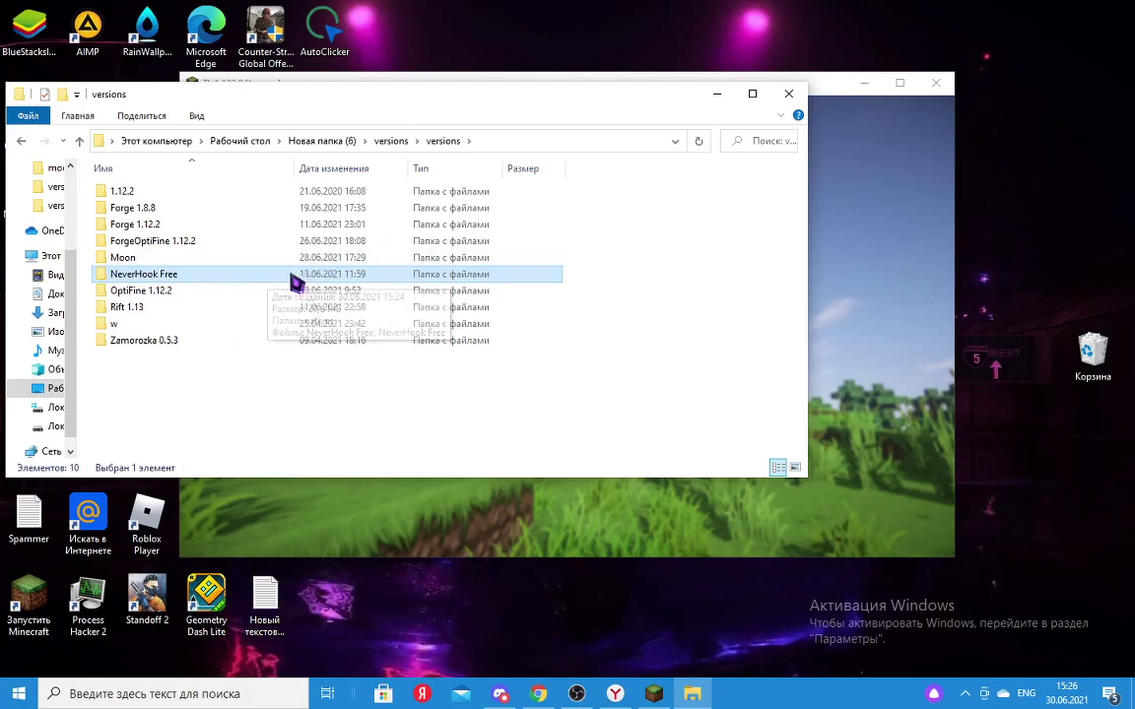
{"action": "left_click", "coordinate": [500, 693]}
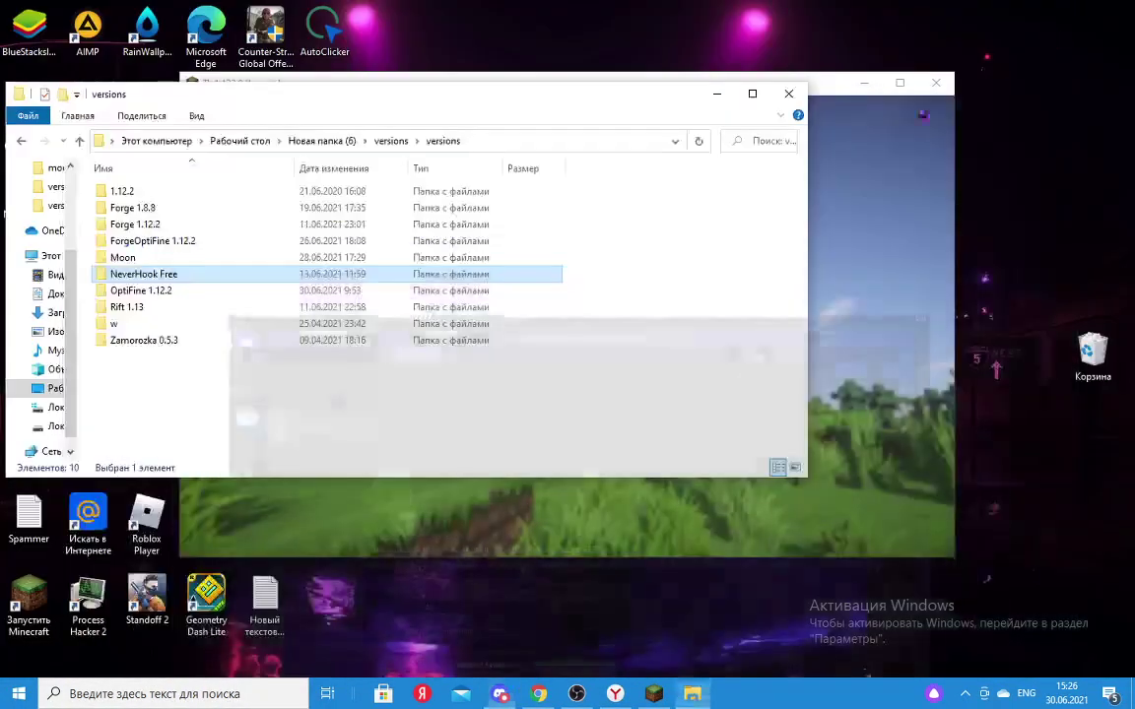
{"action": "right_click", "coordinate": [158, 280]}
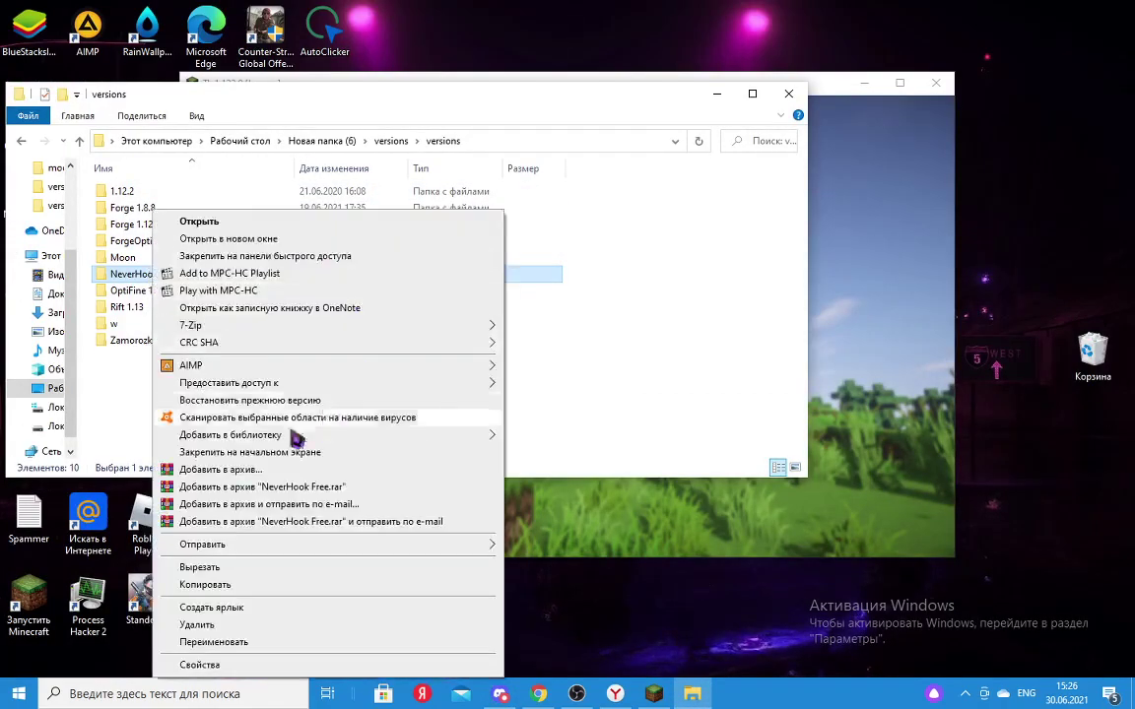
{"action": "left_click", "coordinate": [252, 631]}
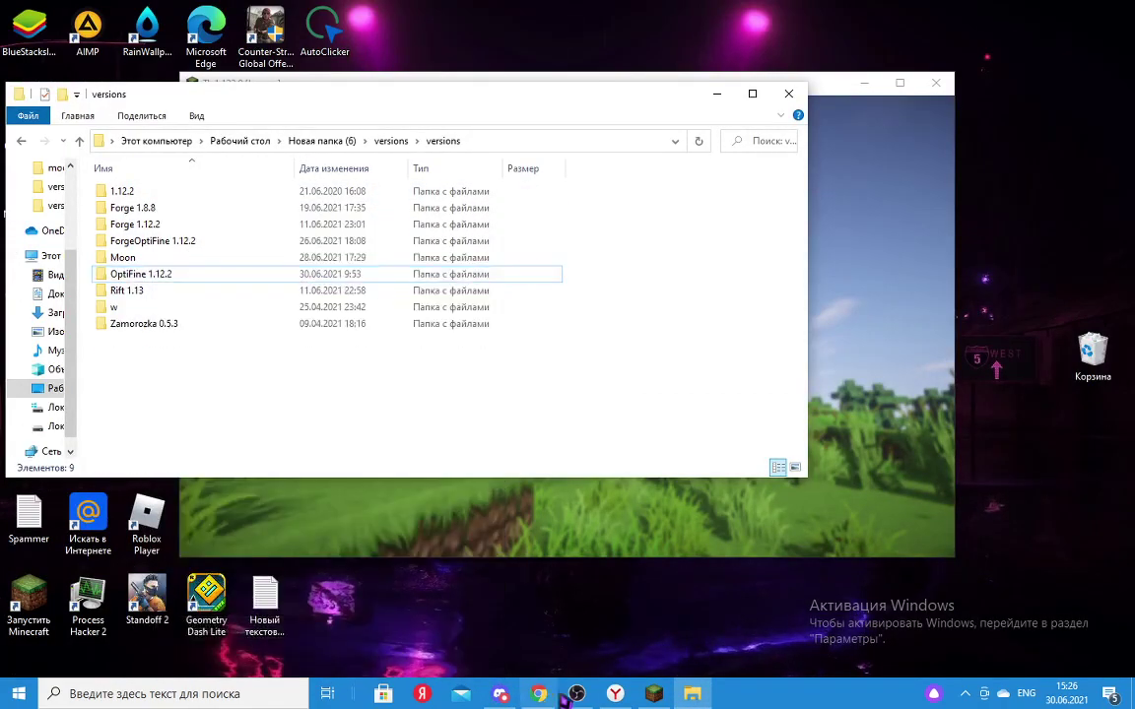
- Open the downloaded NeverHook_Free.zip from Yandex Browser and extract its NeverHook Free folder into versions
{"action": "left_click", "coordinate": [621, 694]}
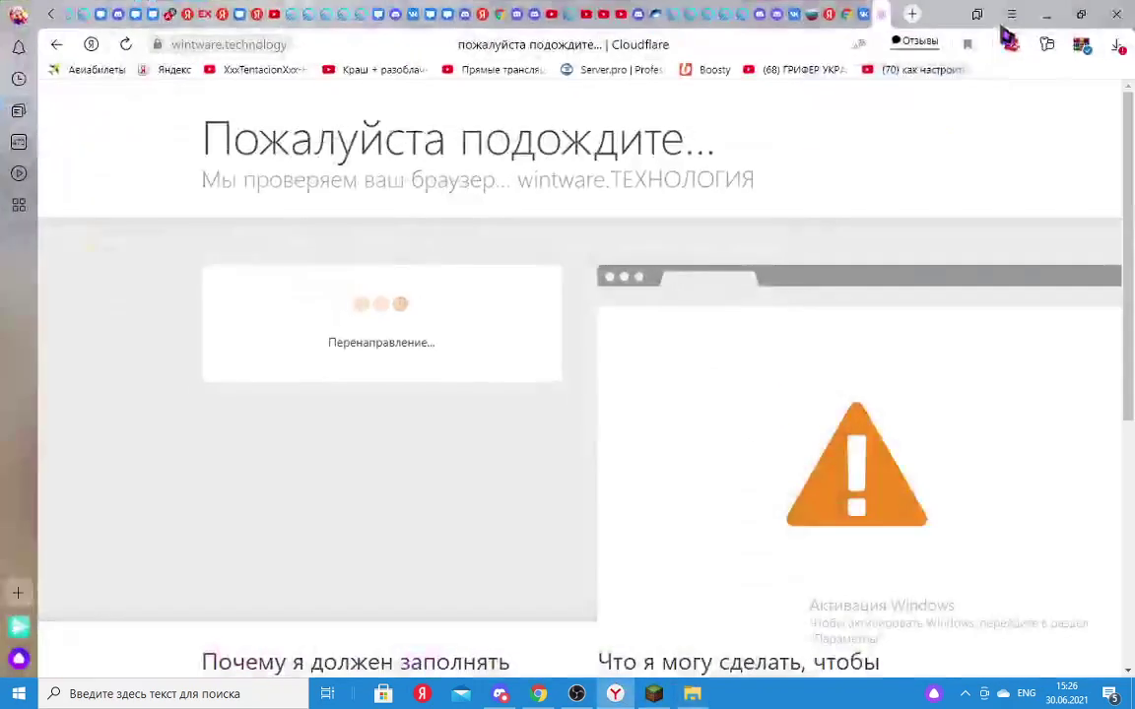
{"action": "left_click", "coordinate": [1116, 46]}
{"action": "left_click", "coordinate": [902, 160]}
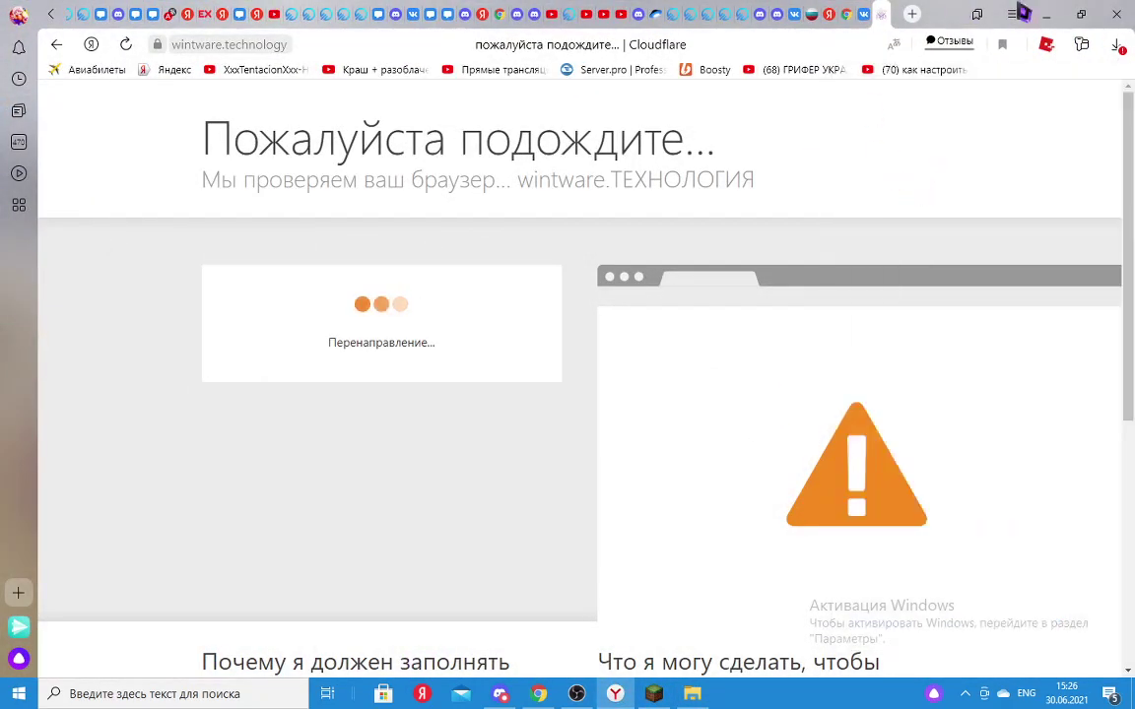
{"action": "left_click", "coordinate": [1048, 14]}
{"action": "left_click_drag", "start_coordinate": [604, 163], "coordinate": [797, 188]}
{"action": "left_click_drag", "start_coordinate": [499, 333], "coordinate": [238, 444]}
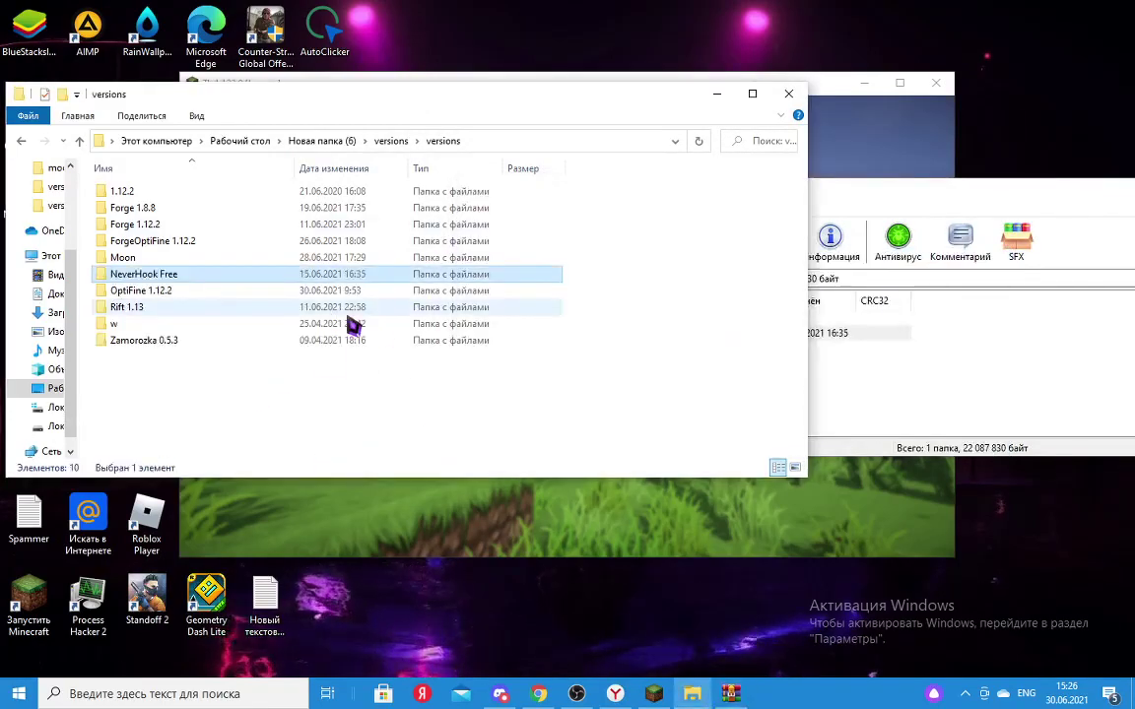
- Close the folder and archive windows, then refresh the launcher and start the updated NeverHook Free version
{"action": "left_click", "coordinate": [788, 93]}
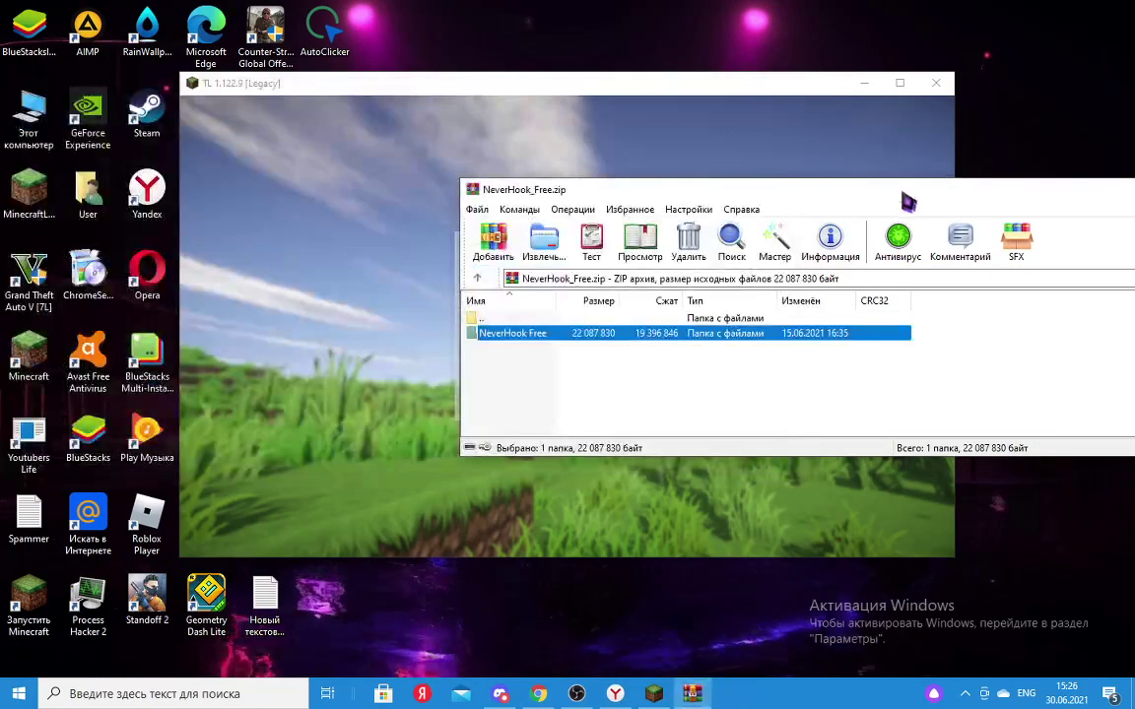
{"action": "left_click_drag", "start_coordinate": [899, 197], "coordinate": [521, 197]}
{"action": "left_click", "coordinate": [821, 171]}
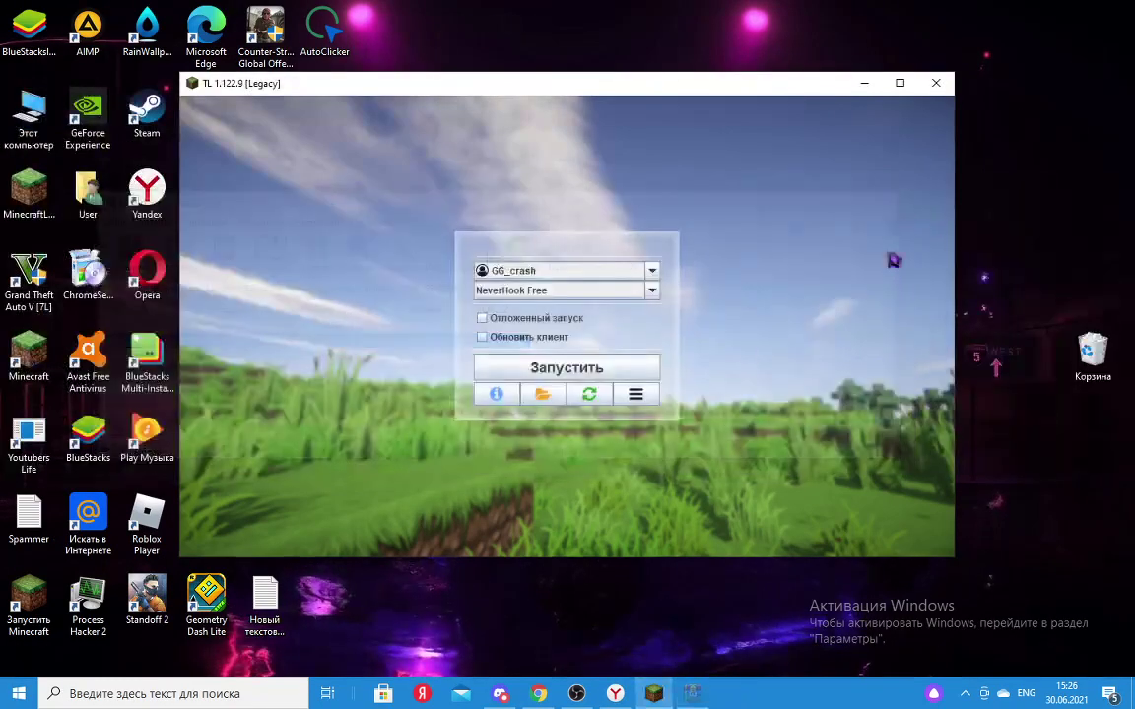
{"action": "left_click", "coordinate": [588, 395]}
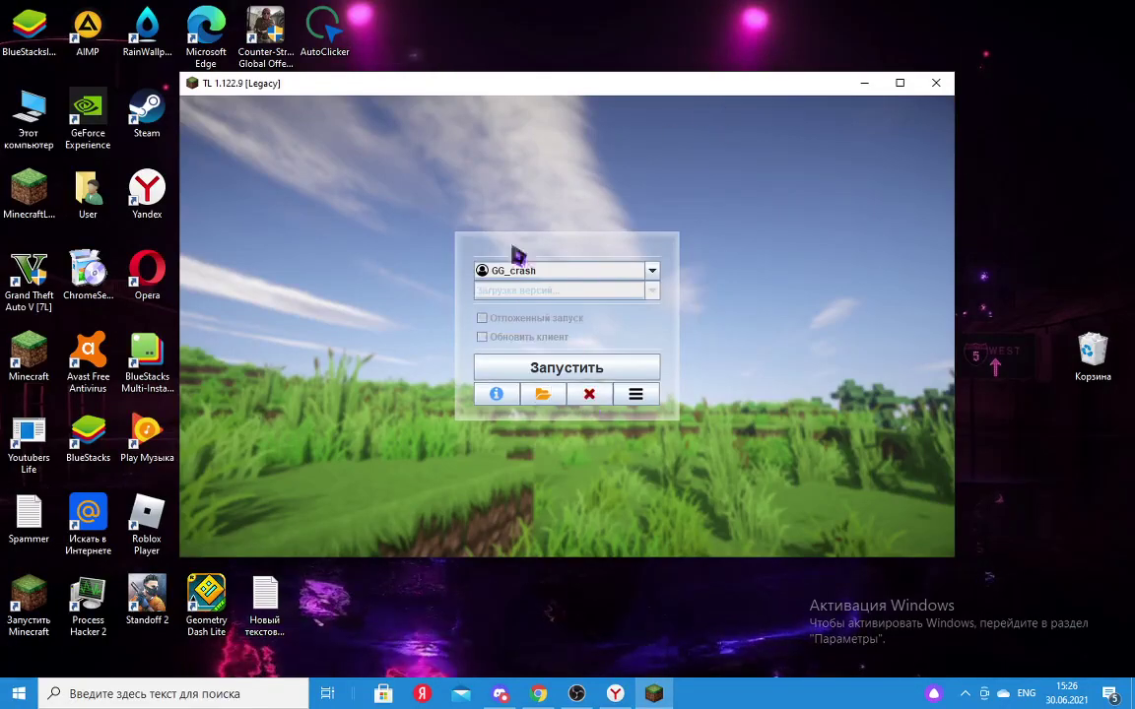
{"action": "left_click", "coordinate": [502, 365]}
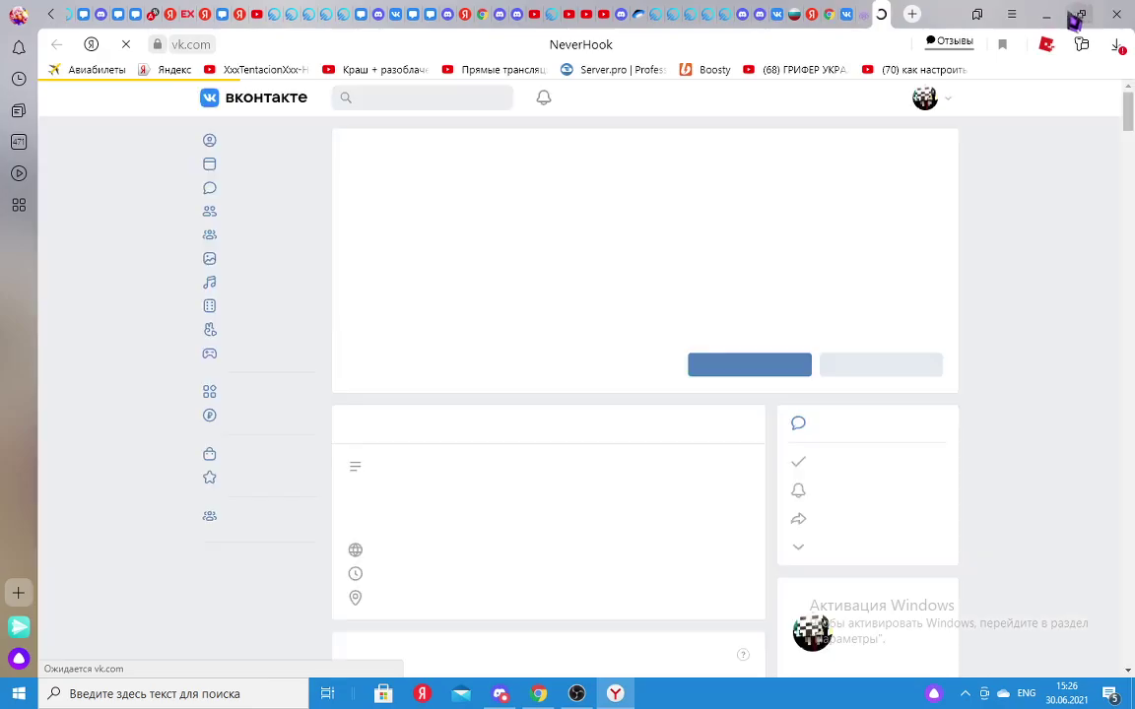
{"action": "left_click", "coordinate": [1045, 14]}
{"action": "left_click", "coordinate": [569, 363]}
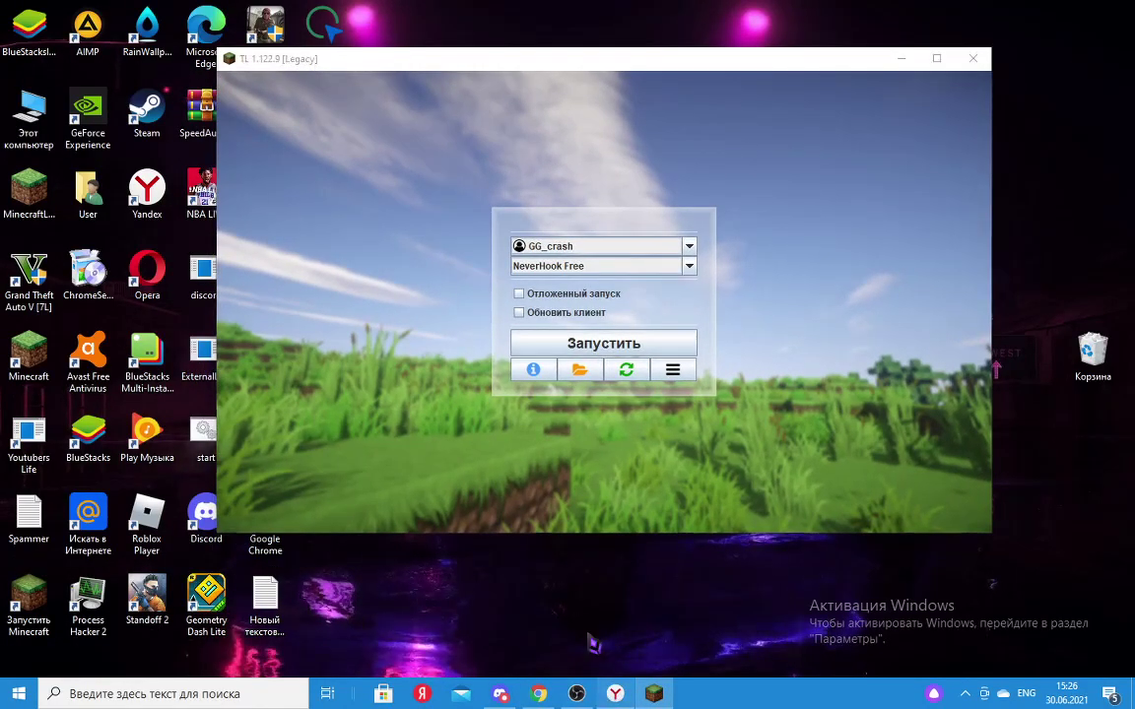
- Return to the launcher, open its game folder, enter NeverHook inside home/1.12 and delete the config file
{"action": "left_click", "coordinate": [614, 694]}
{"action": "left_click", "coordinate": [1082, 20]}
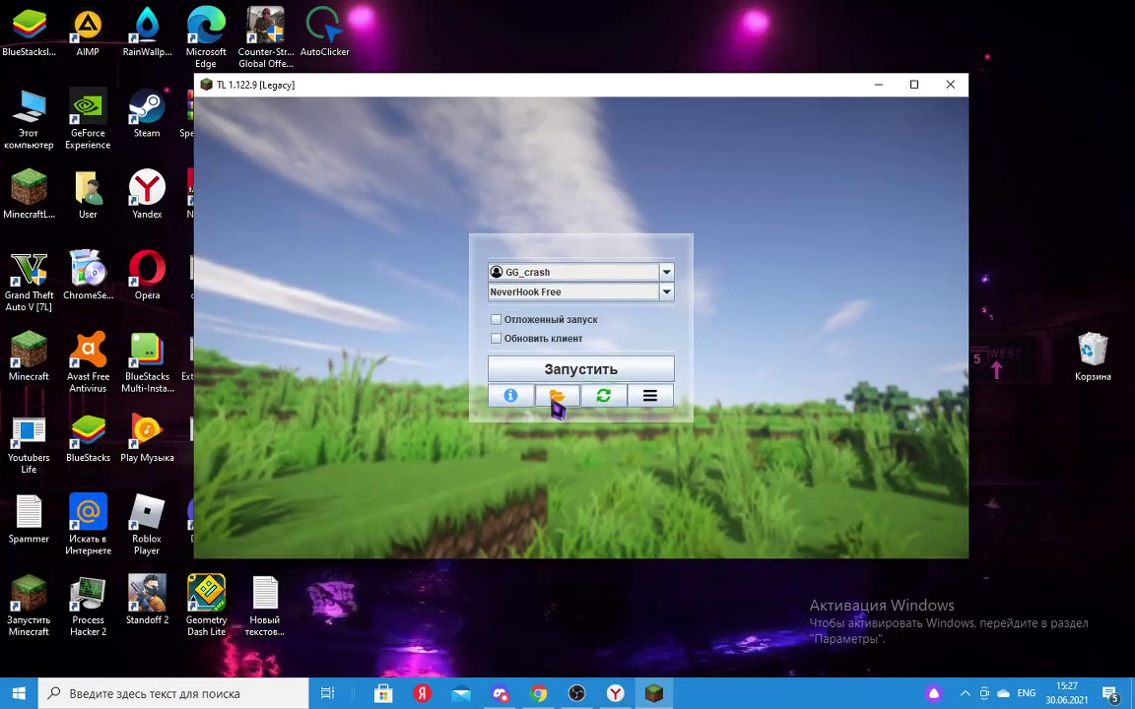
{"action": "left_click", "coordinate": [554, 399]}
{"action": "left_click", "coordinate": [557, 419]}
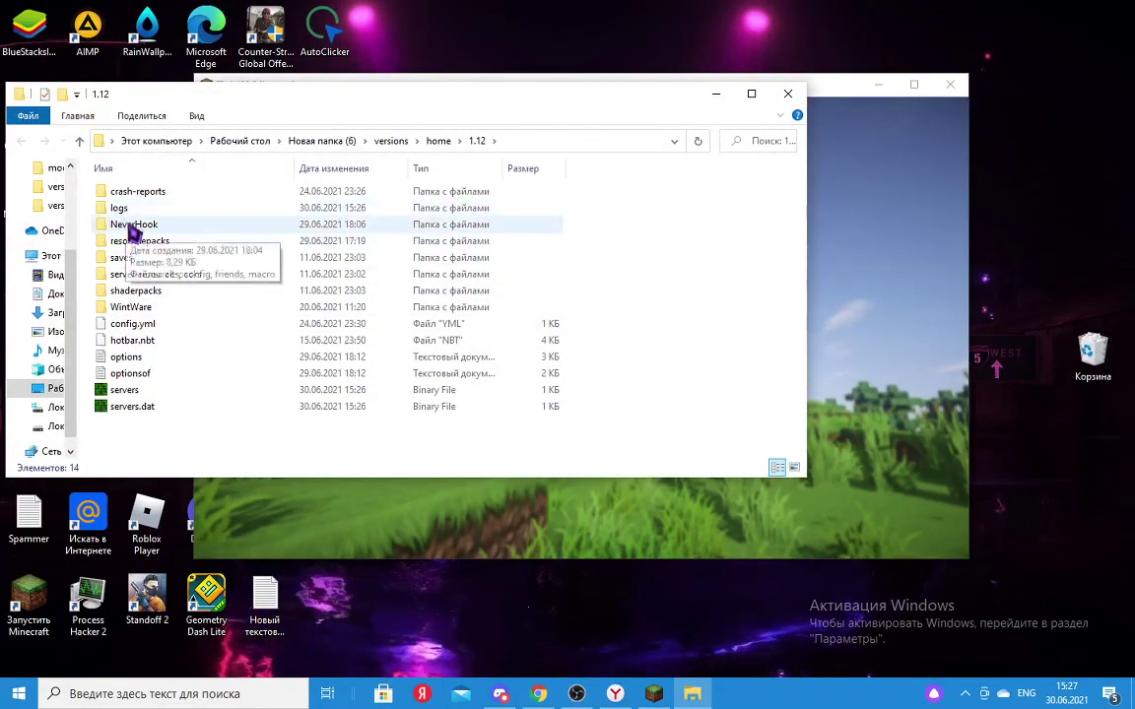
{"action": "double_click", "coordinate": [138, 228]}
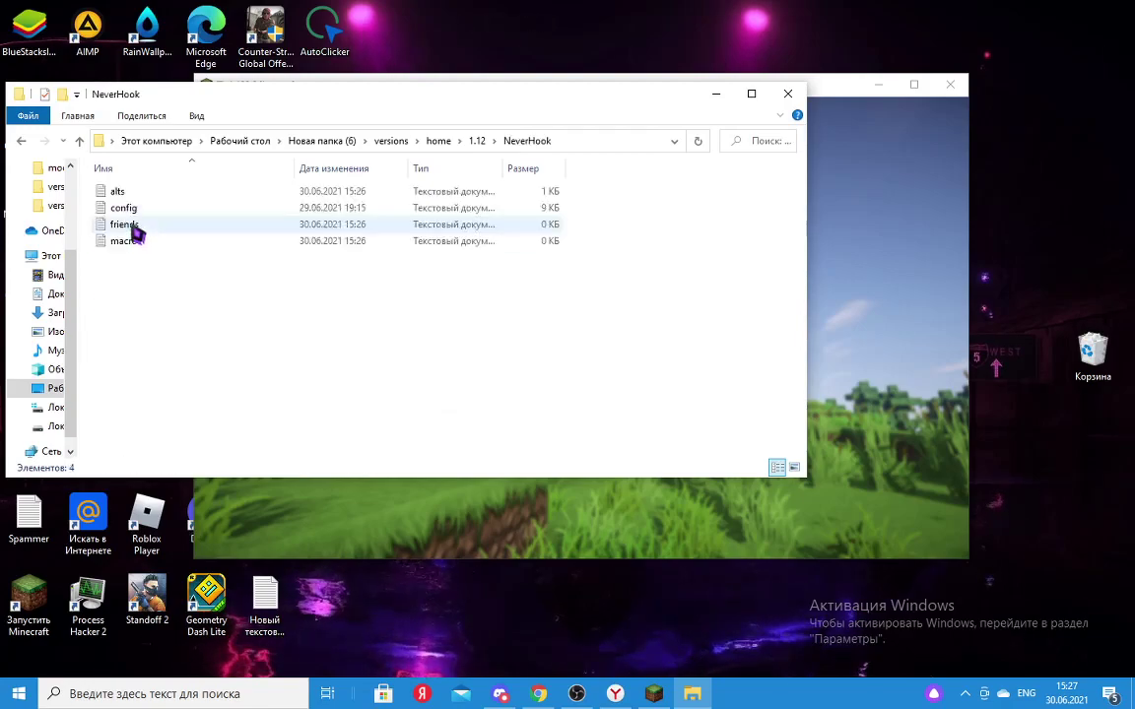
{"action": "left_click_drag", "start_coordinate": [232, 321], "coordinate": [202, 320]}
{"action": "left_click", "coordinate": [143, 212]}
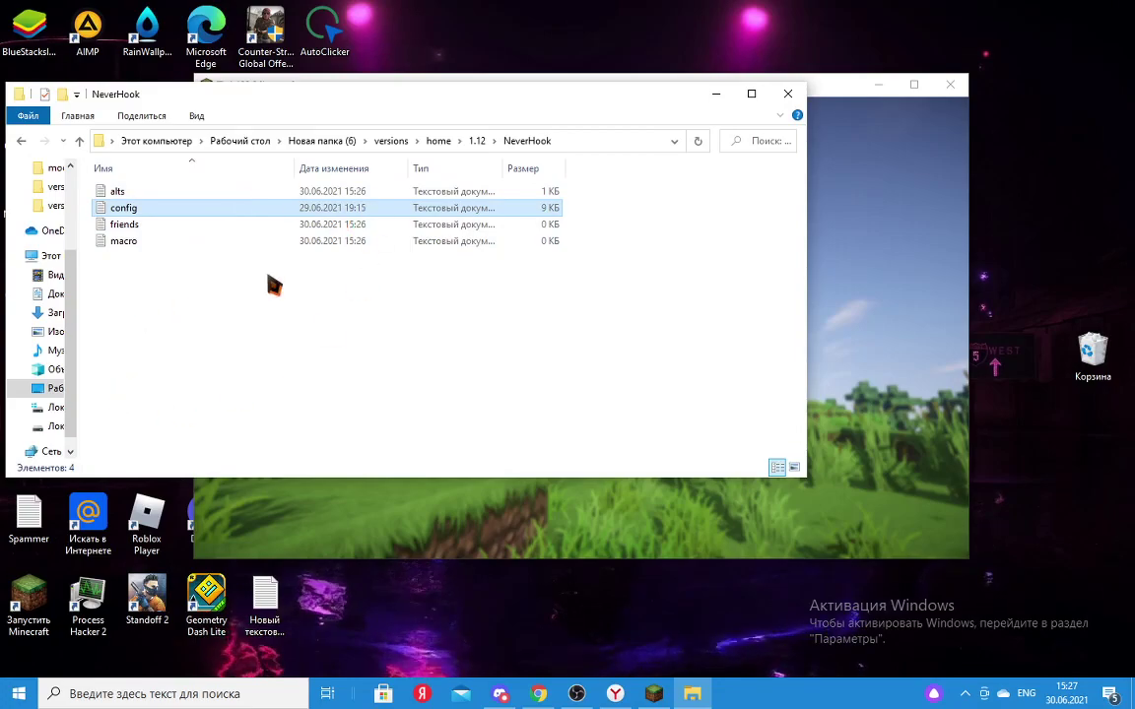
{"action": "right_click", "coordinate": [126, 208]}
{"action": "left_click", "coordinate": [389, 660]}
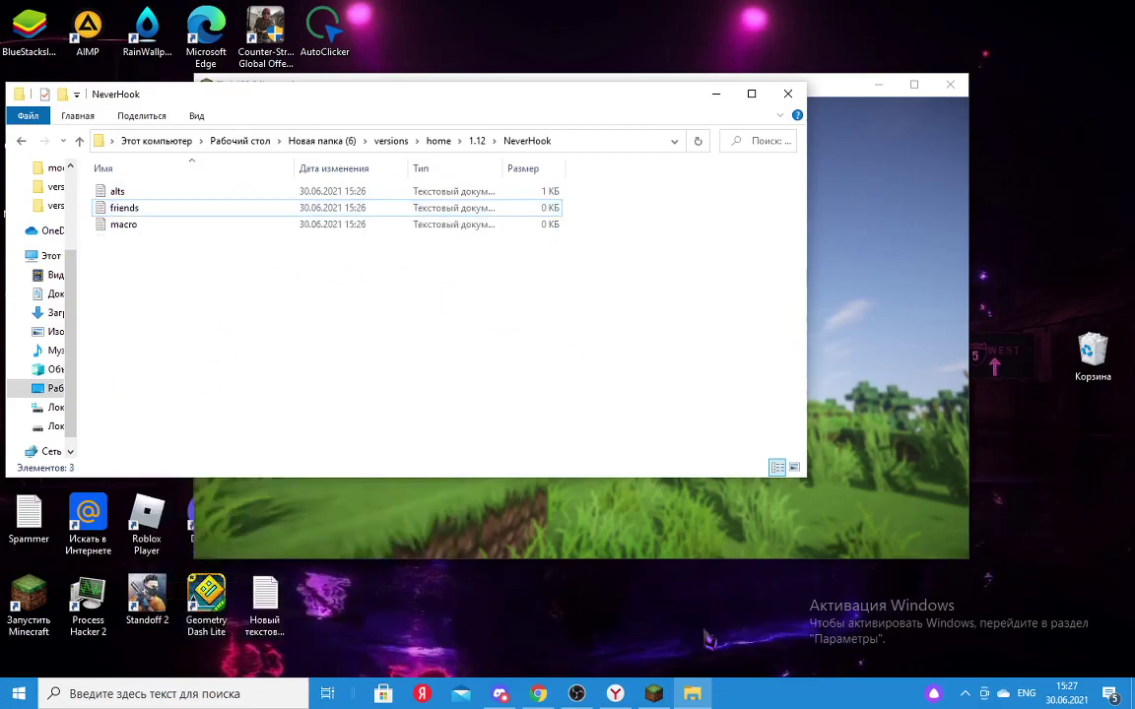
- Switch to Chrome, open the NeverHook config link from the YouTube video's description and continue through LeitUP to the config.txt download page
{"action": "left_click", "coordinate": [618, 694]}
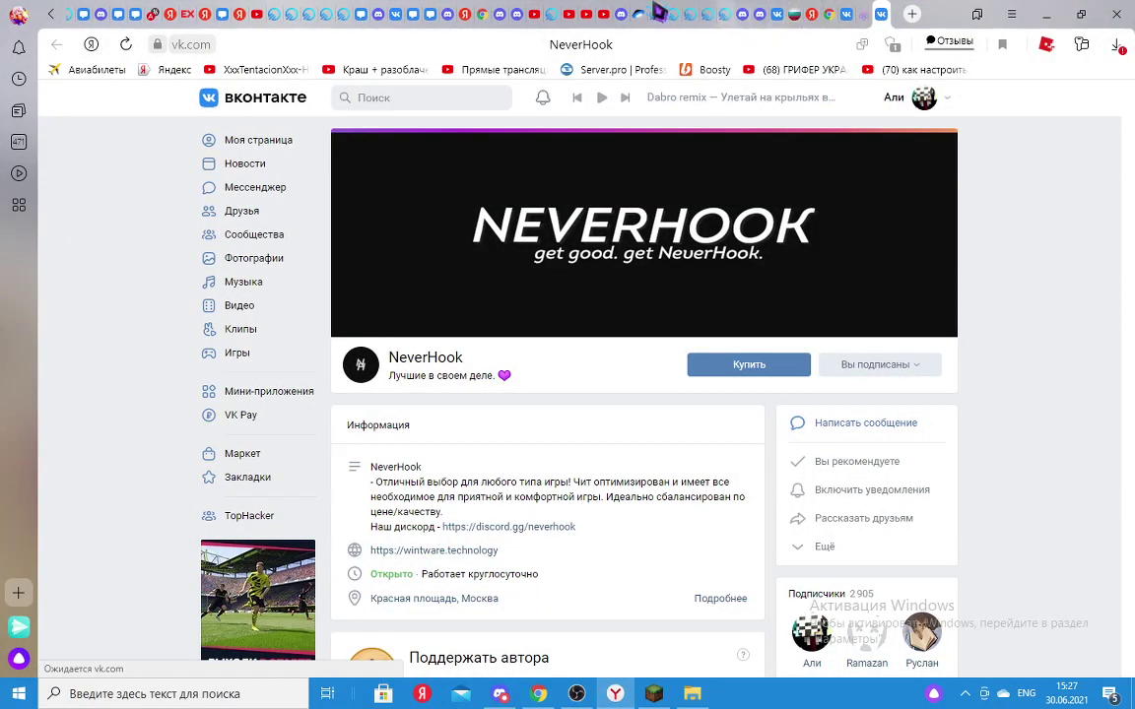
{"action": "left_click", "coordinate": [1048, 15]}
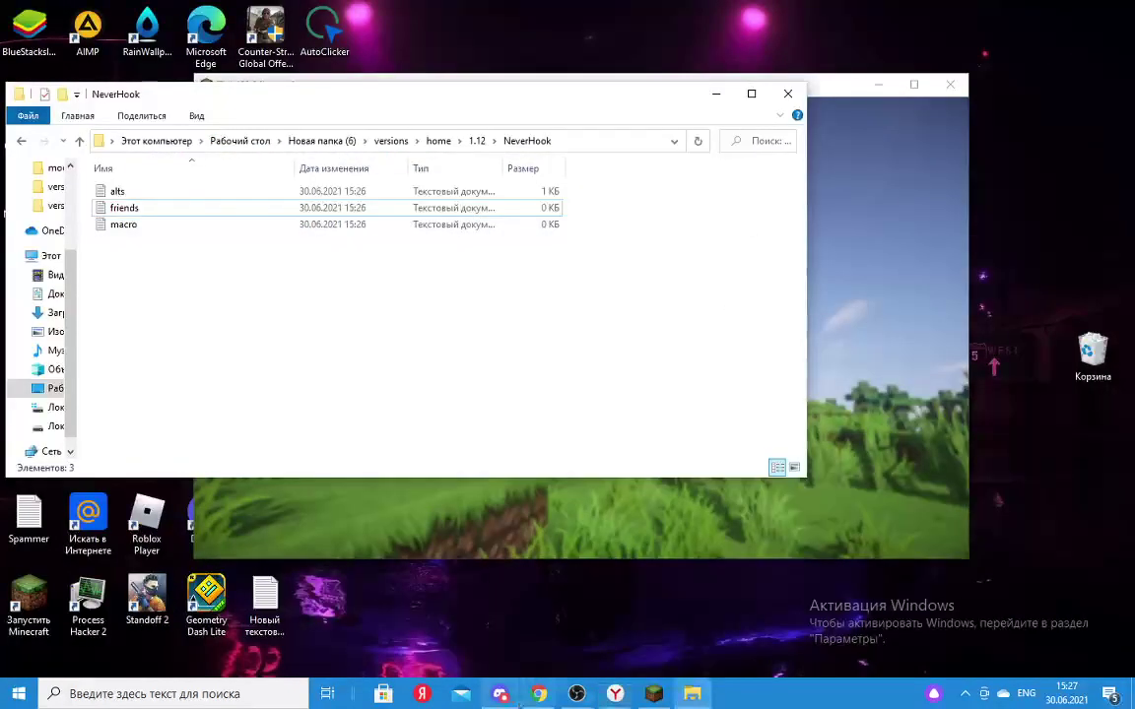
{"action": "left_click", "coordinate": [538, 694]}
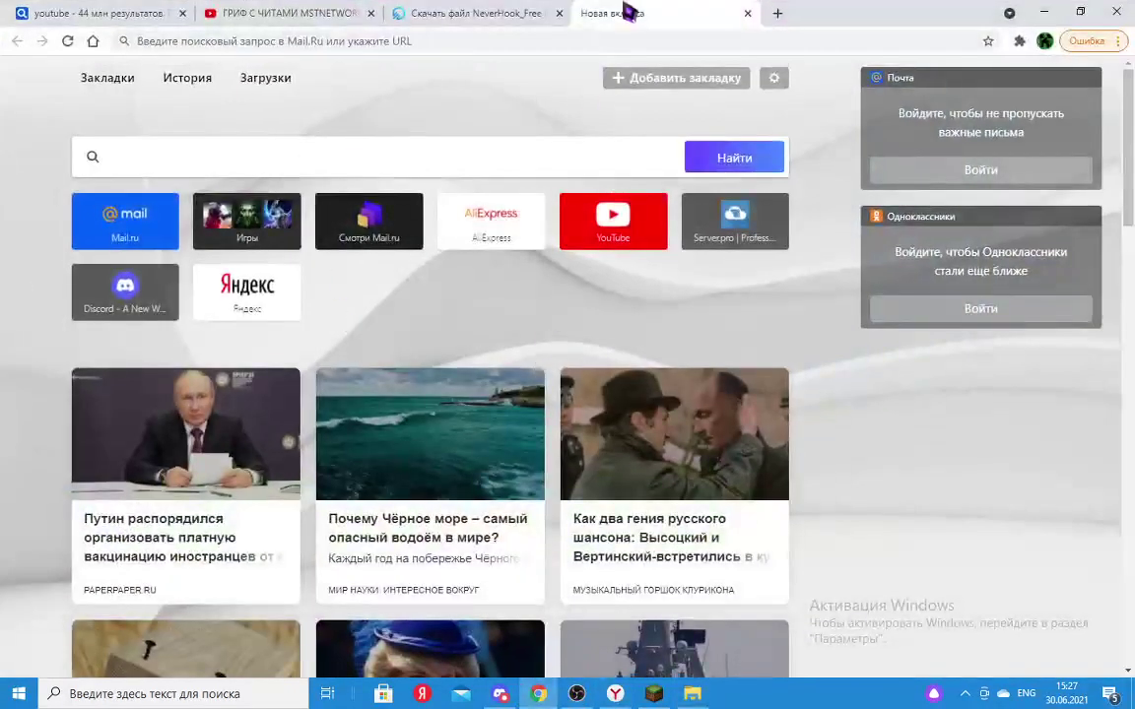
{"action": "left_click", "coordinate": [295, 13]}
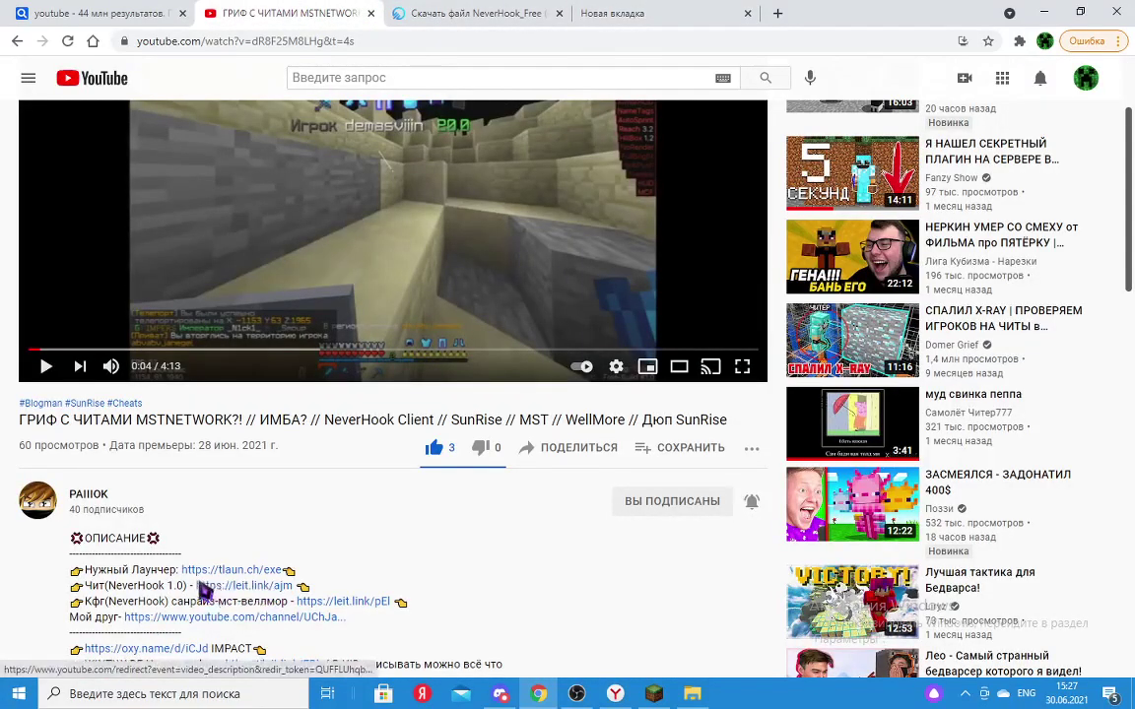
{"action": "left_click", "coordinate": [347, 603]}
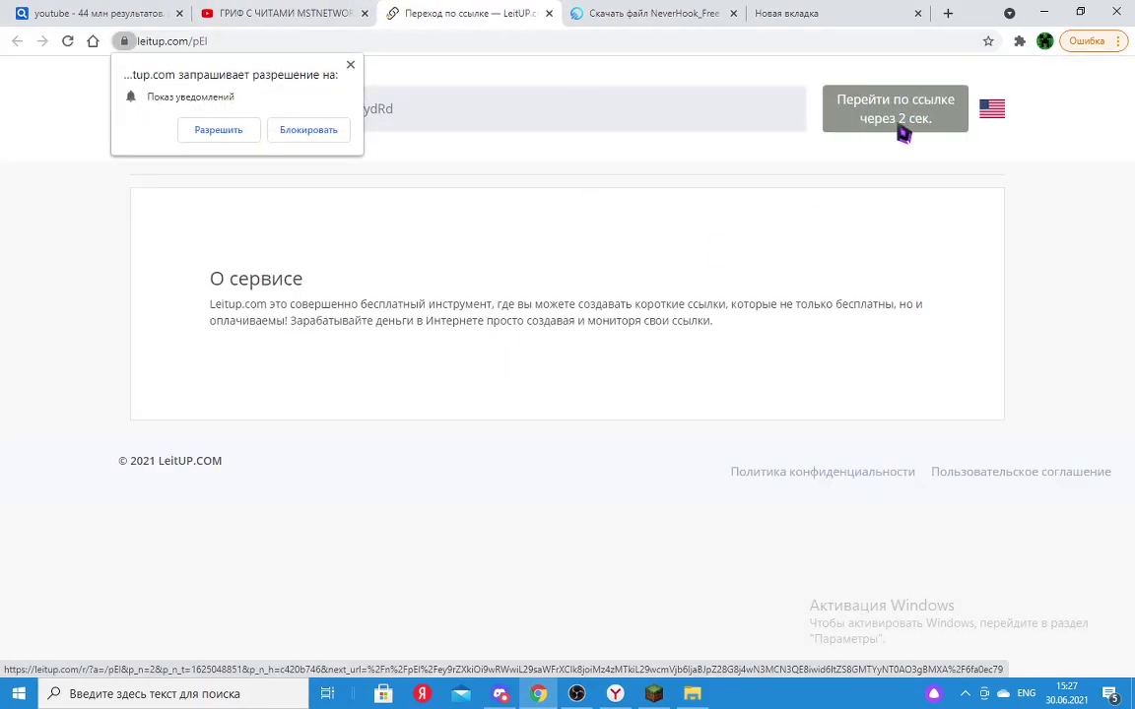
{"action": "left_click", "coordinate": [847, 119]}
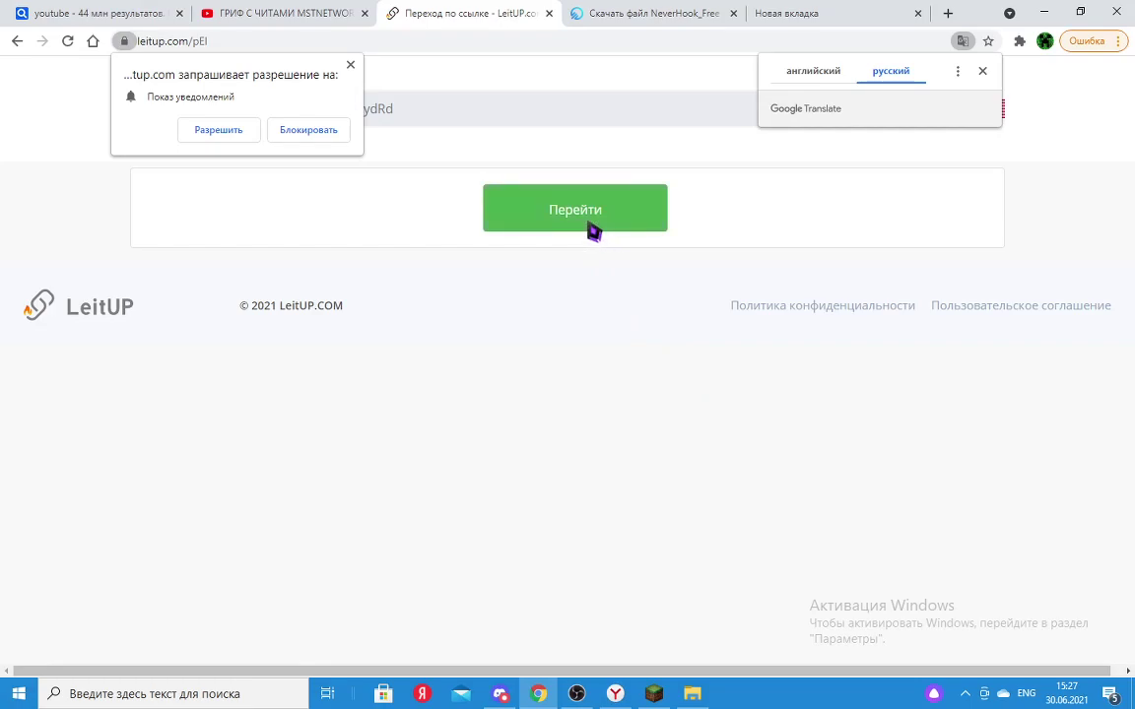
{"action": "left_click", "coordinate": [590, 225]}
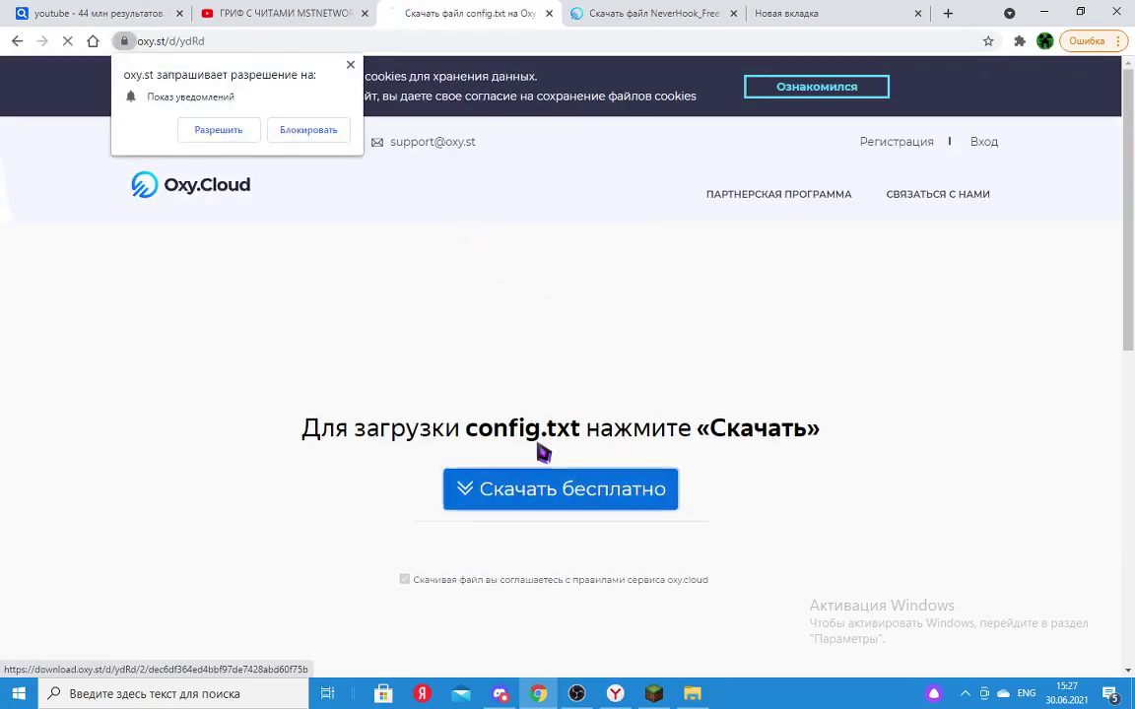
- Download config.txt from Oxy.Cloud, using the site's own file download rather than the advertisement
{"action": "left_click", "coordinate": [537, 475]}
{"action": "scroll", "coordinate": [617, 151], "scroll_direction": "down", "scroll_amount": 1}
{"action": "scroll", "coordinate": [364, 334], "scroll_direction": "down", "scroll_amount": 1}
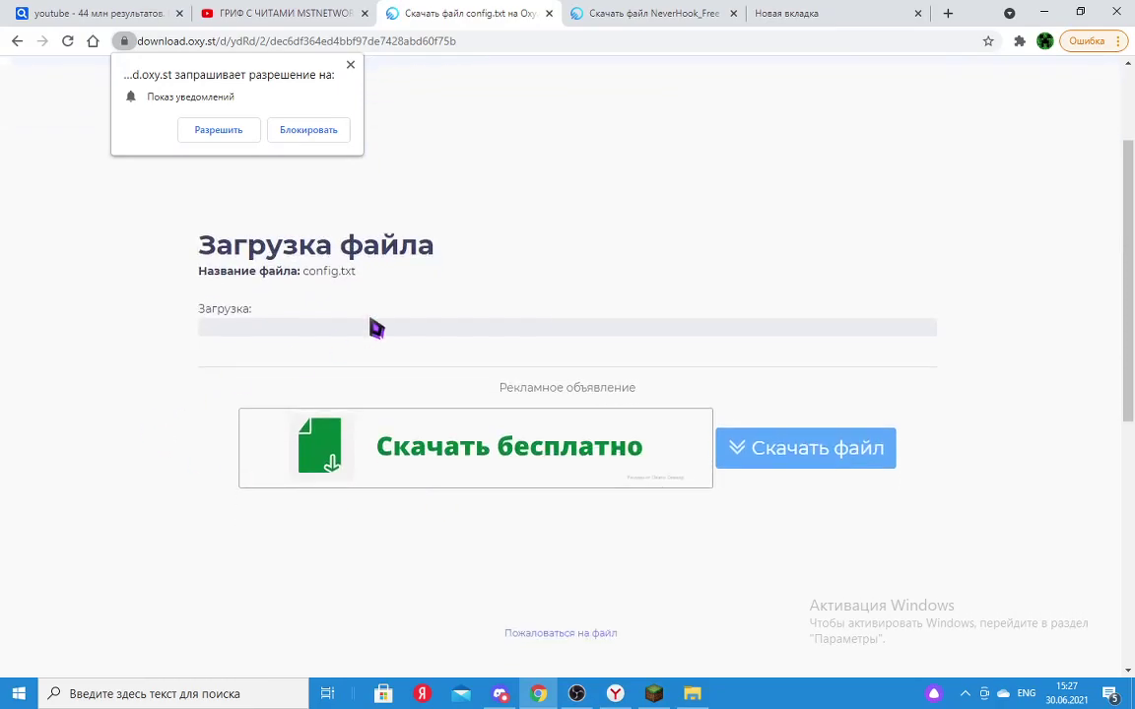
{"action": "scroll", "coordinate": [722, 409], "scroll_direction": "up", "scroll_amount": 2}
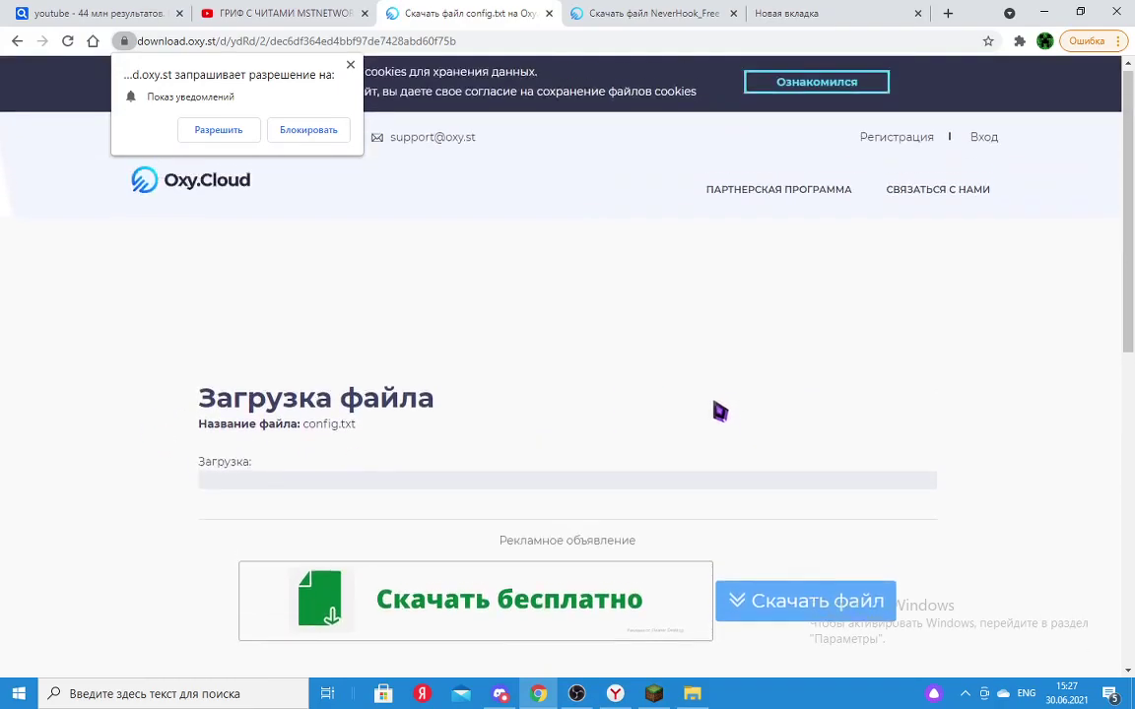
{"action": "left_click", "coordinate": [803, 589]}
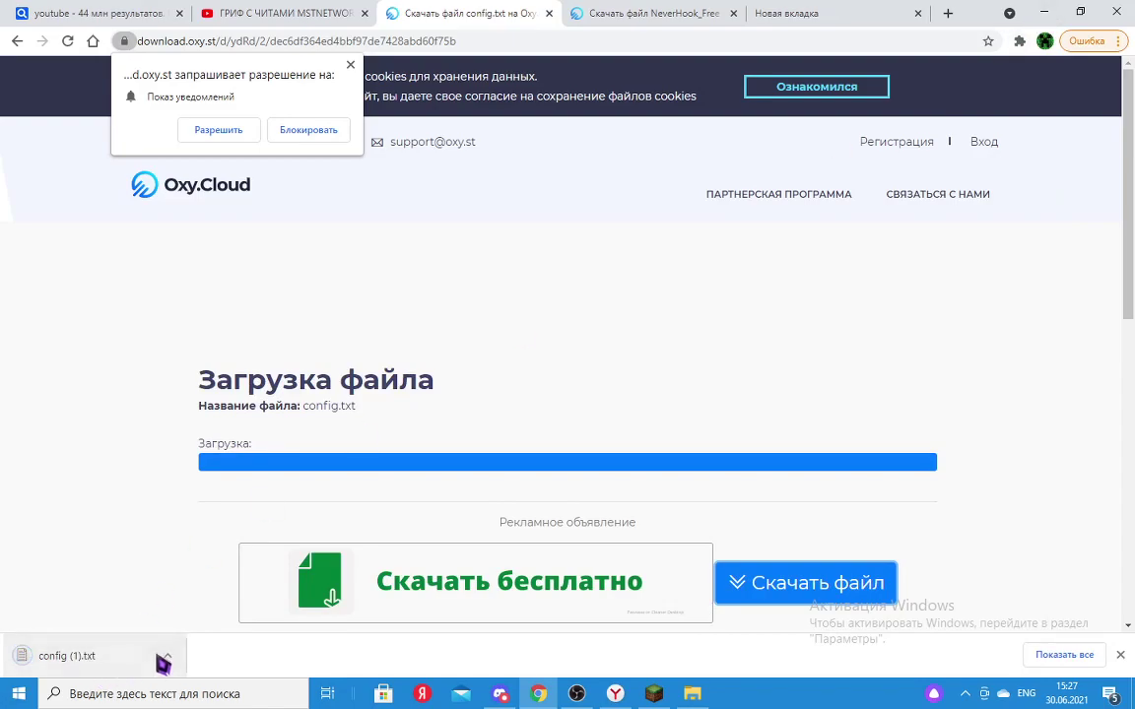
- Show the downloaded config (1) file in its folder and move it into the NeverHook folder under versions/home/1.12
{"action": "left_click", "coordinate": [164, 660]}
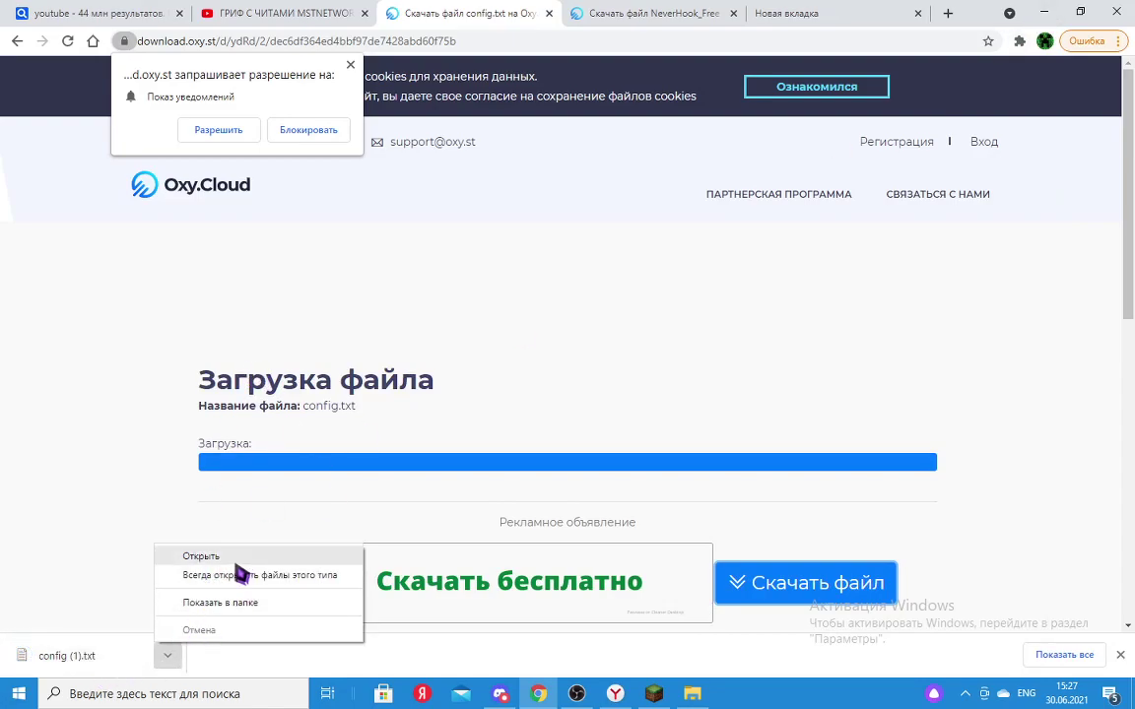
{"action": "left_click", "coordinate": [202, 604]}
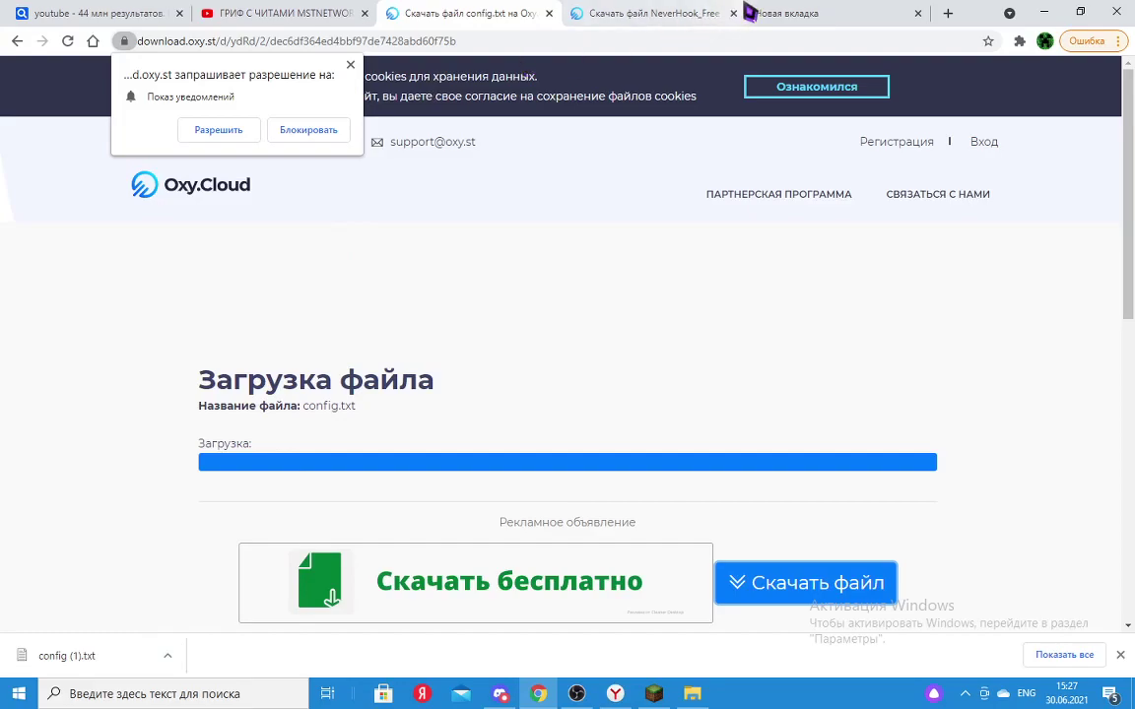
{"action": "left_click", "coordinate": [1043, 12]}
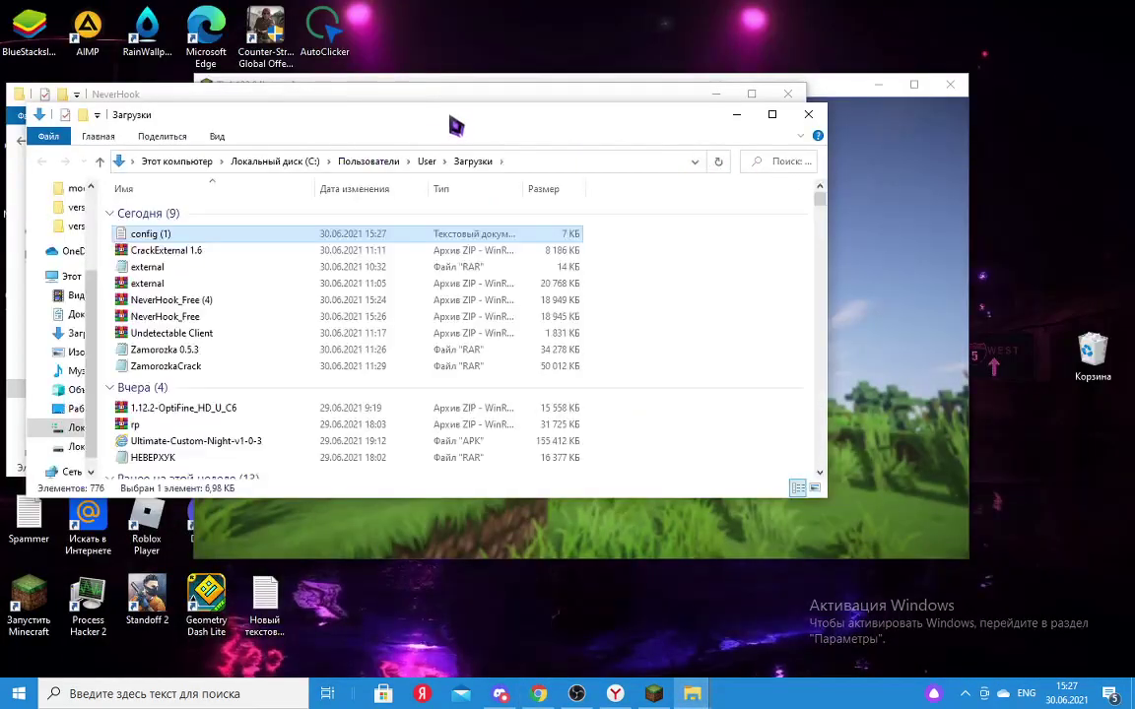
{"action": "left_click_drag", "start_coordinate": [455, 124], "coordinate": [624, 221]}
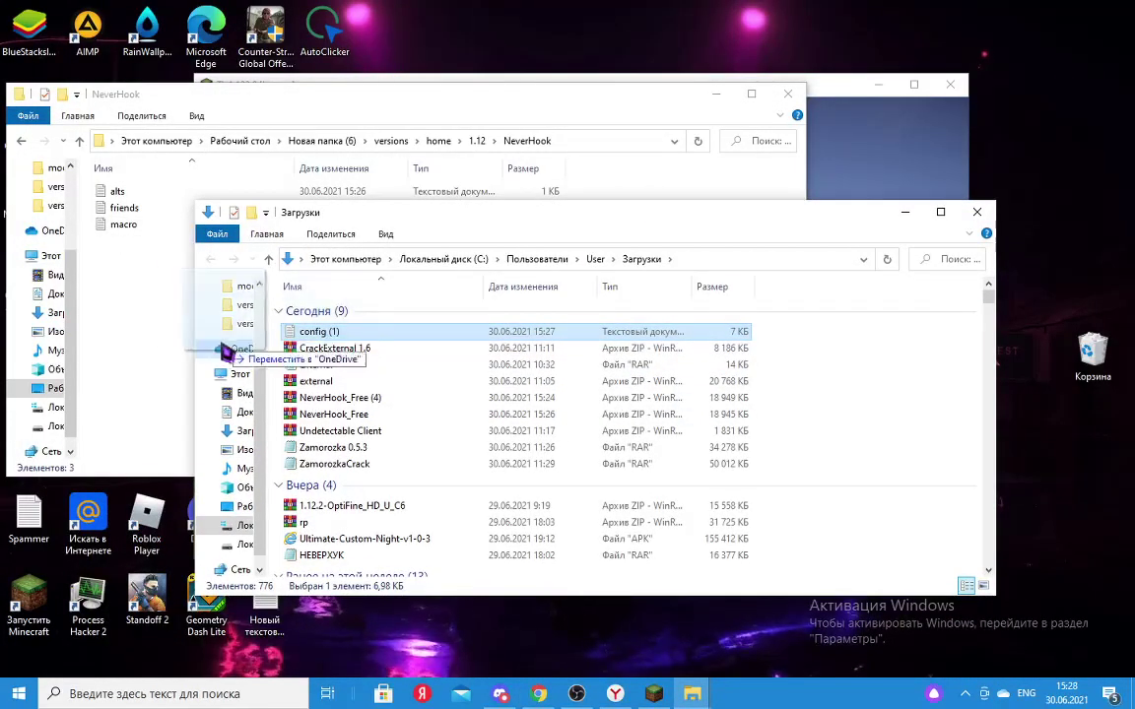
{"action": "left_click_drag", "start_coordinate": [230, 352], "coordinate": [168, 296]}
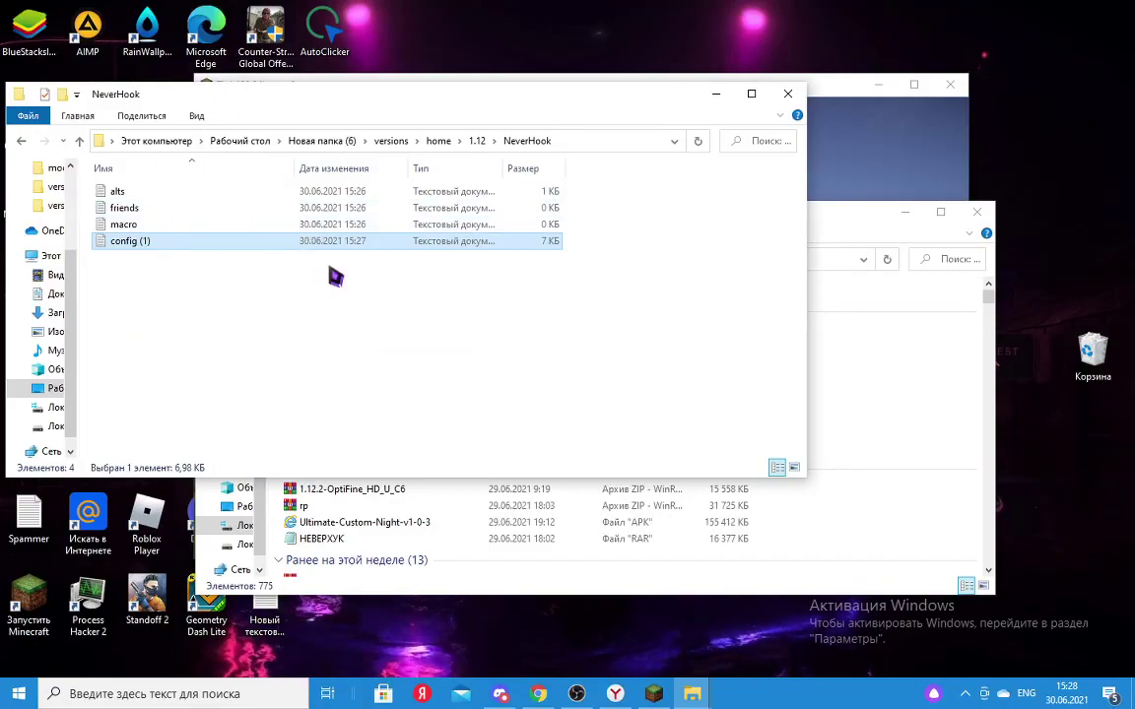
- Rename the moved config (1) file as config and close the NeverHook and downloads folder windows
{"action": "right_click", "coordinate": [155, 240]}
{"action": "left_click", "coordinate": [242, 642]}
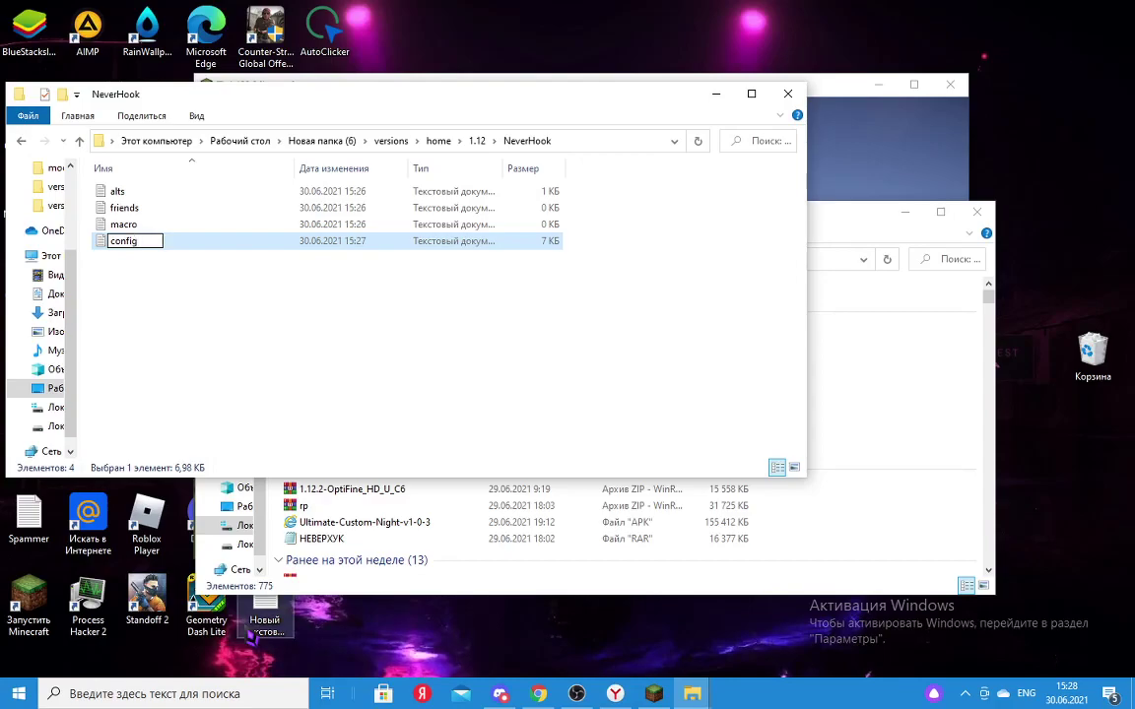
{"action": "key", "text": "Return"}
{"action": "left_click", "coordinate": [788, 94]}
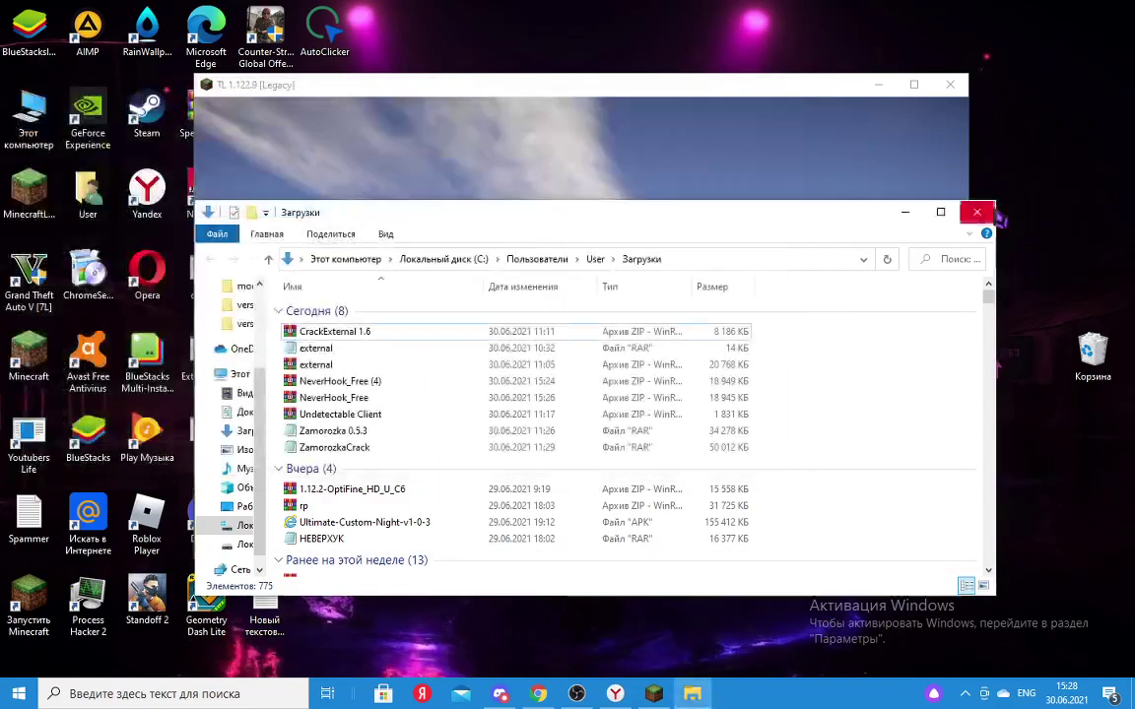
{"action": "left_click", "coordinate": [985, 213]}
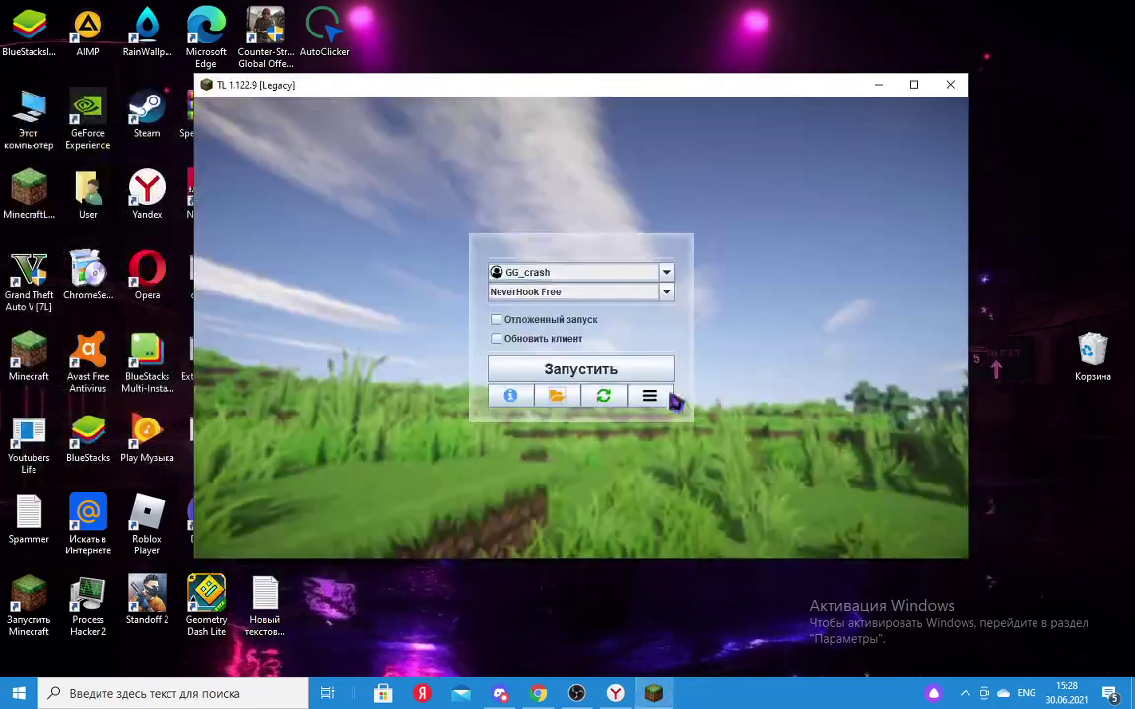
- Launch NeverHook Free from the launcher, minimize the browser page it opens and dismiss the client's message
{"action": "left_click", "coordinate": [565, 373]}
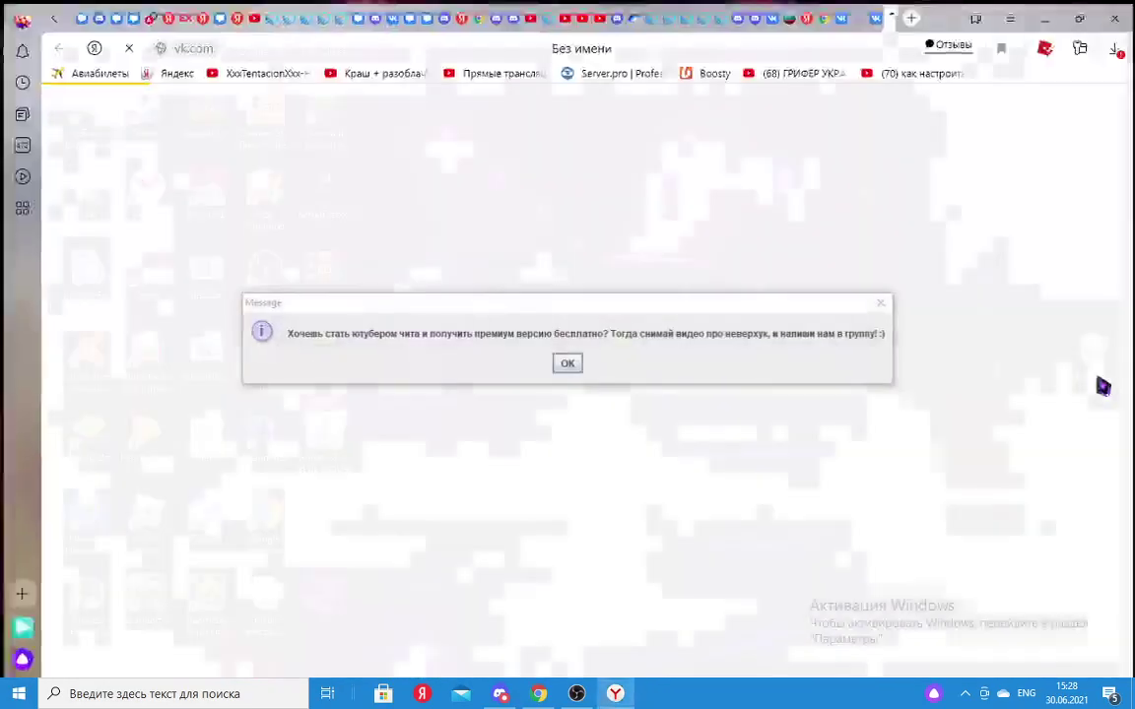
{"action": "left_click", "coordinate": [1047, 14]}
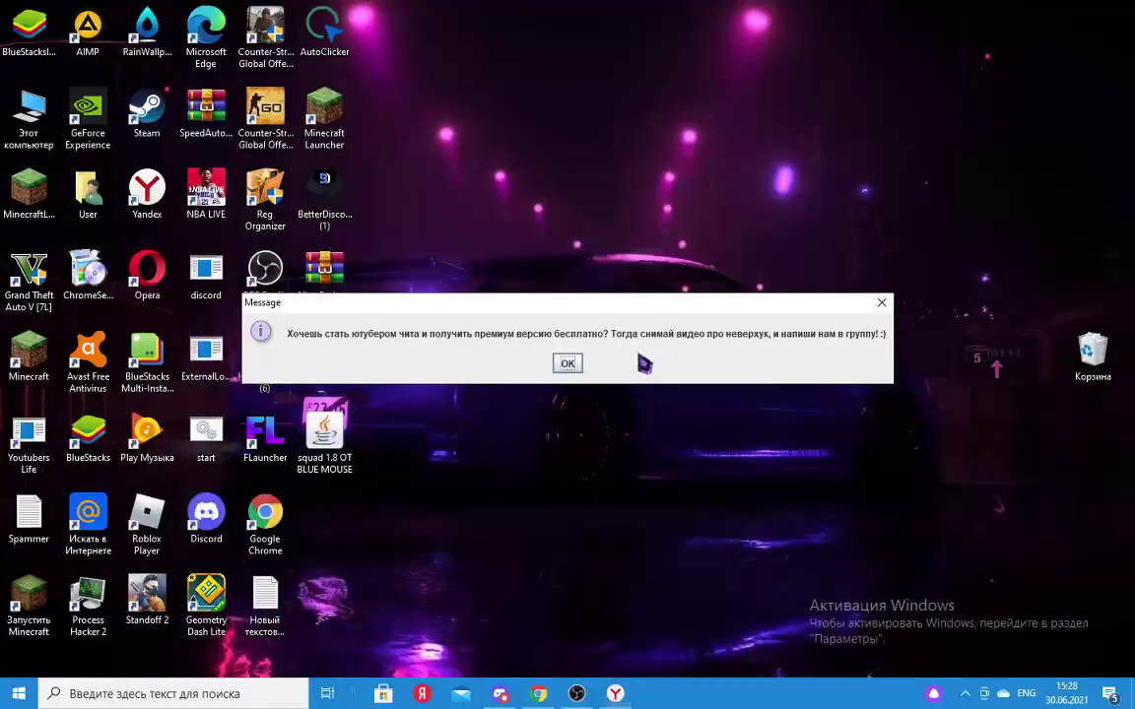
{"action": "left_click", "coordinate": [569, 365]}
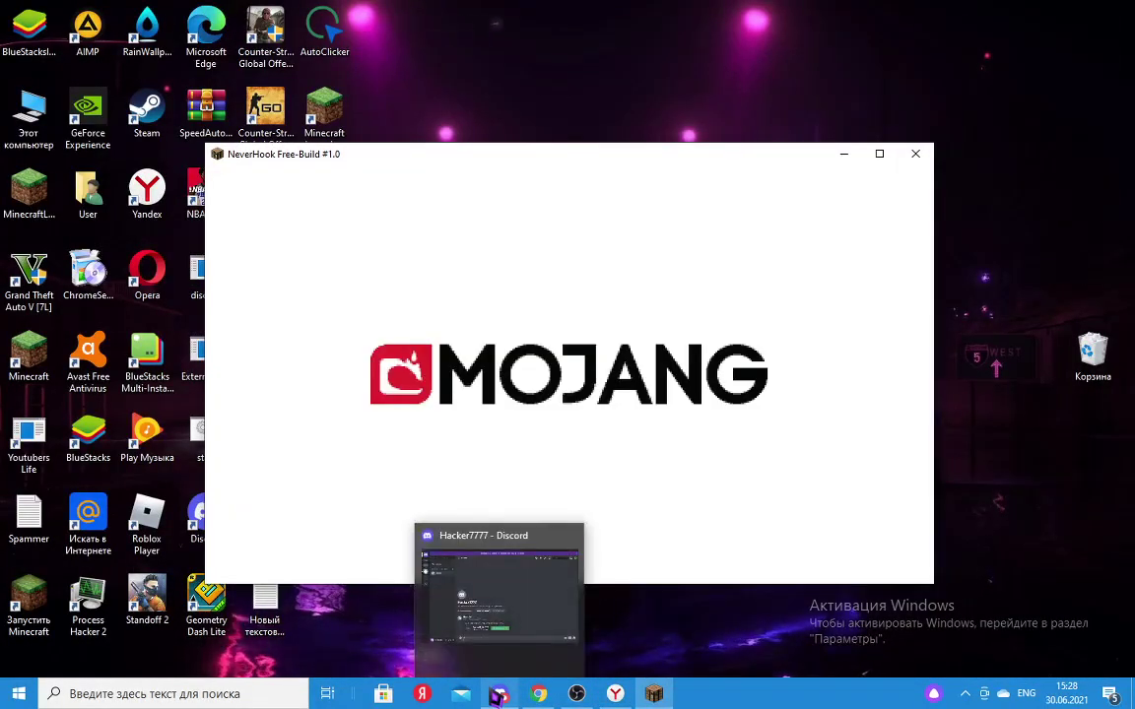
{"action": "left_click", "coordinate": [499, 696]}
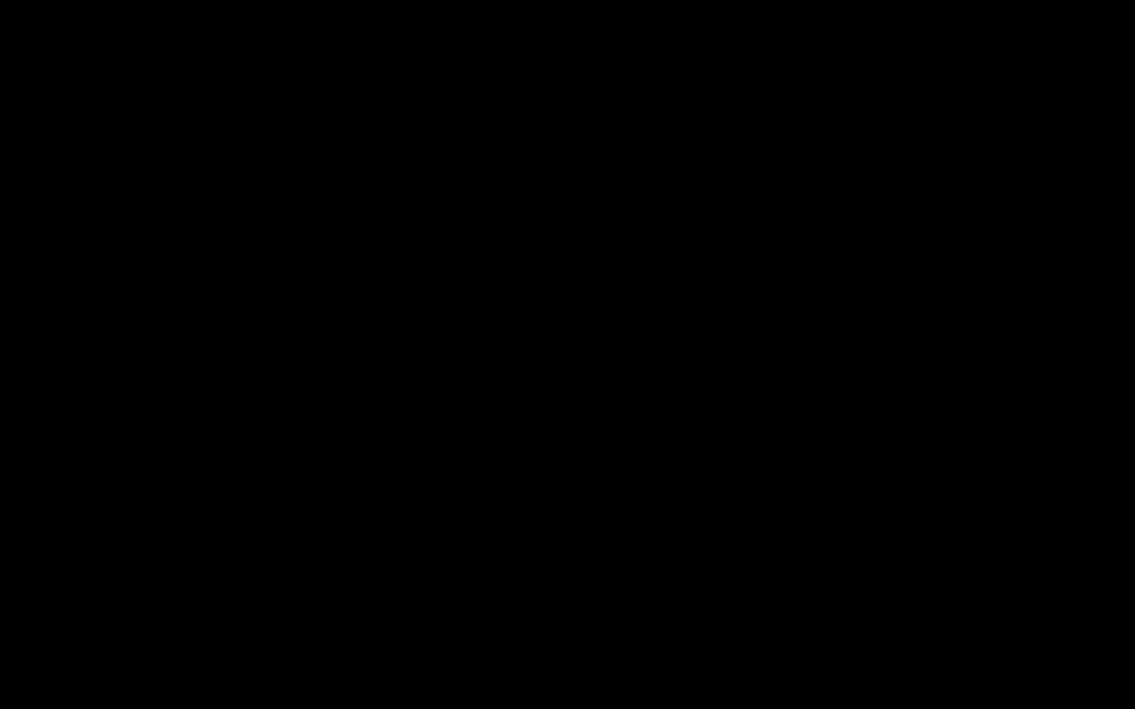
{"action": "mouse_move", "coordinate": [576, 694]}
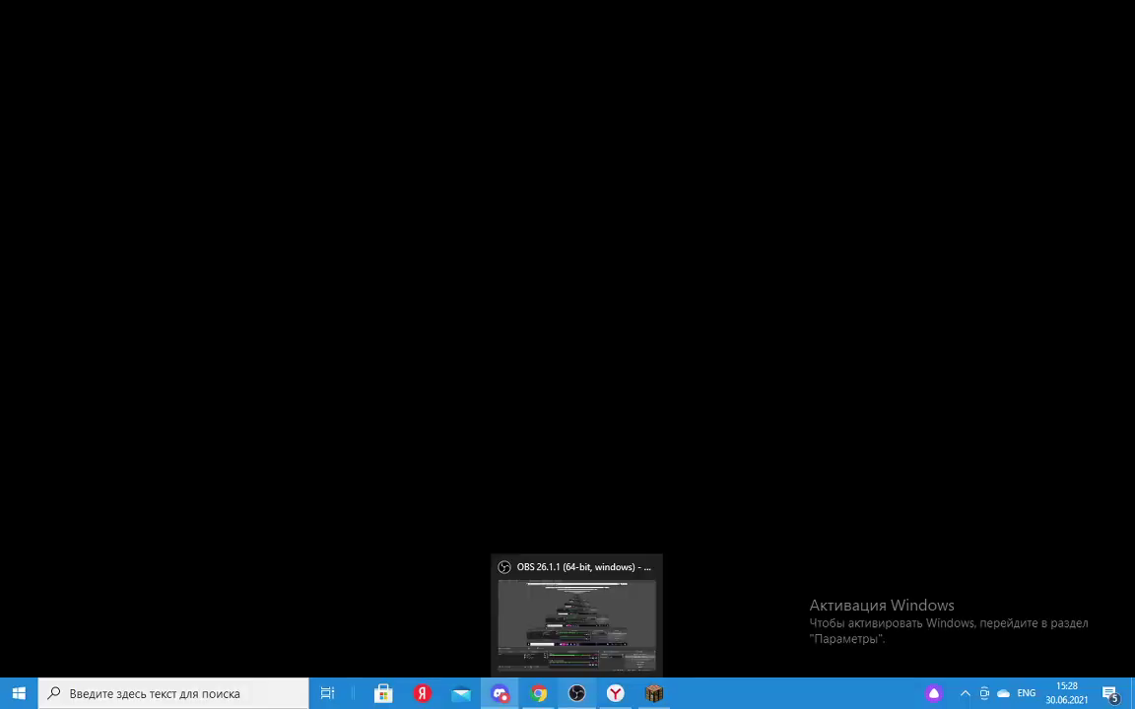
{"action": "left_click", "coordinate": [752, 184]}
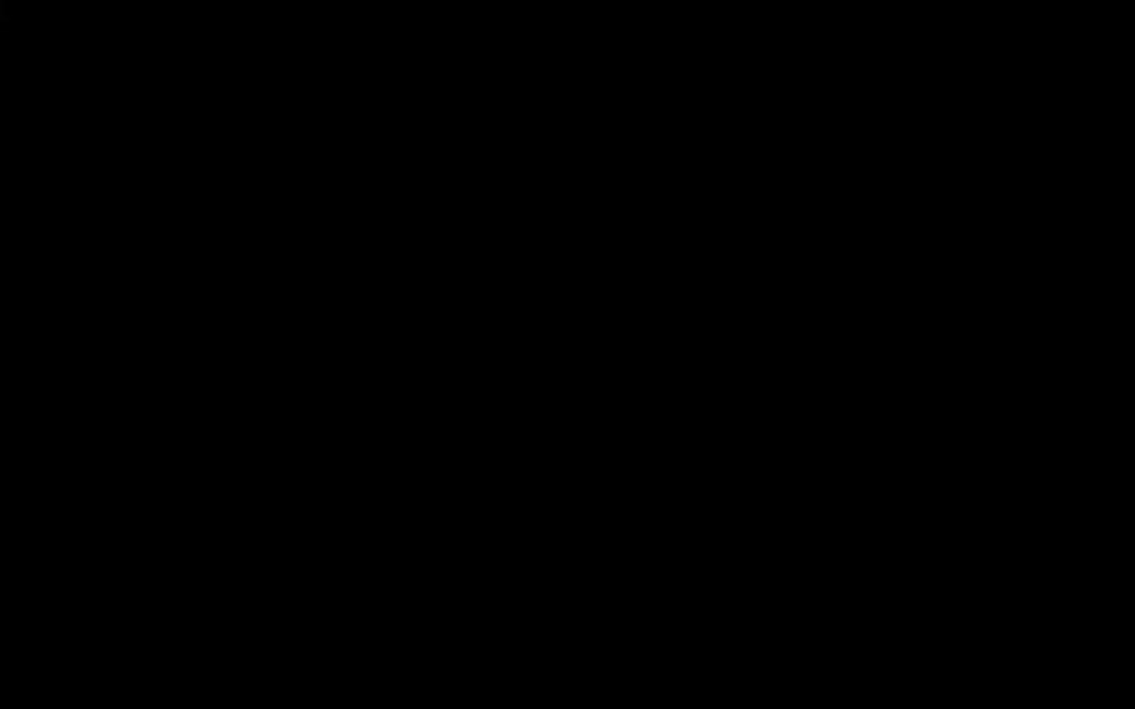